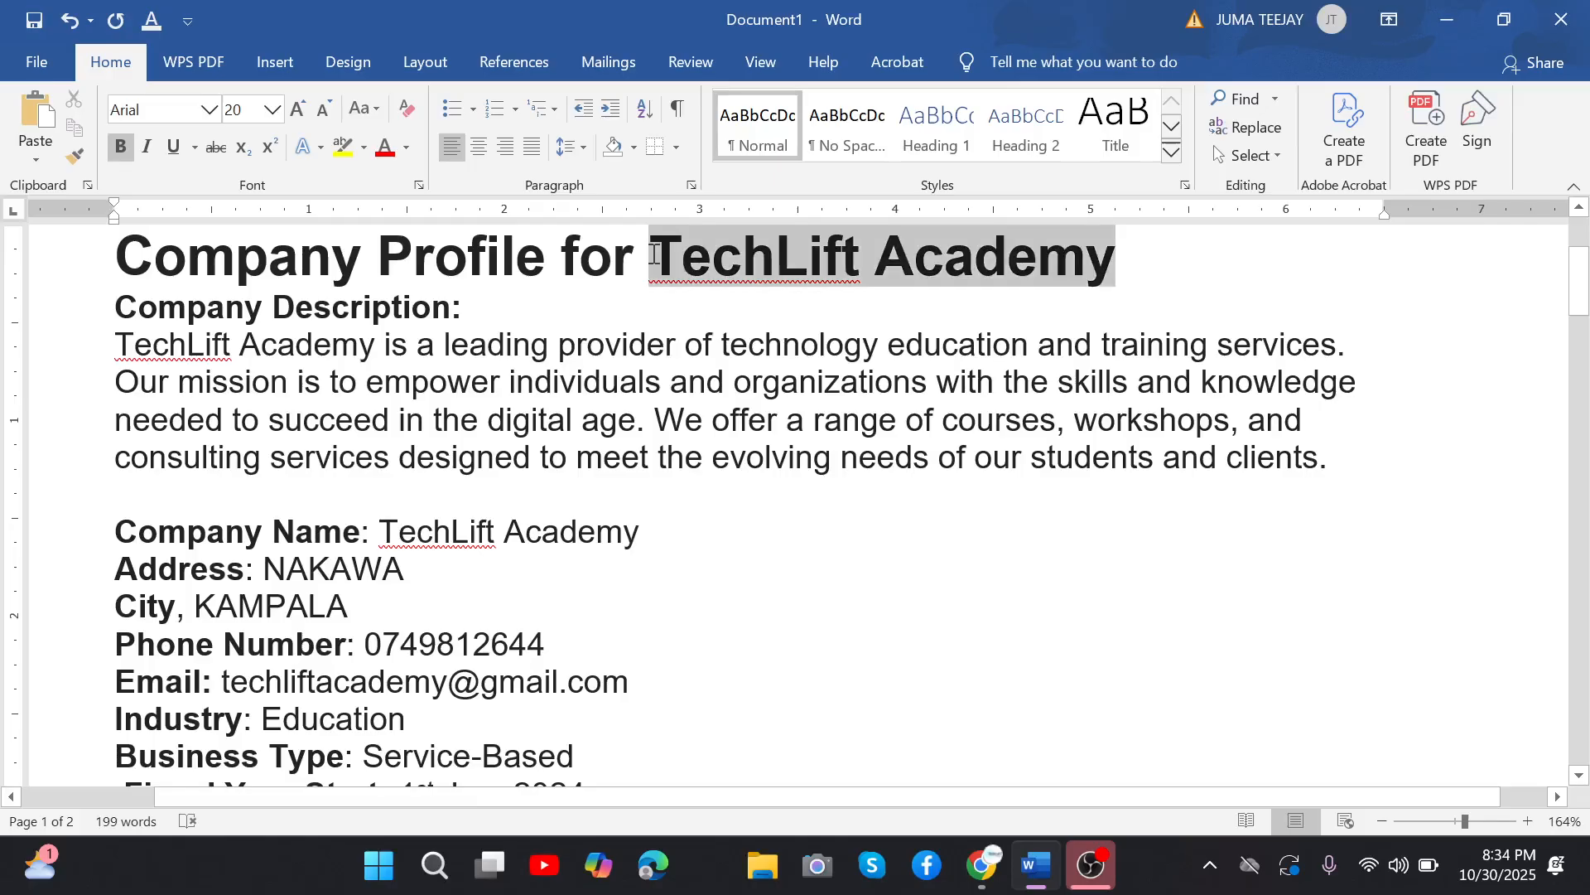
# Look through the TechLift Academy document, from the company profile through the chart of accounts, and return to its beginning.
pyautogui.click(653, 254)
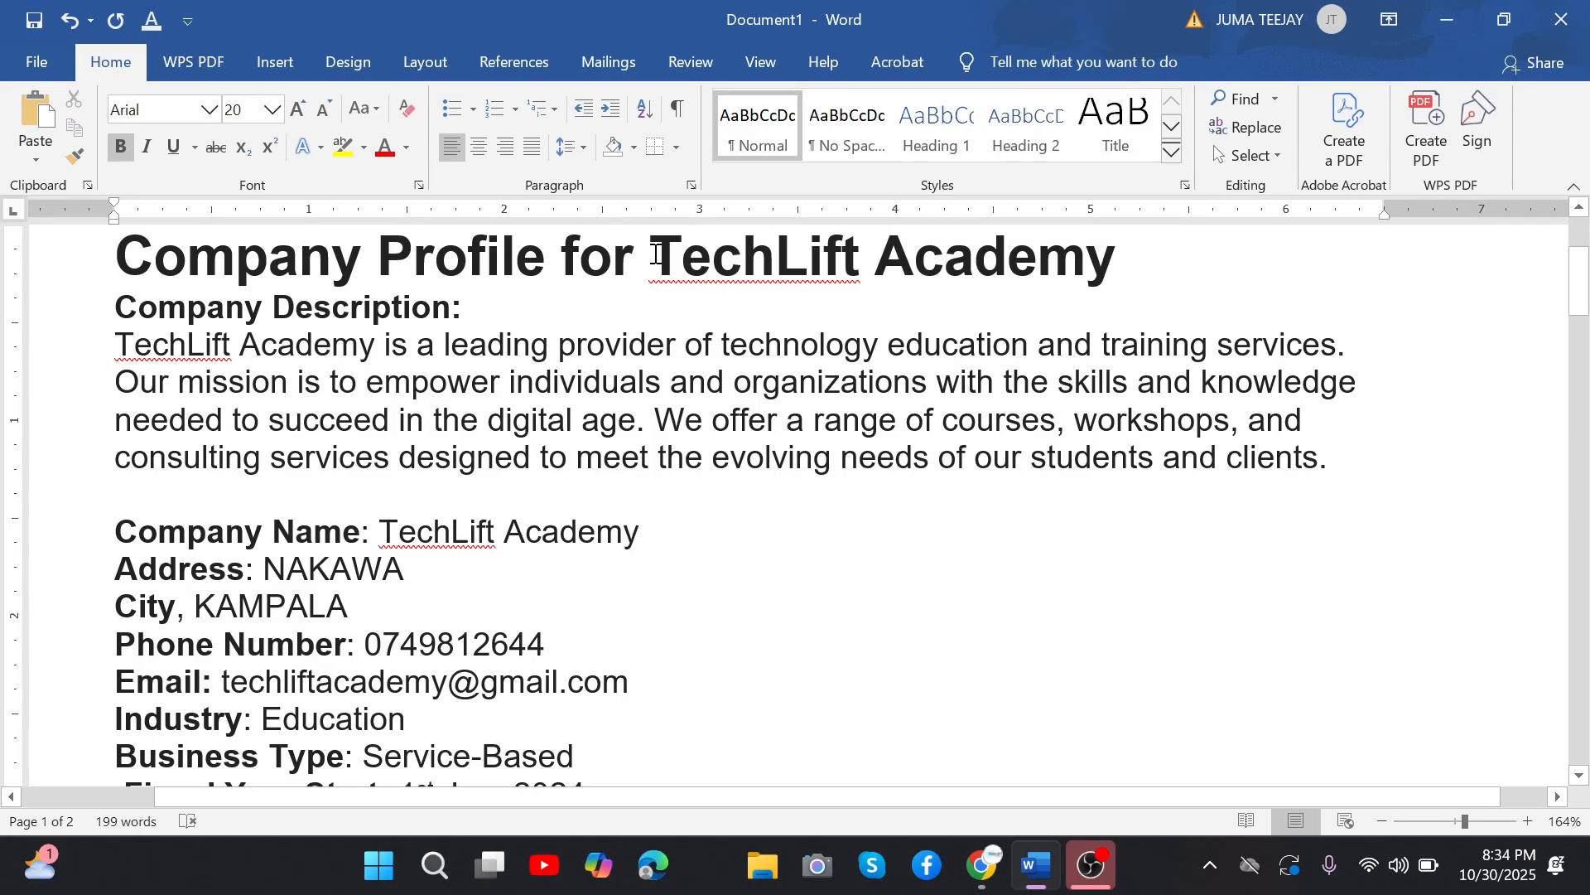
pyautogui.doubleClick(655, 254)
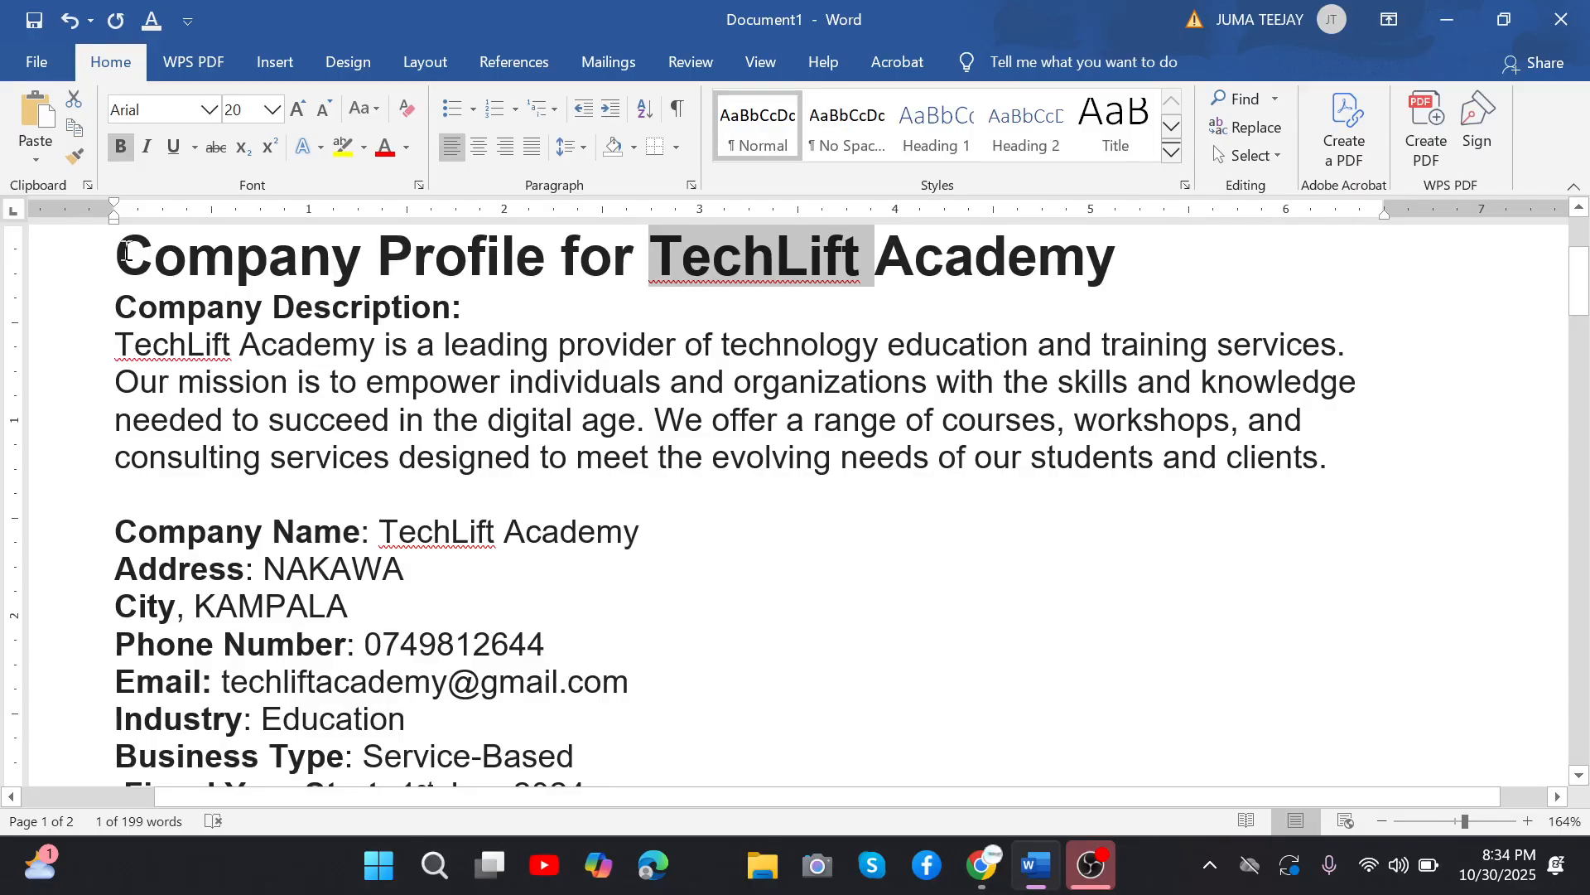
pyautogui.moveTo(124, 252); pyautogui.dragTo(499, 643)
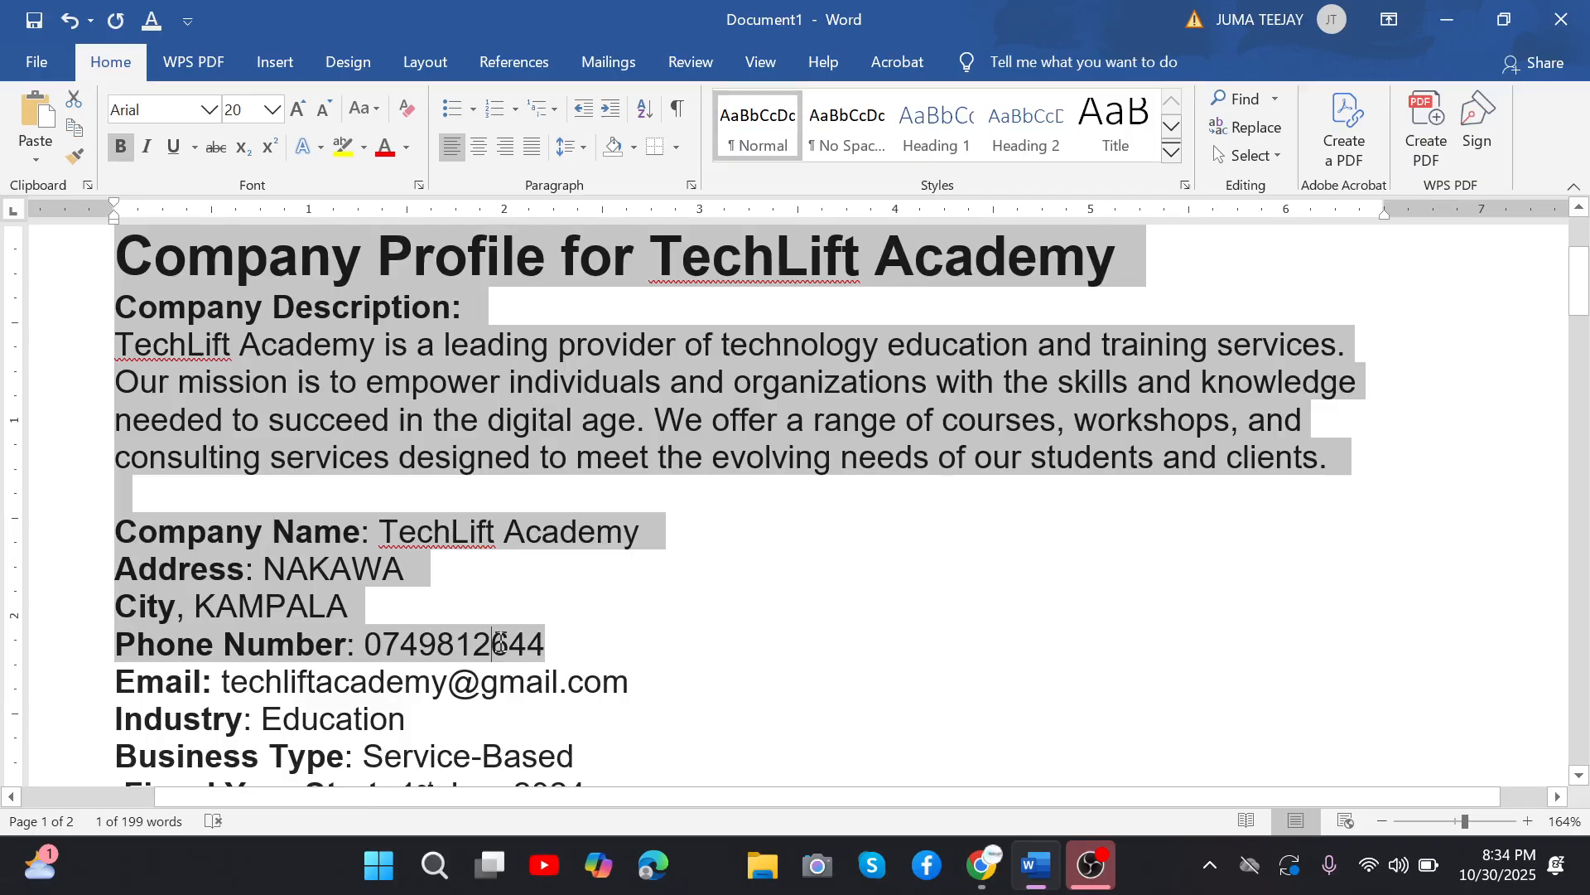
pyautogui.scroll(-5, 498, 643)
pyautogui.click(167, 354)
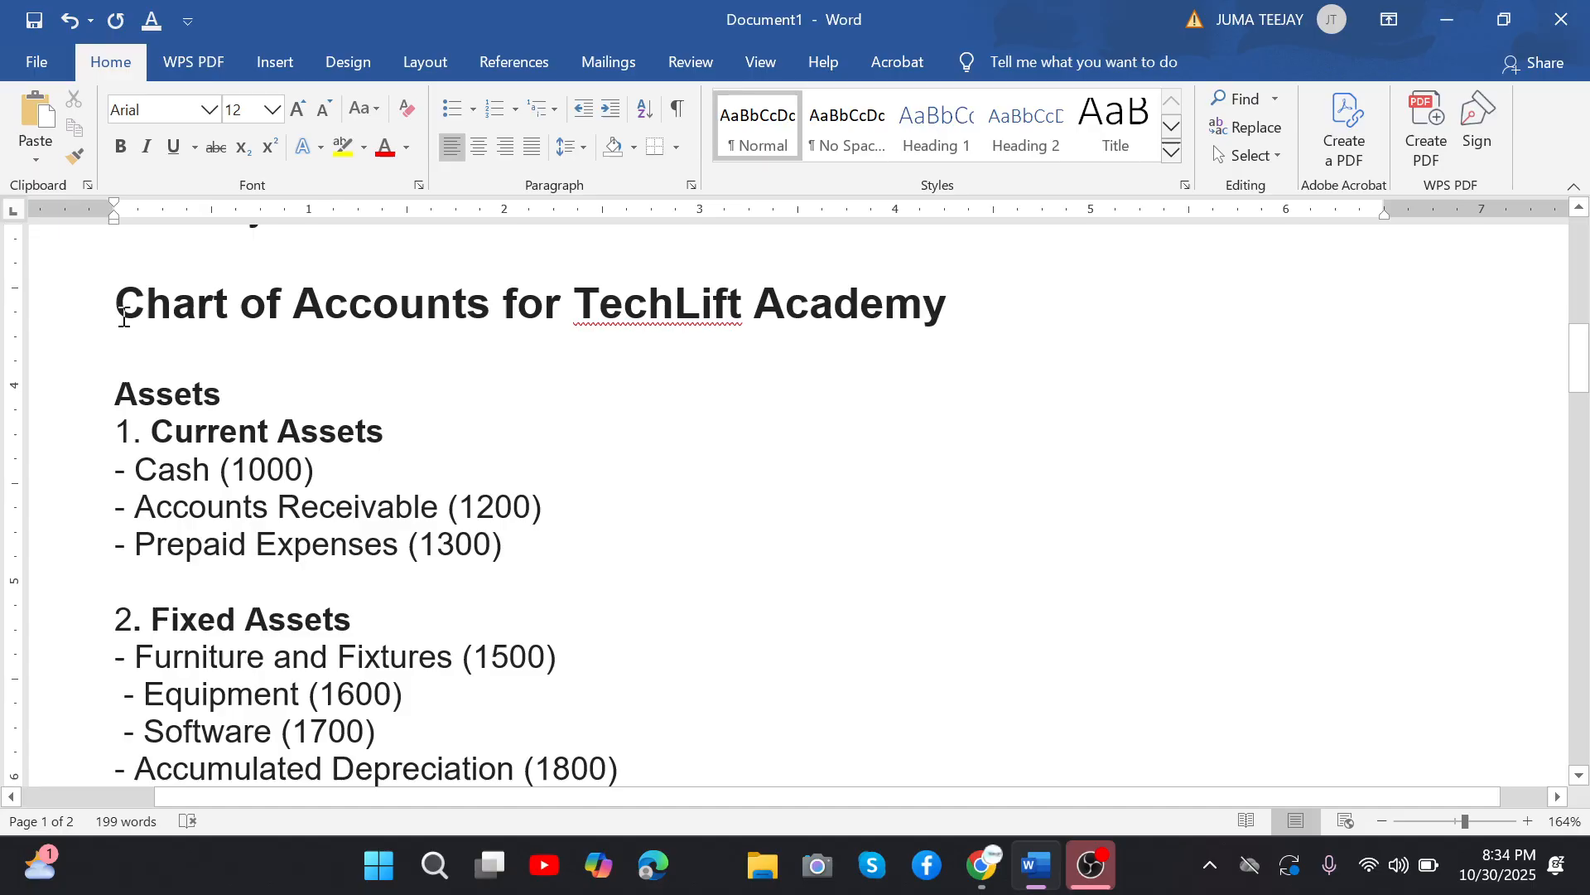
pyautogui.moveTo(124, 317); pyautogui.dragTo(652, 396)
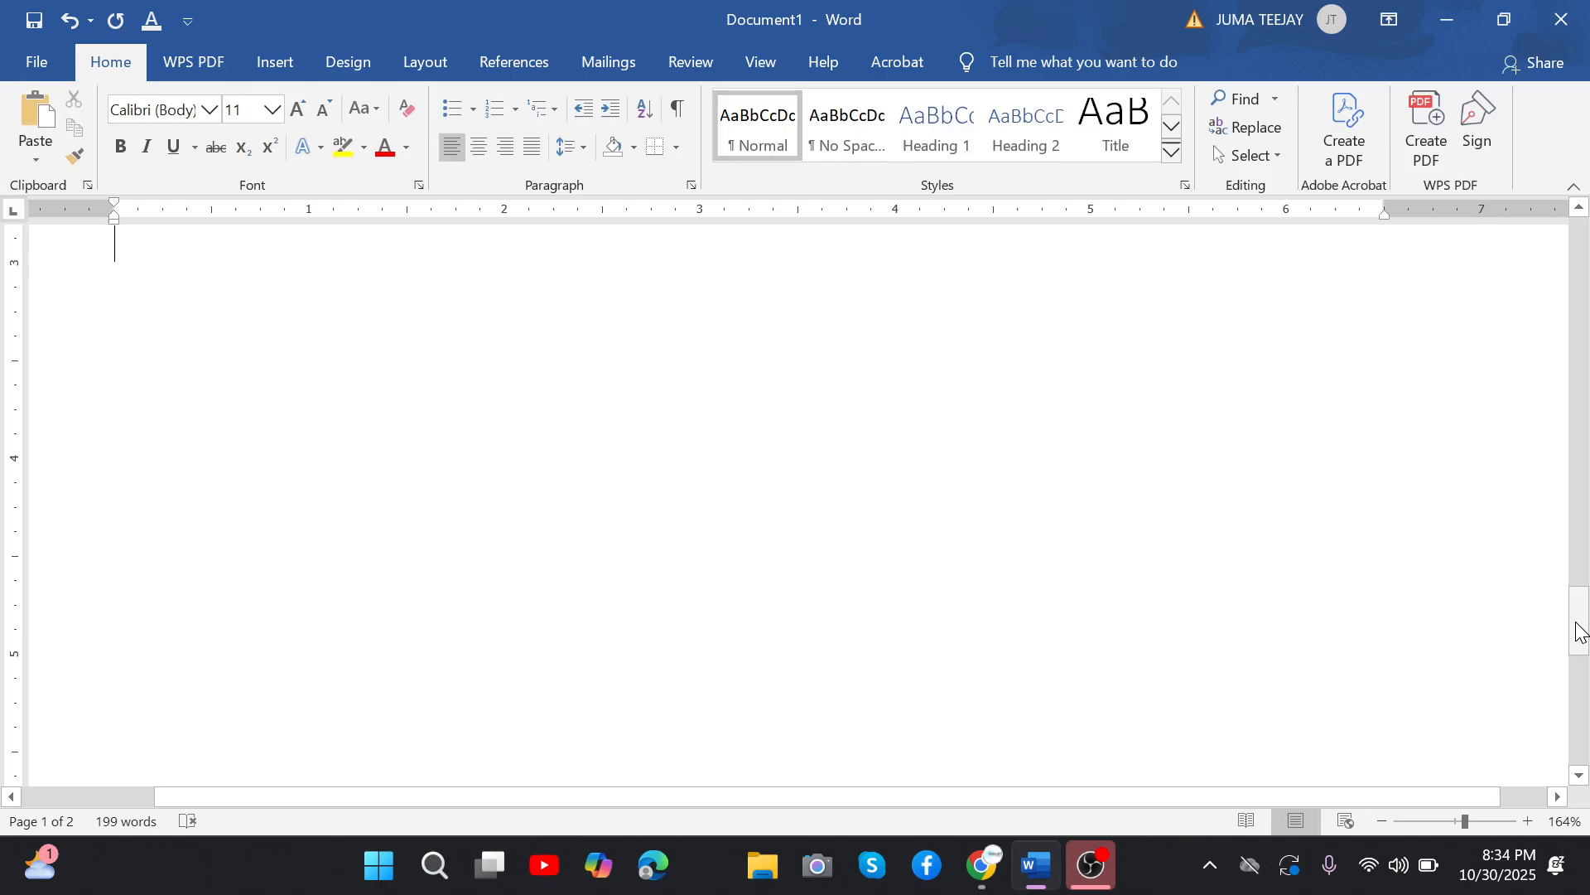
pyautogui.moveTo(1579, 632); pyautogui.dragTo(1580, 258)
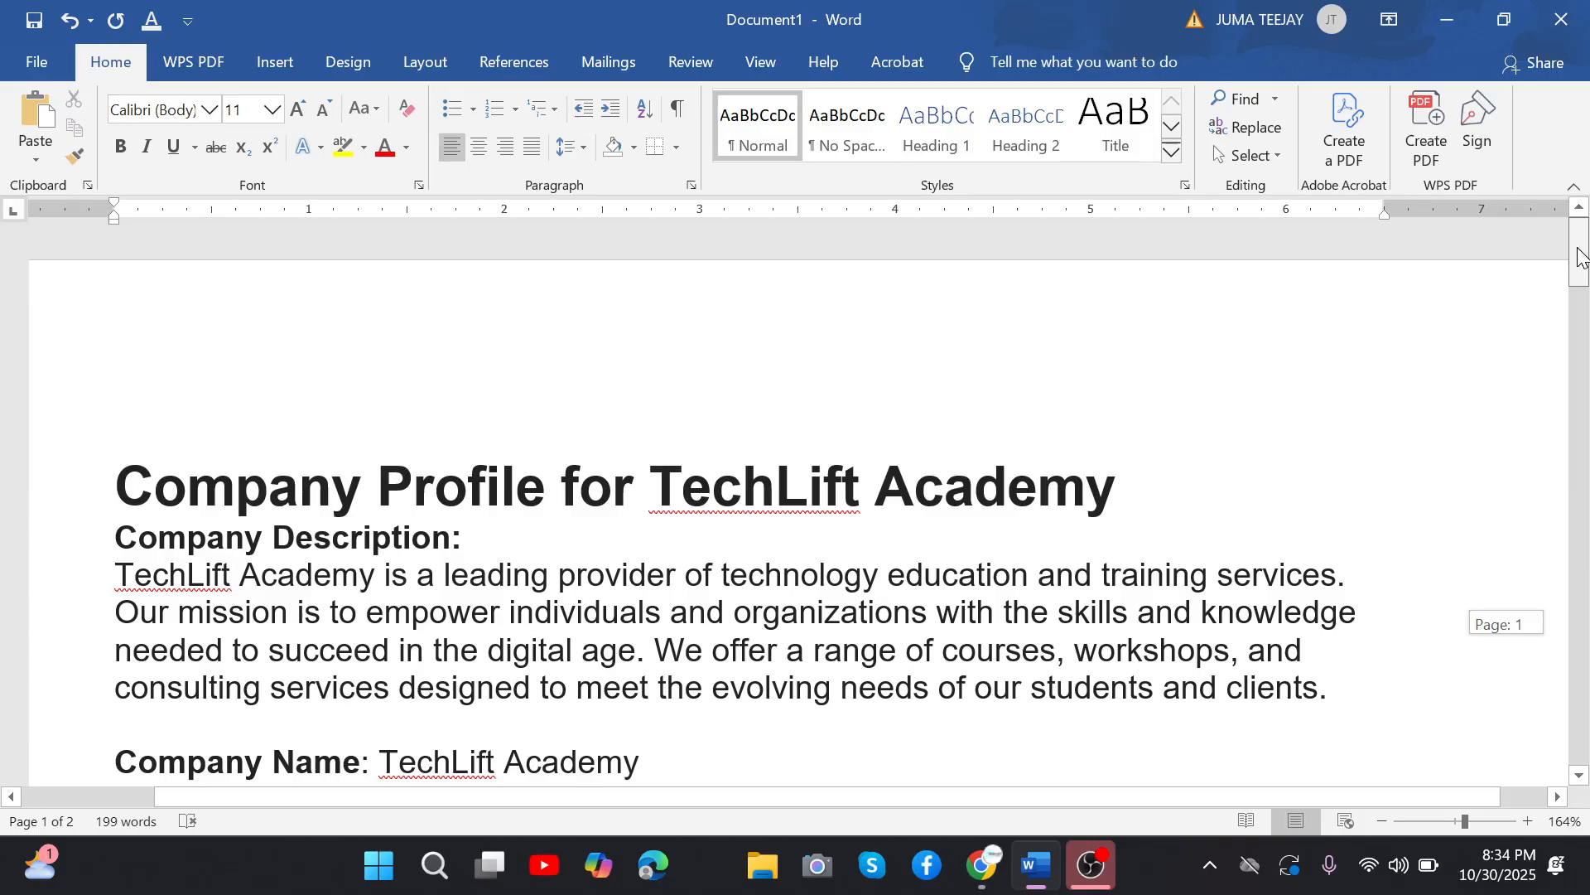
pyautogui.moveTo(1580, 258); pyautogui.dragTo(1579, 276)
# Examine the company profile details from the title down to the currency, and the chart of accounts heading with the company name.
pyautogui.click(116, 341)
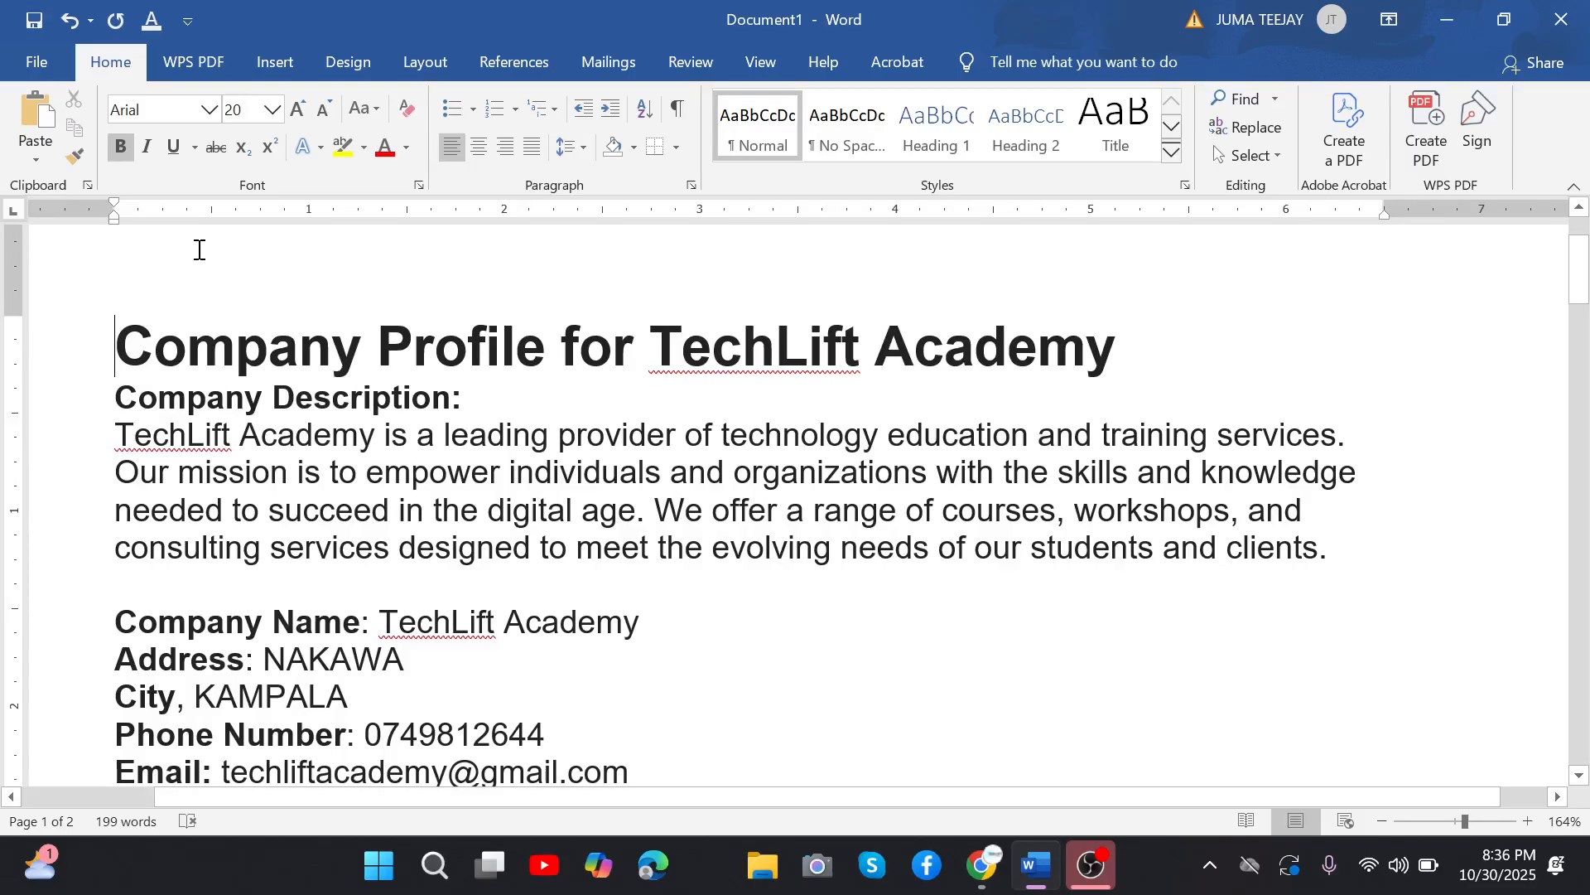
pyautogui.moveTo(118, 328); pyautogui.dragTo(634, 703)
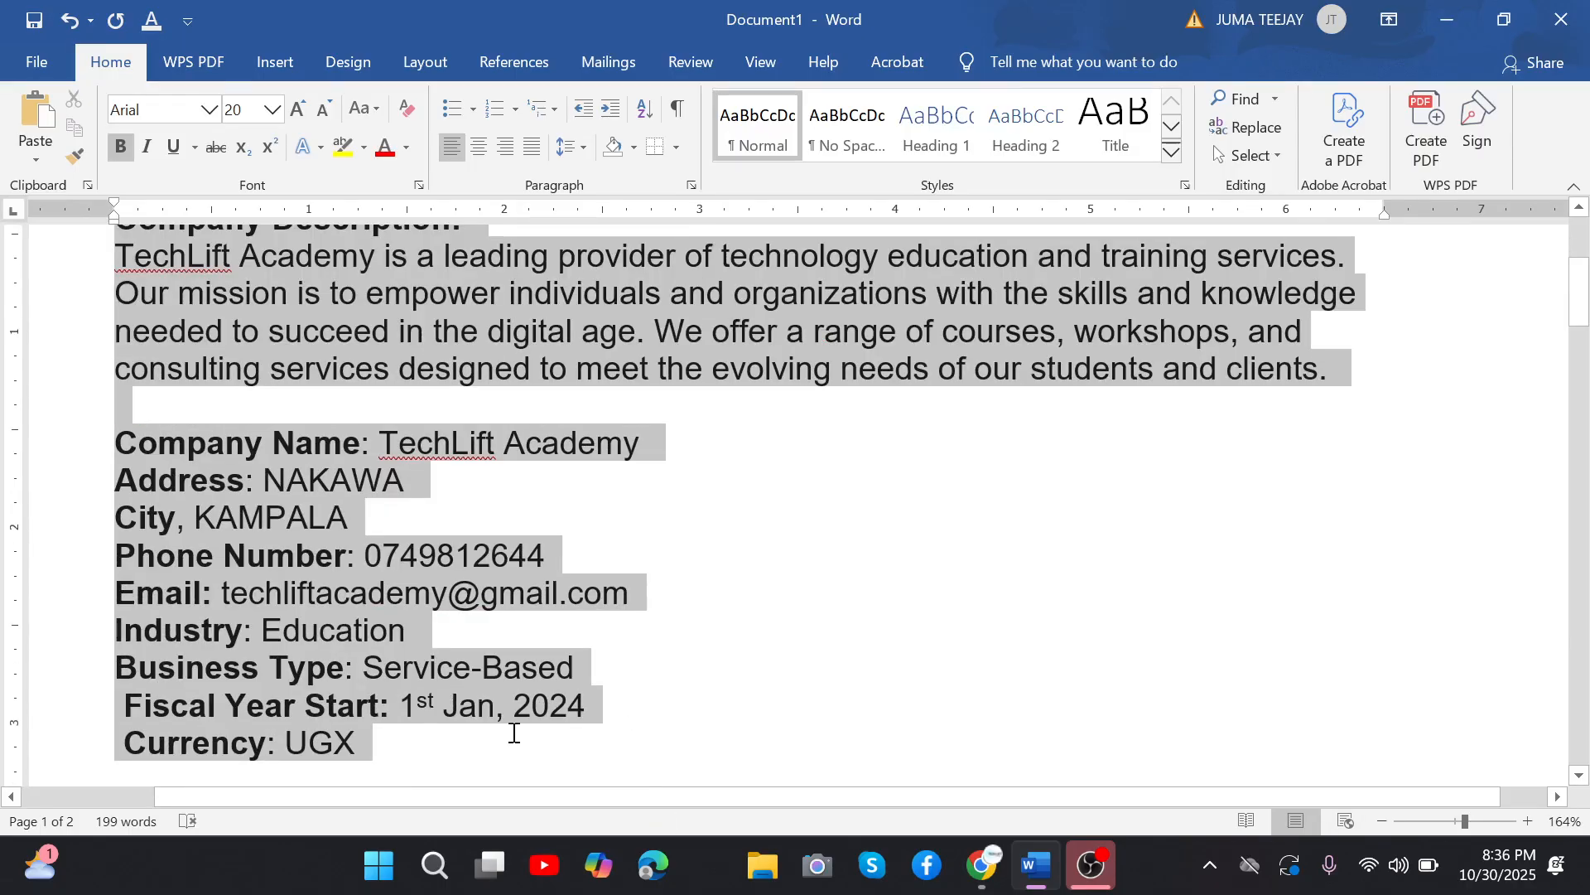
pyautogui.moveTo(513, 732); pyautogui.dragTo(574, 745)
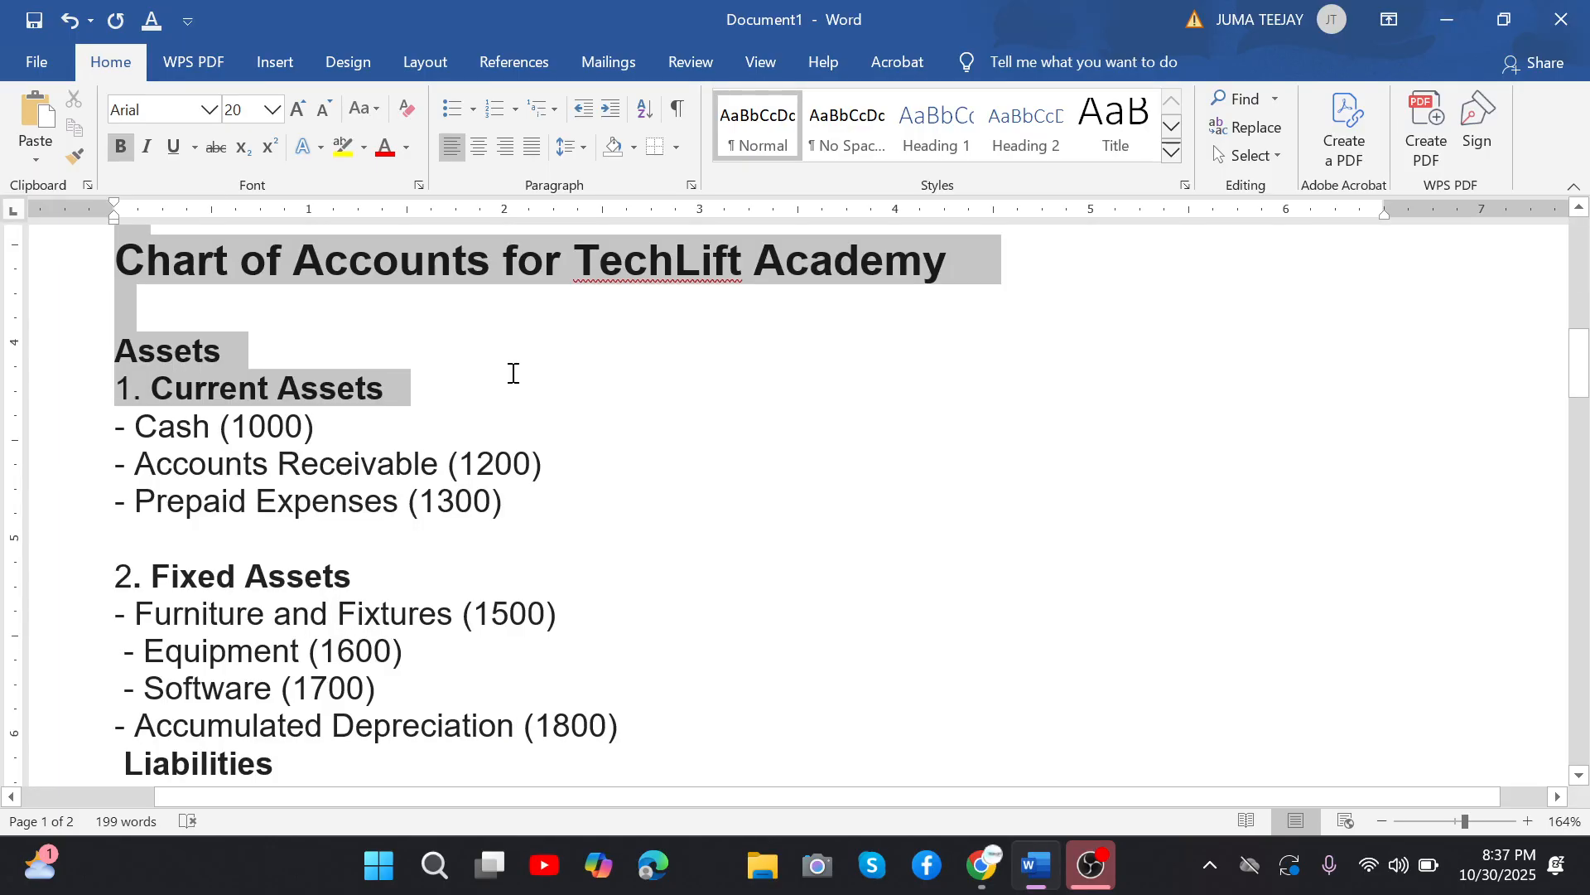
pyautogui.click(511, 375)
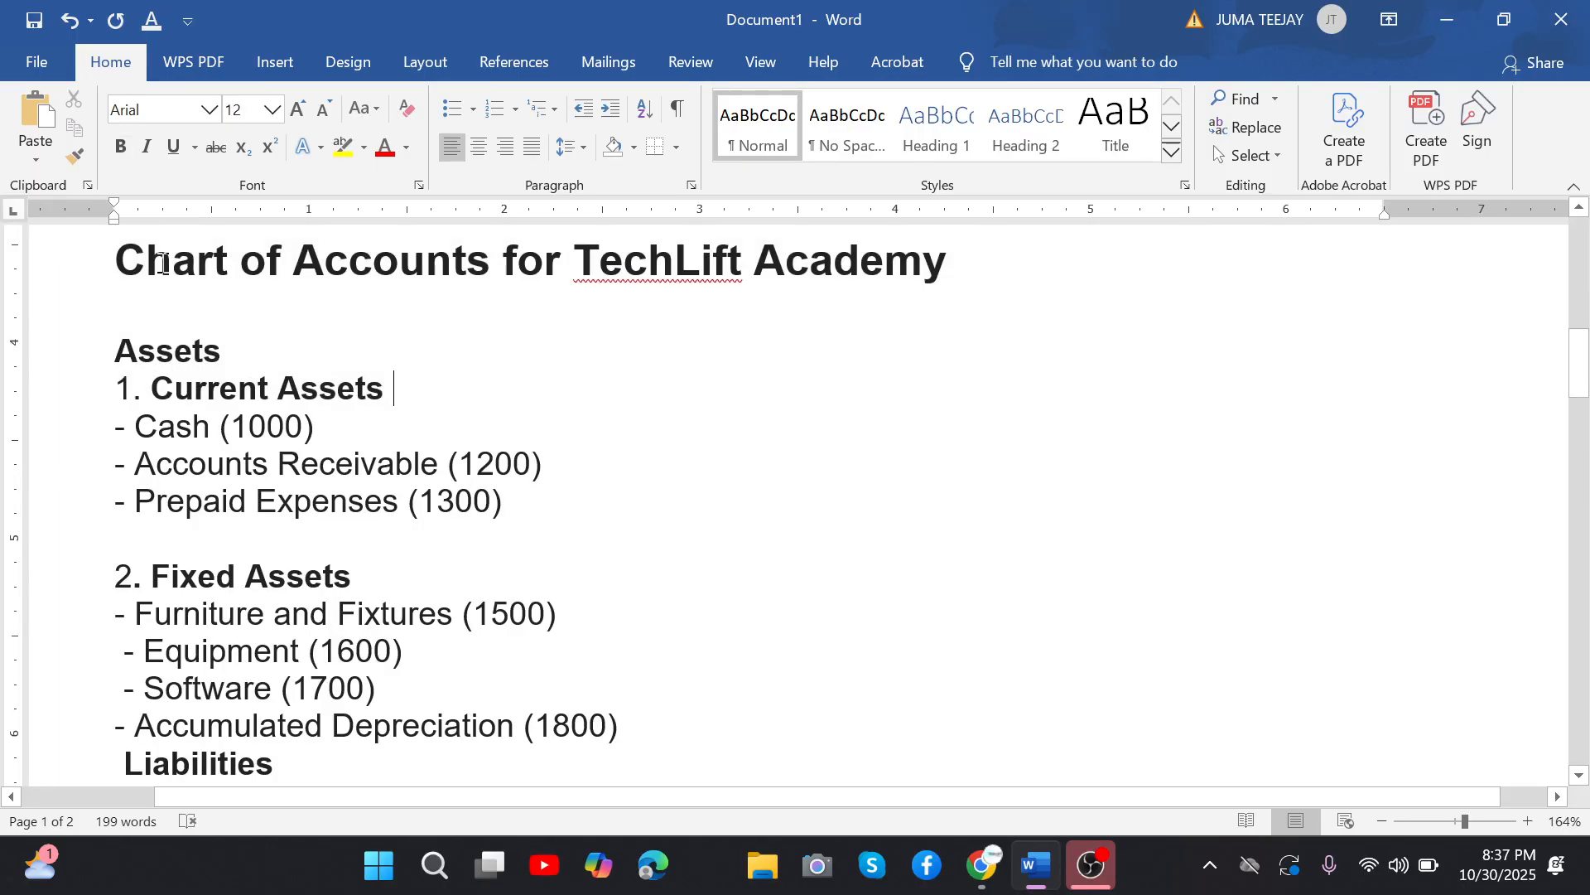
pyautogui.moveTo(163, 264); pyautogui.dragTo(580, 262)
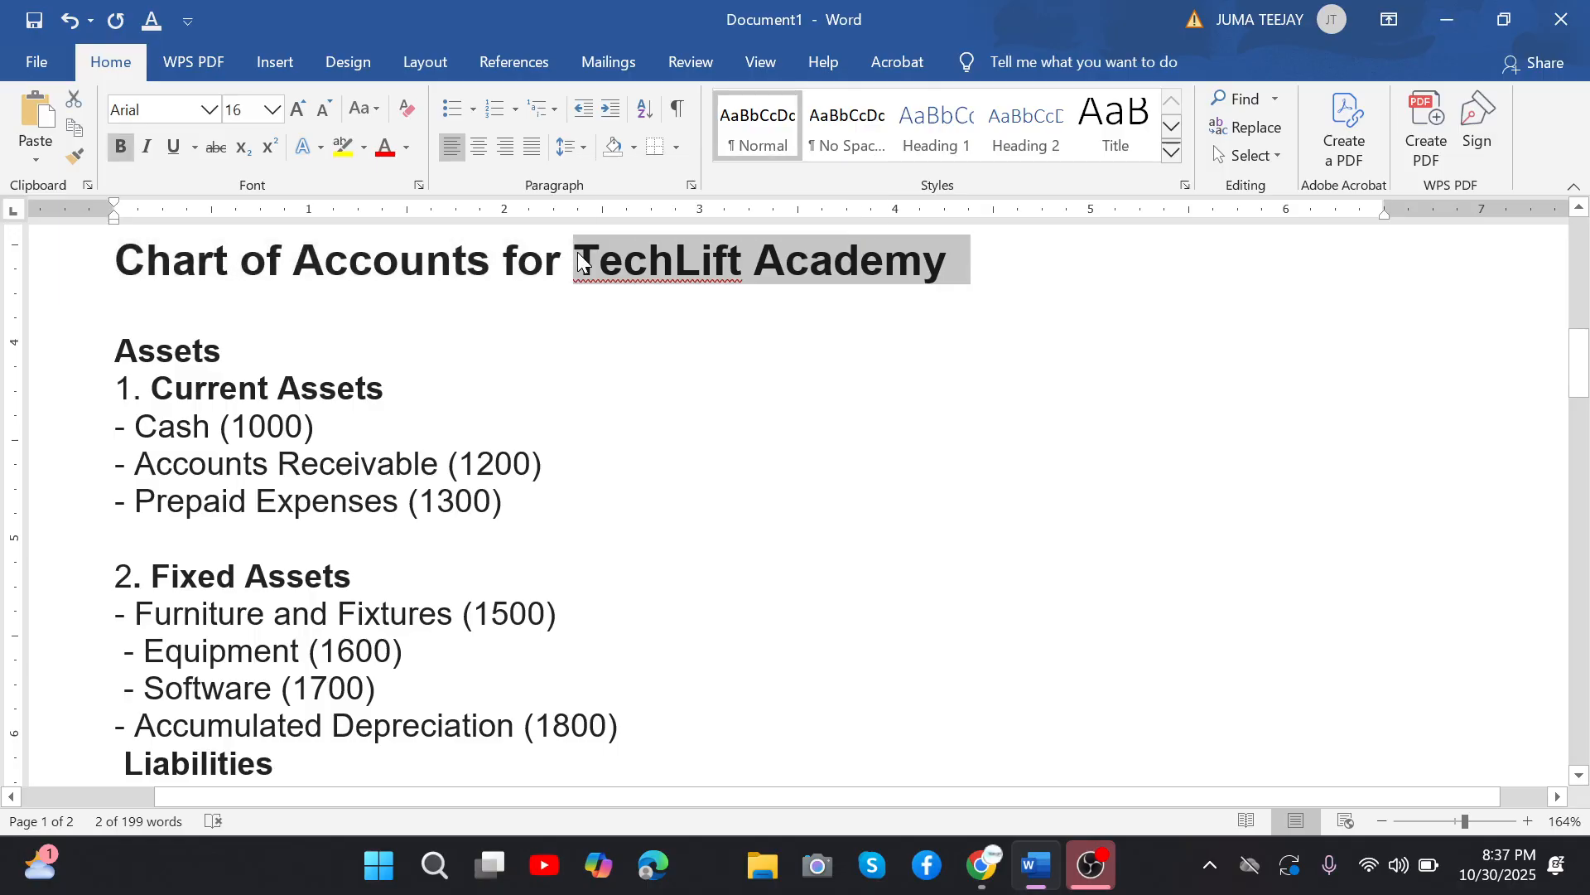
pyautogui.click(580, 262)
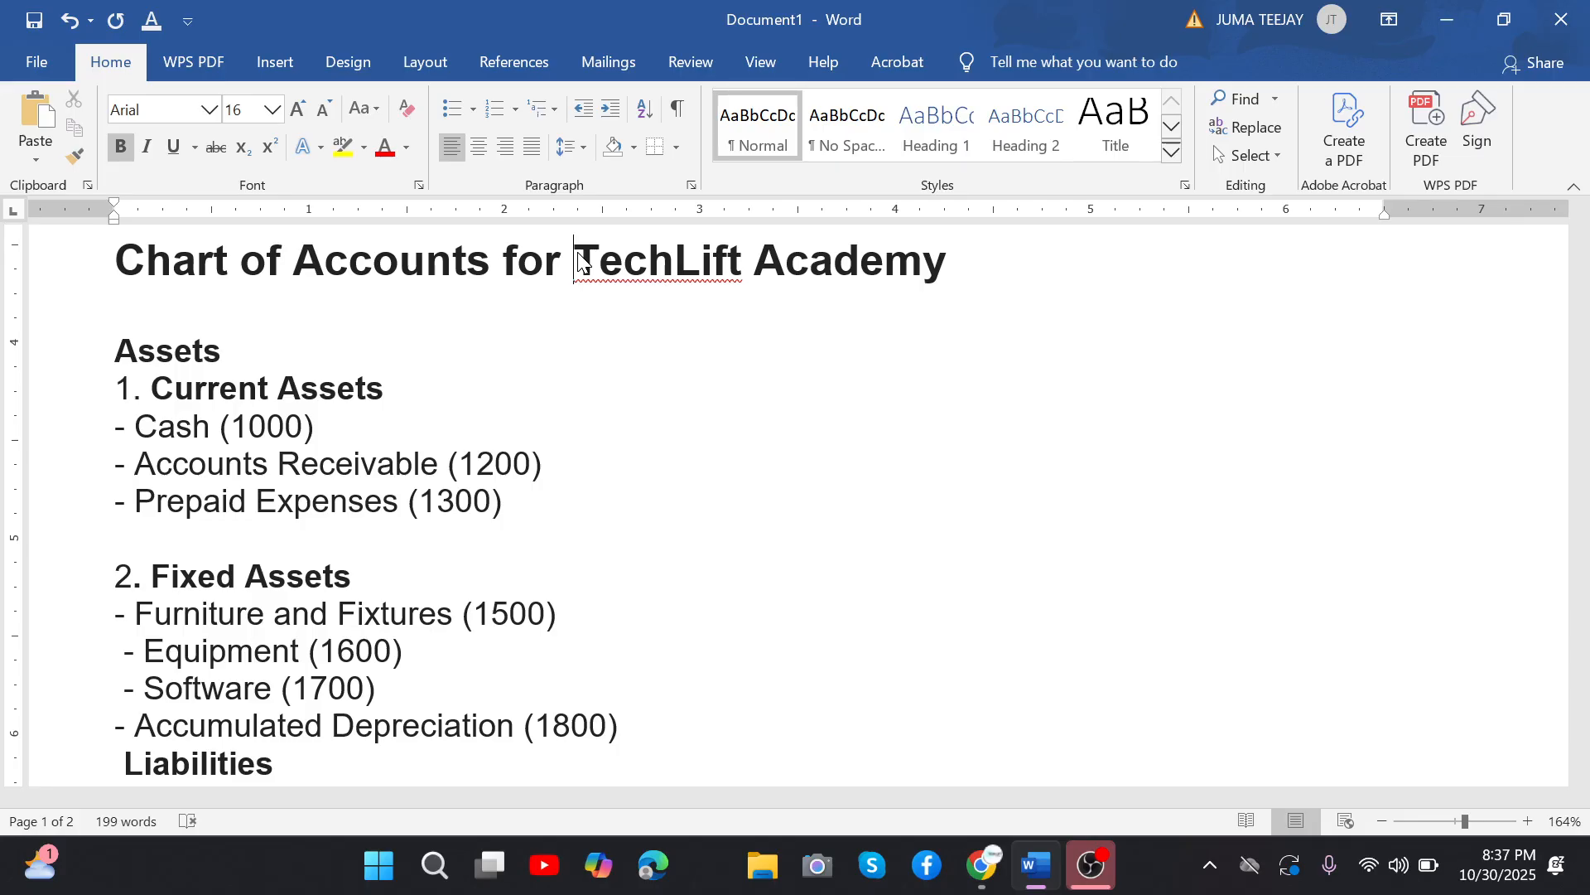
# Search the computer for quickbooks, close the search and return to the company profile in the document.
pyautogui.click(381, 866)
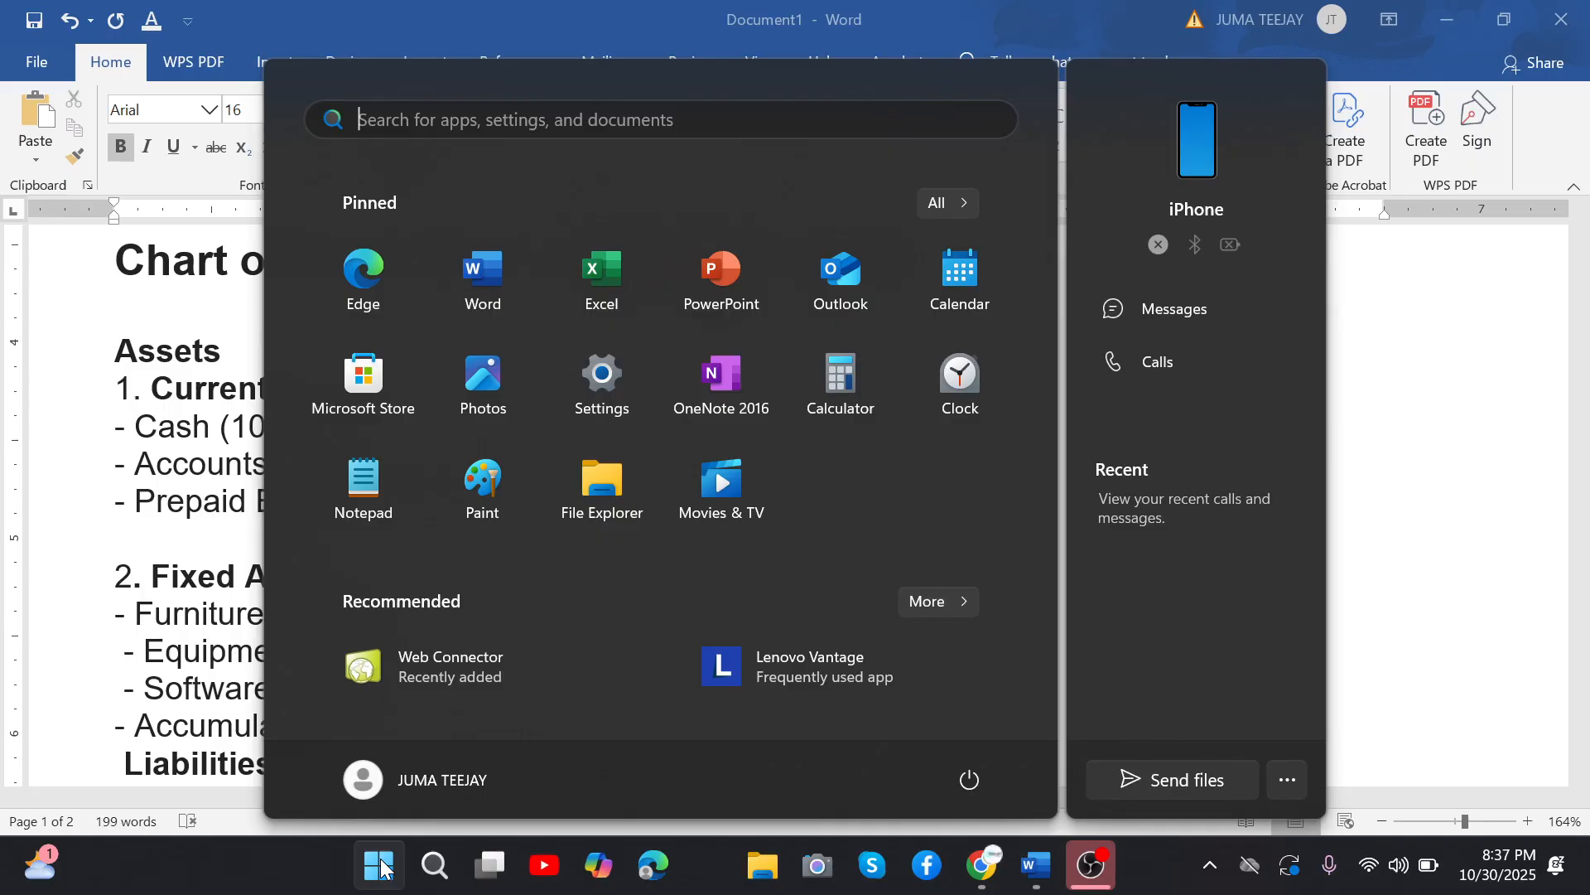
pyautogui.write('quickbooks')
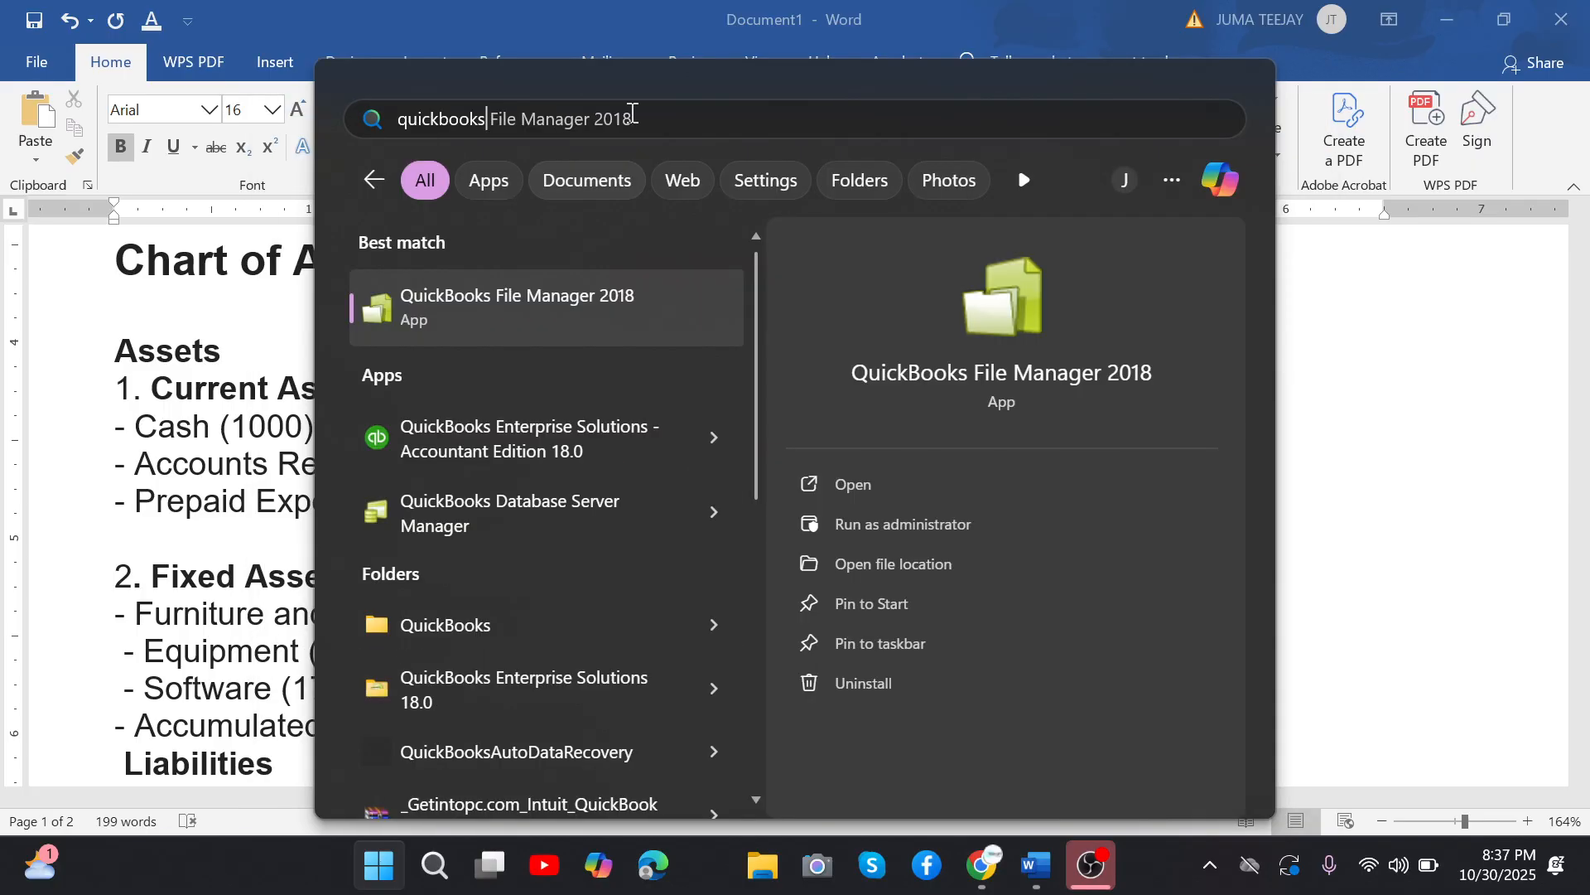
pyautogui.write(' File Manager')
pyautogui.hotkey('ctrl', 'BackSpace')
pyautogui.hotkey('ctrl', 'BackSpace')
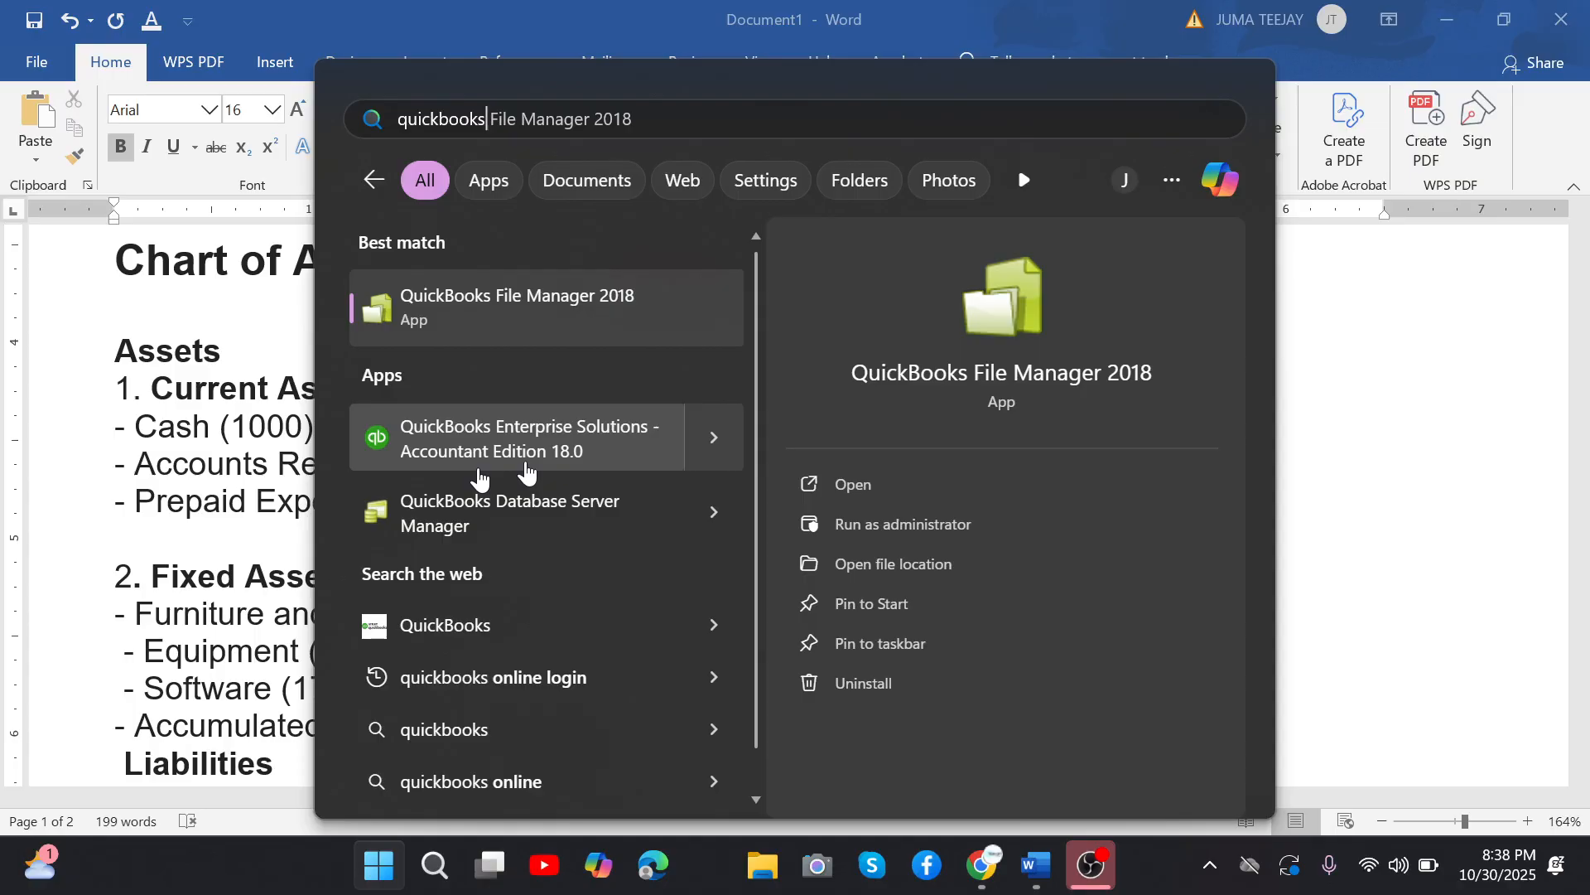
pyautogui.click(302, 426)
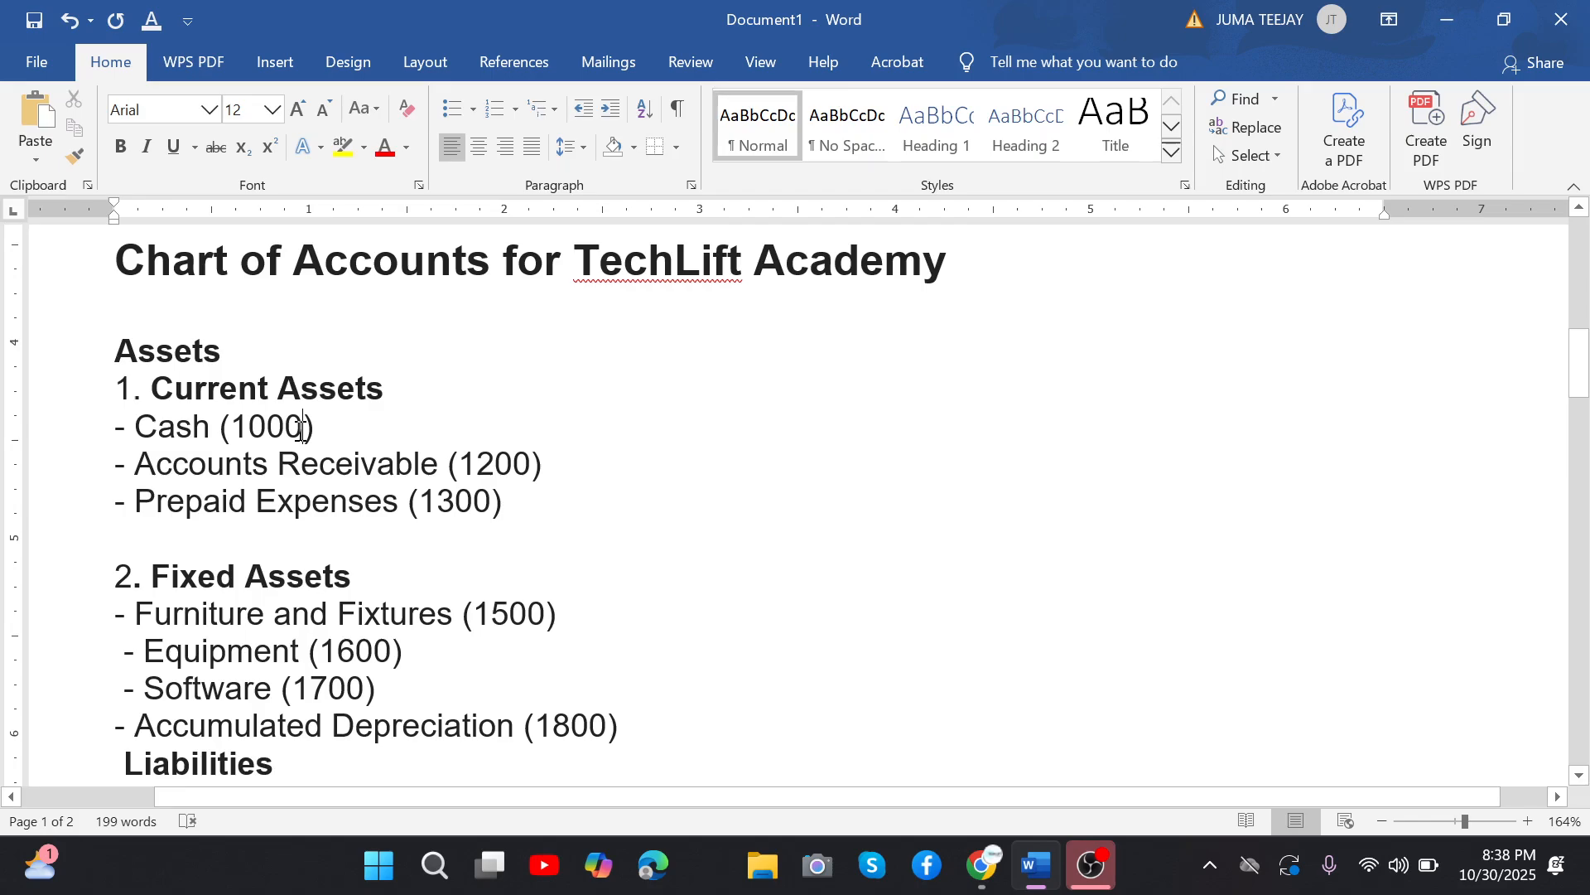
pyautogui.press('pageup')
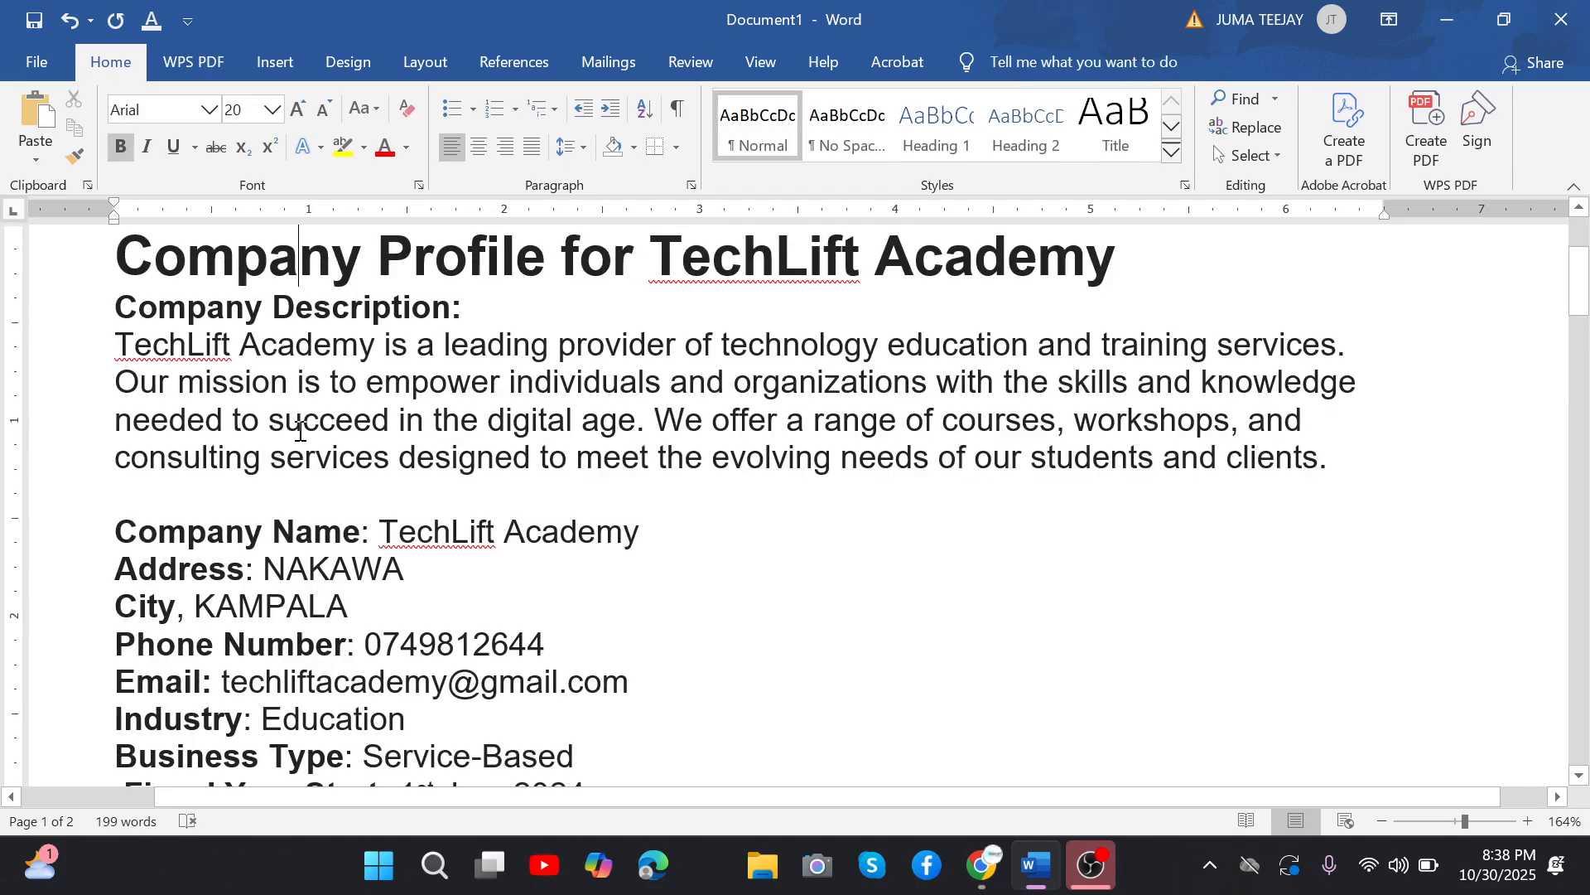
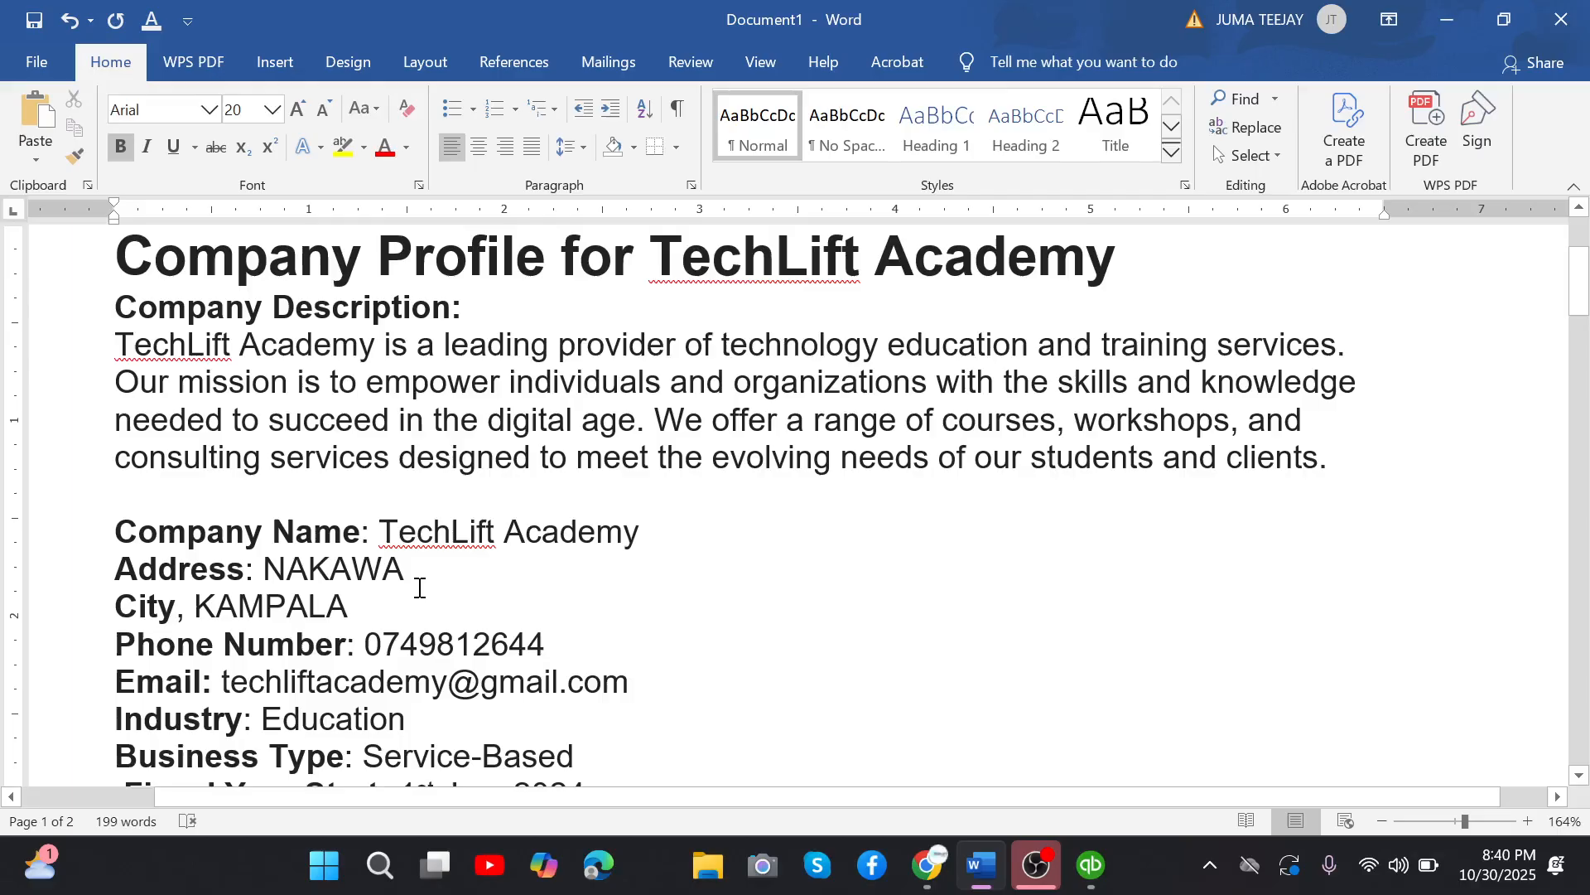
# Examine the company profile details from the address and contact lines through industry and business type to fiscal year start and currency.
pyautogui.click(408, 607)
pyautogui.moveTo(116, 682); pyautogui.dragTo(448, 688)
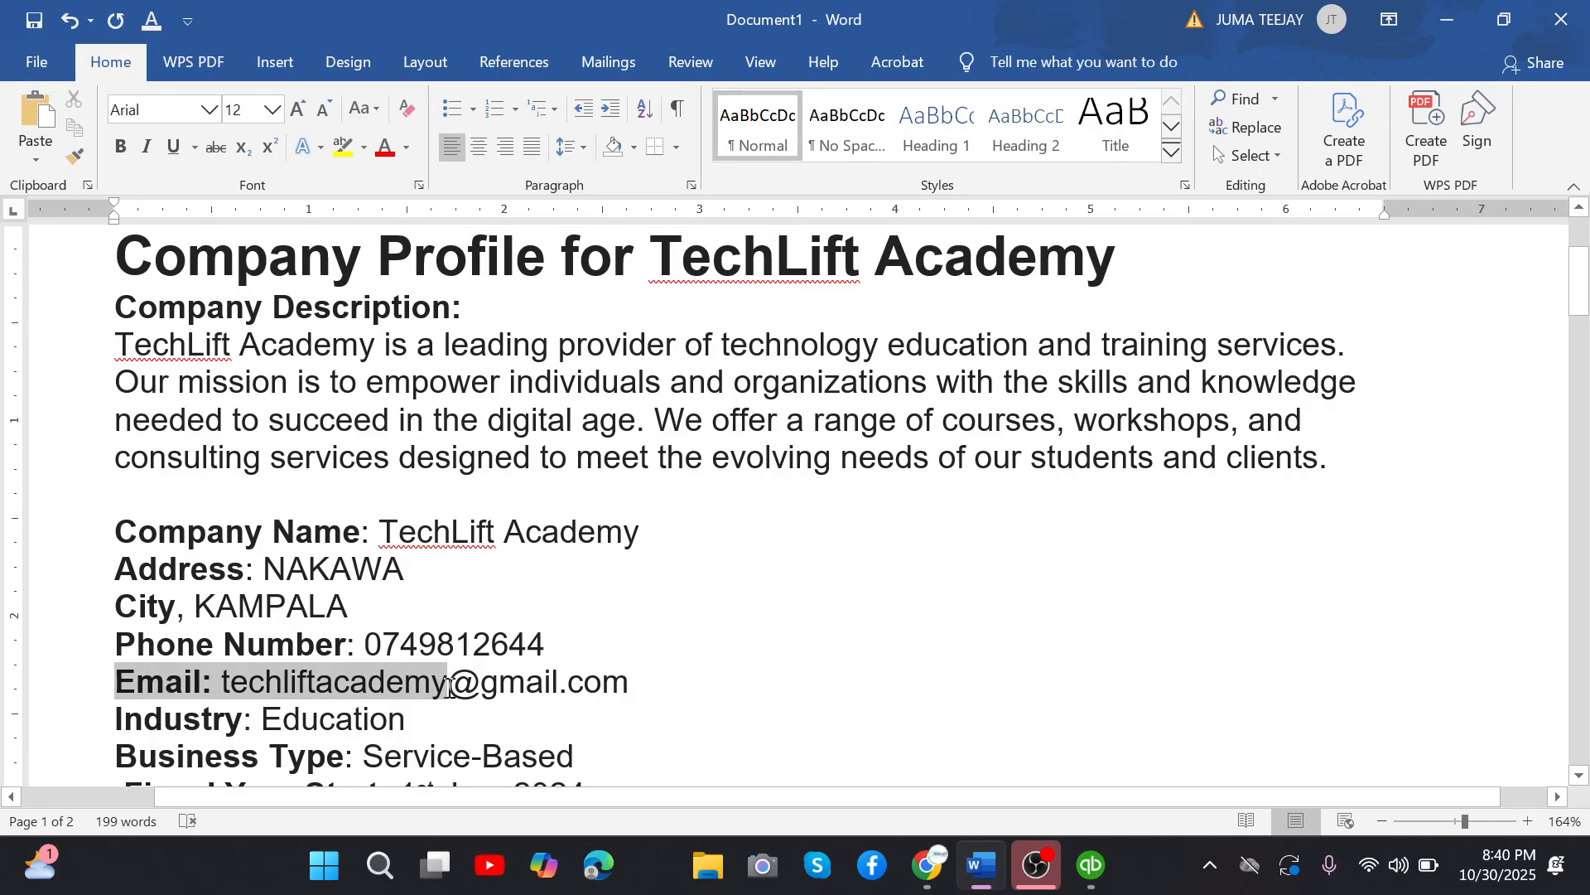
pyautogui.click(166, 723)
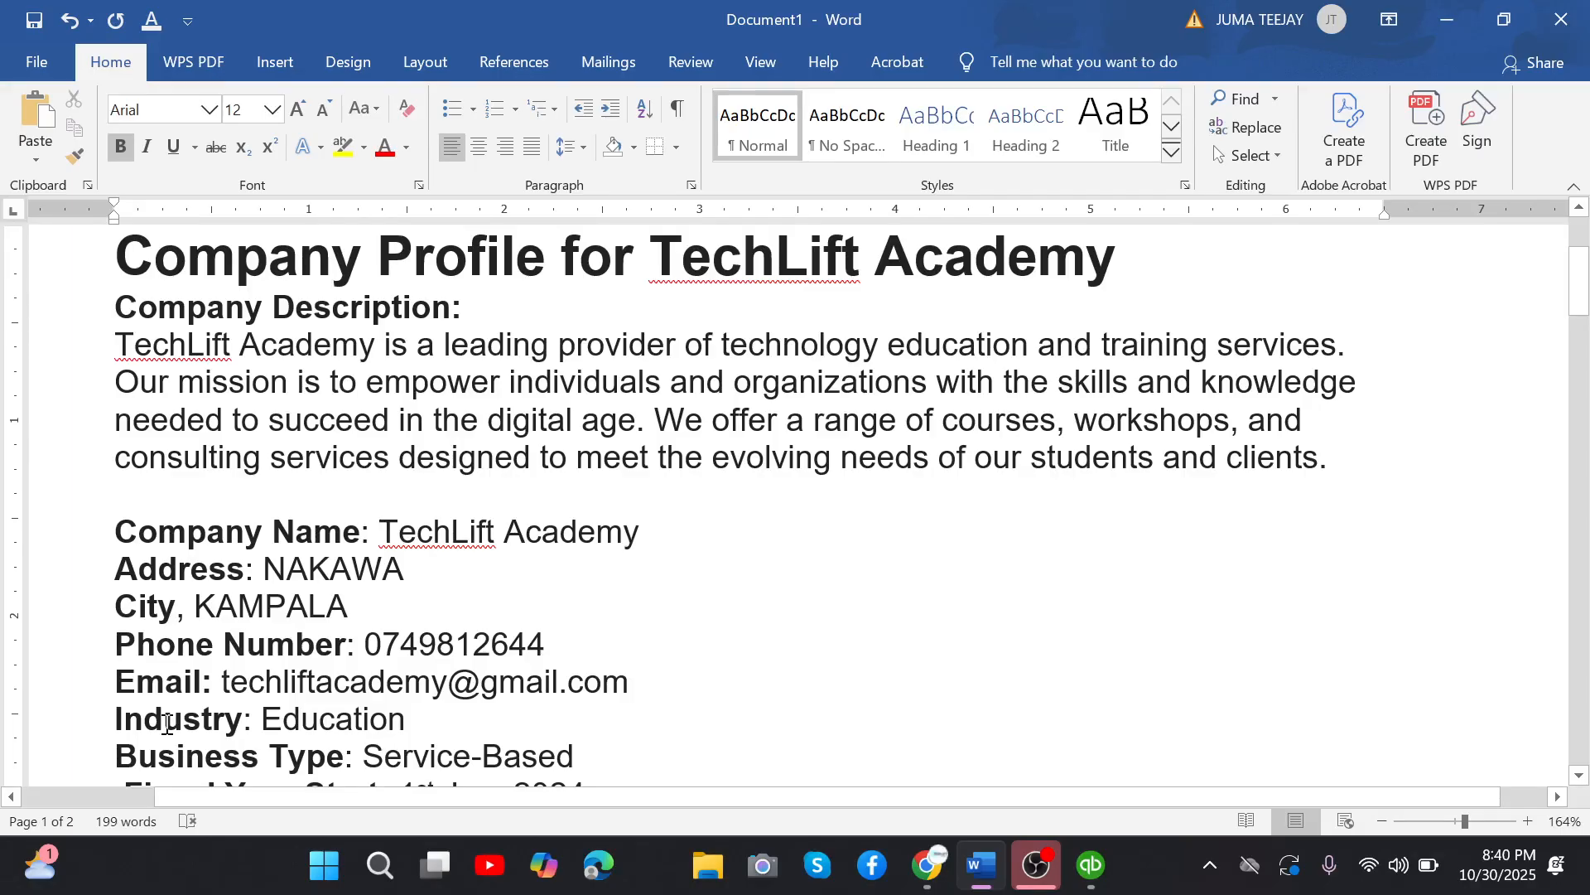
pyautogui.scroll(-1, 166, 723)
pyautogui.moveTo(222, 683); pyautogui.dragTo(348, 658)
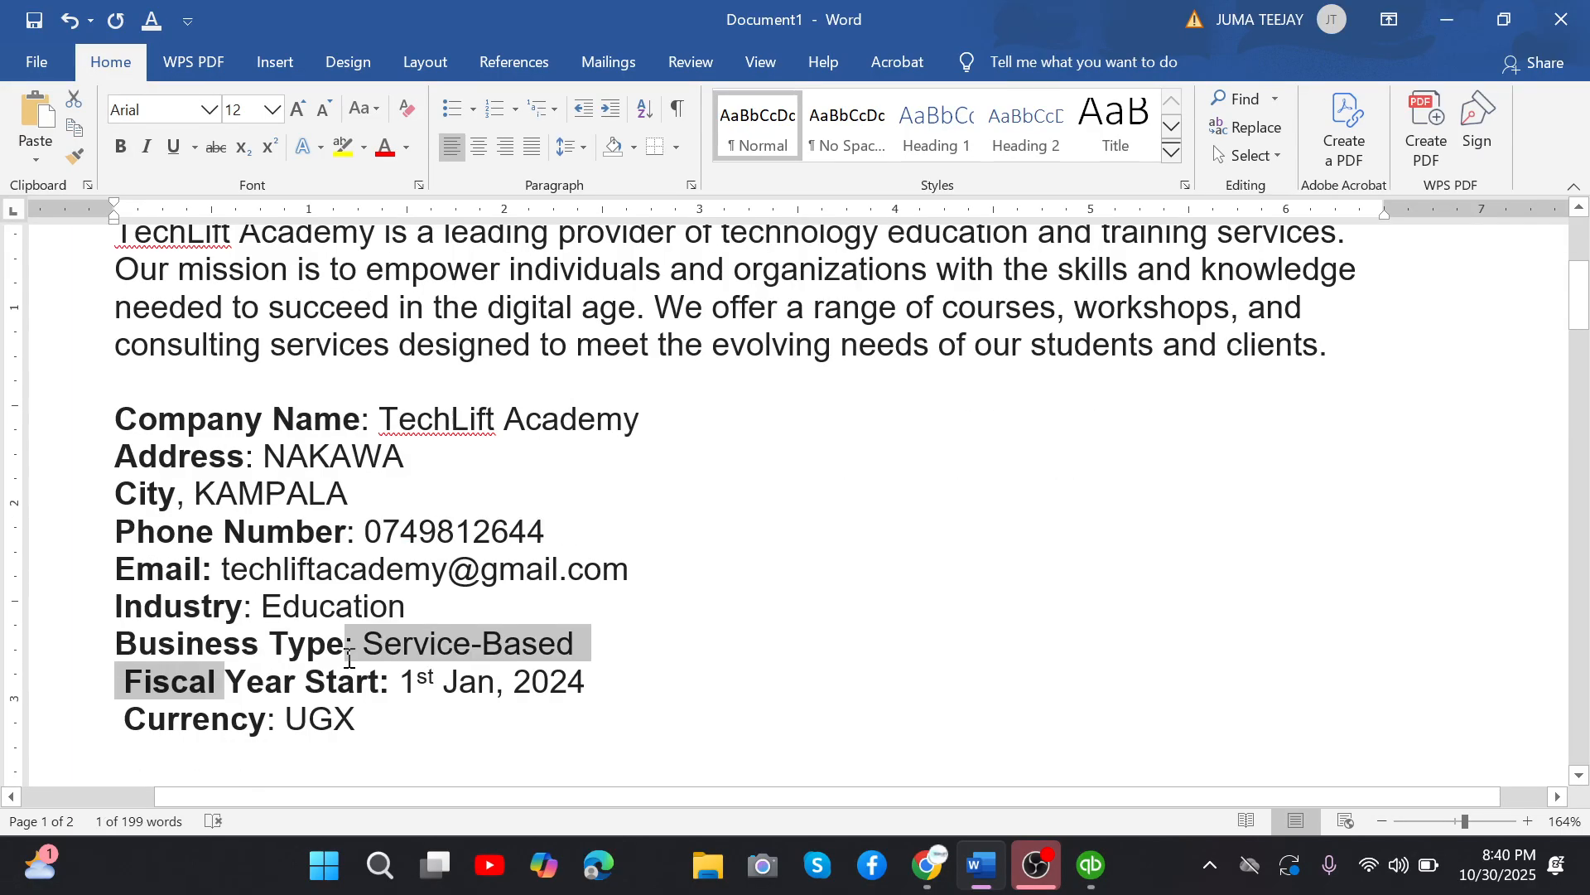
pyautogui.click(381, 681)
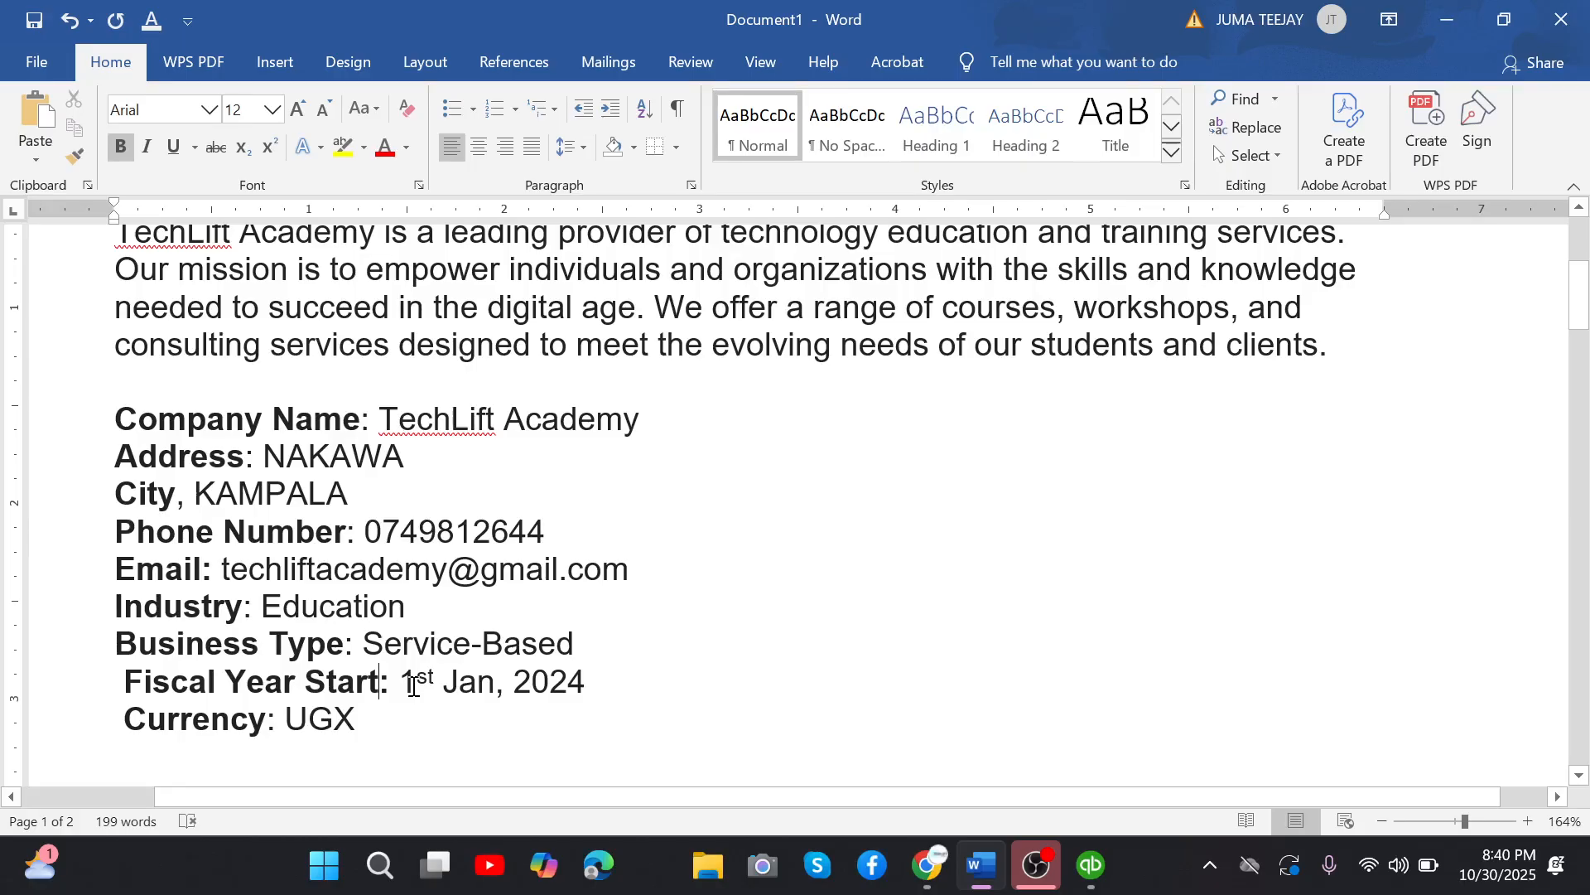
pyautogui.moveTo(413, 686); pyautogui.dragTo(98, 332)
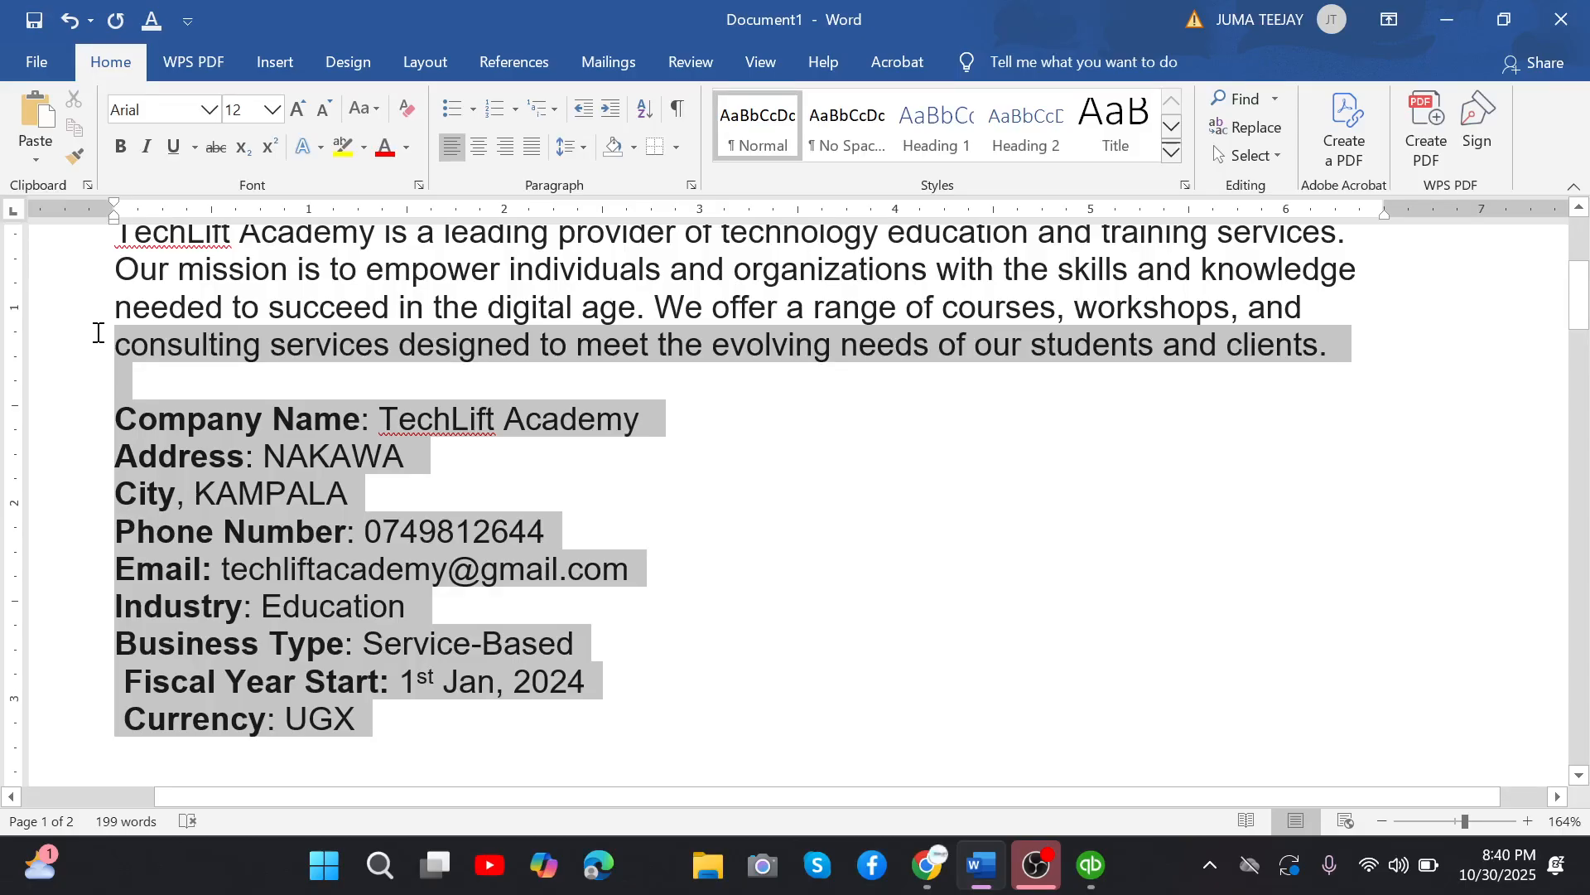
pyautogui.moveTo(97, 332); pyautogui.dragTo(383, 772)
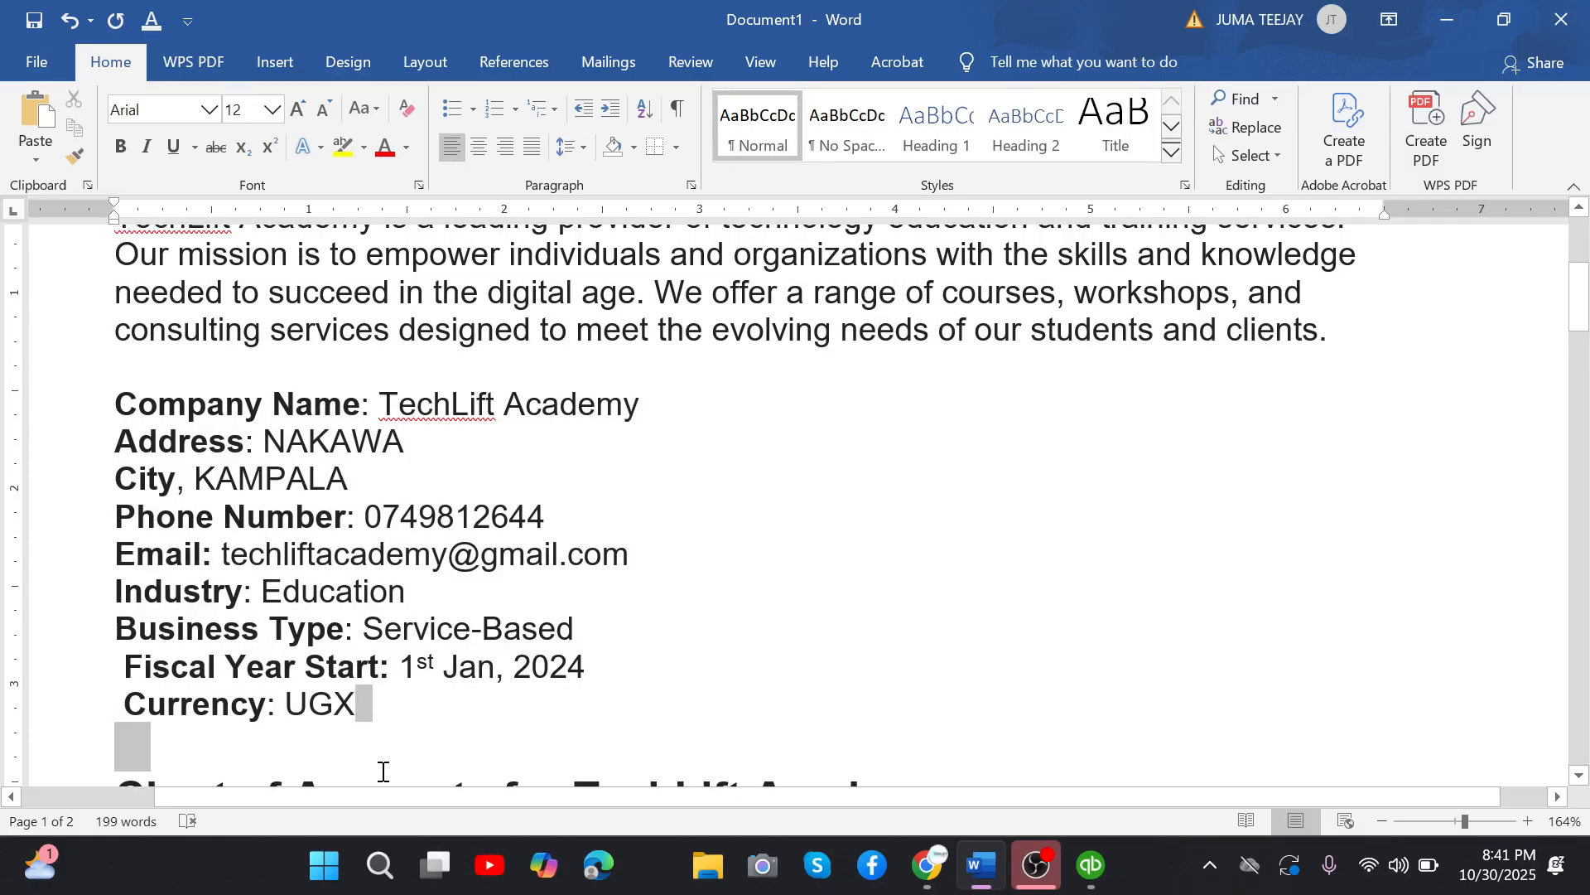
pyautogui.click(383, 772)
pyautogui.moveTo(1086, 841)
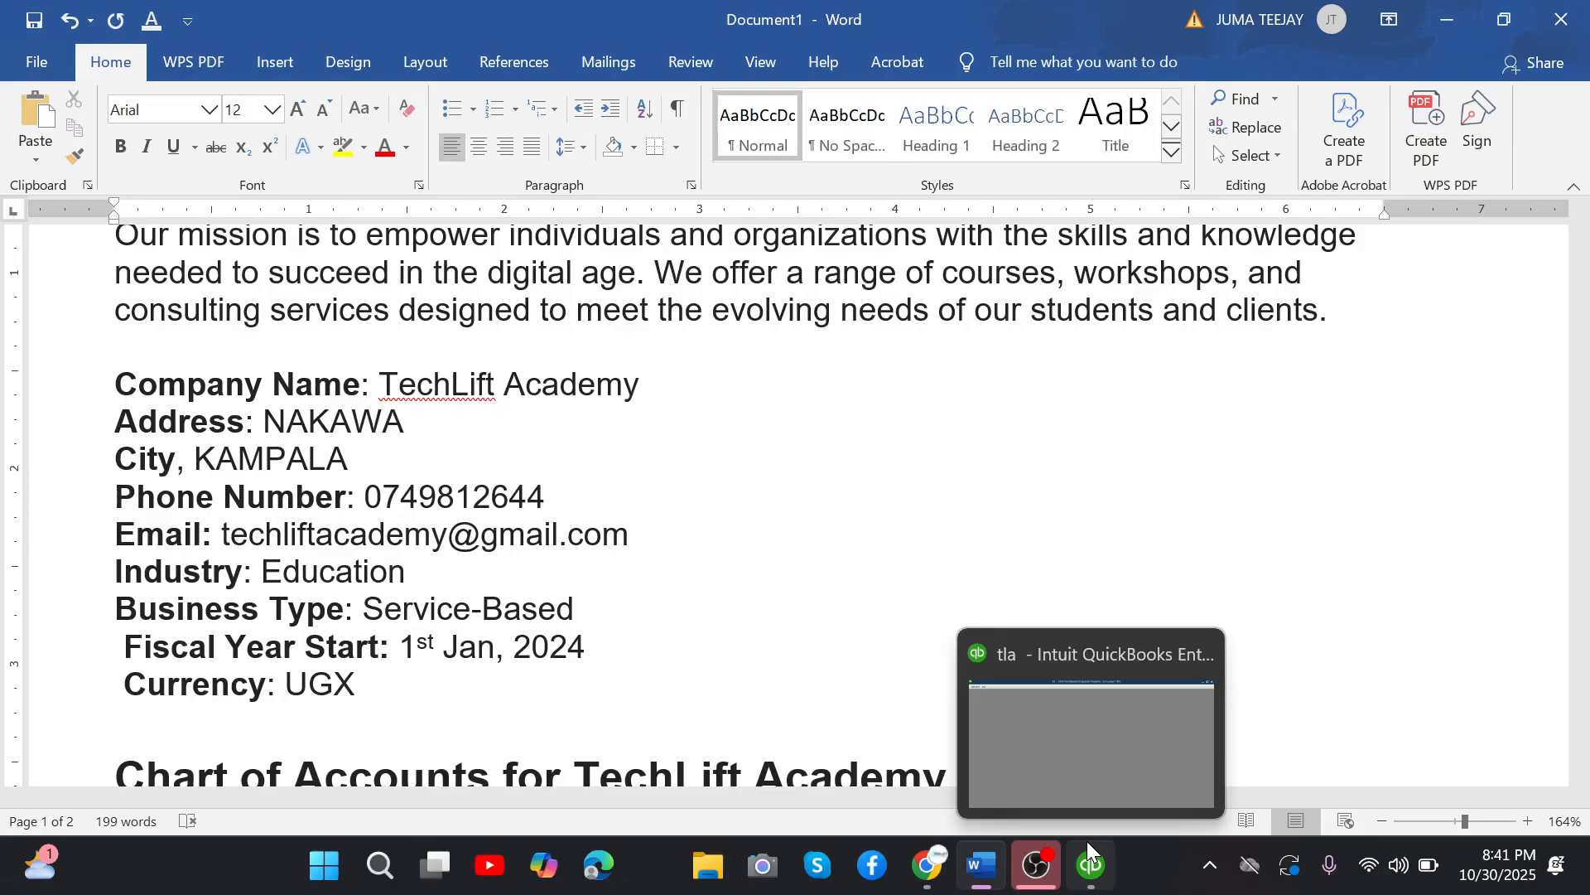
pyautogui.click(361, 644)
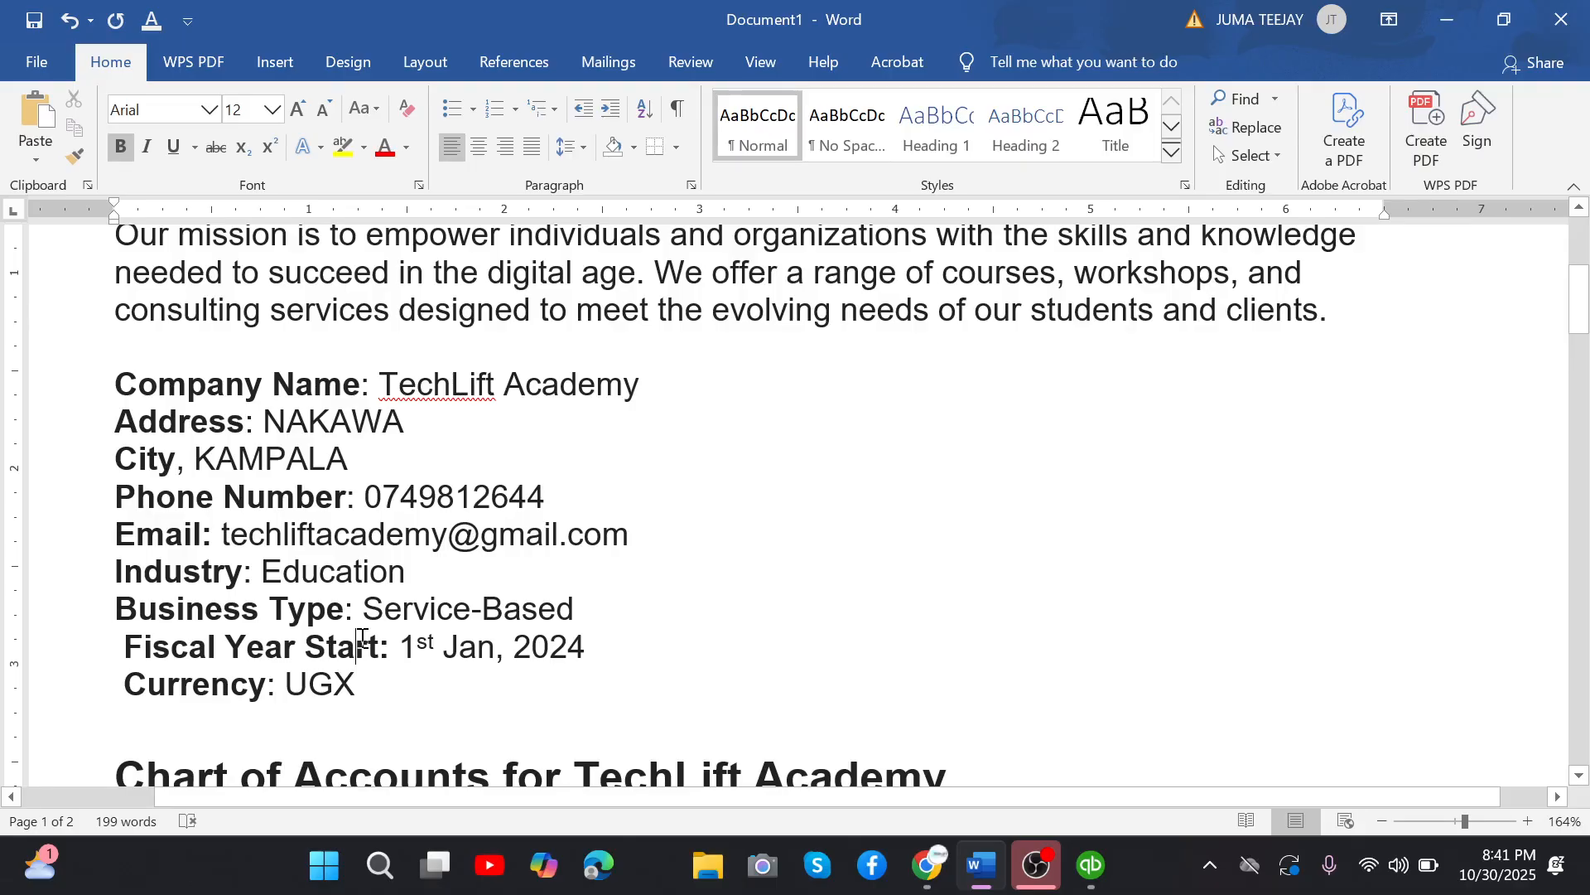
# Examine the Current Assets group in the chart of accounts, including Cash, Accounts Receivable and Prepaid Expenses.
pyautogui.scroll(-3, 362, 637)
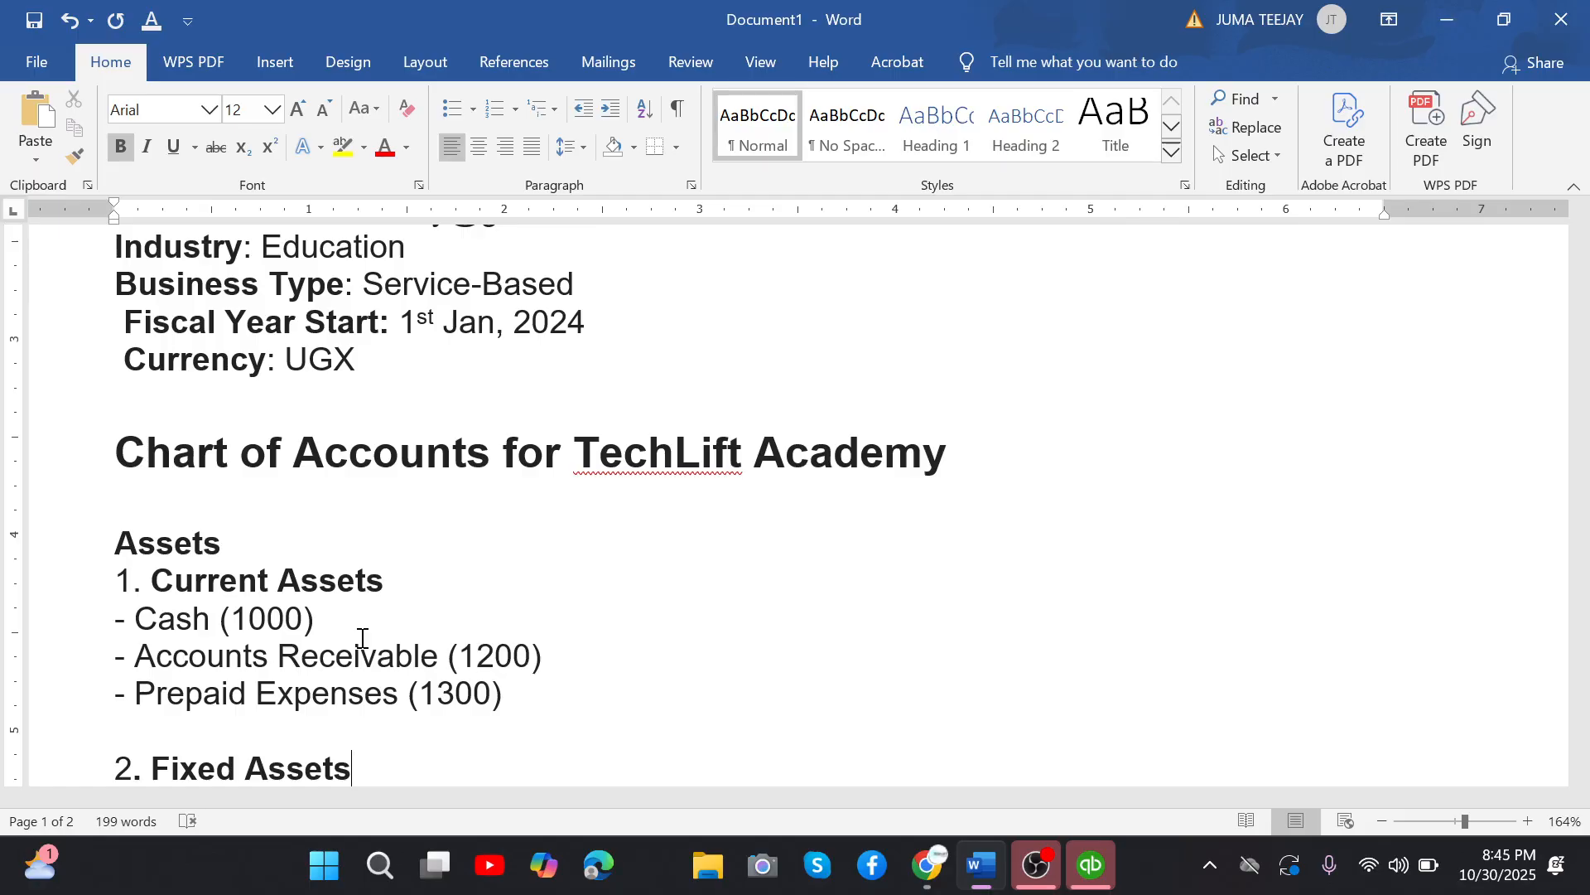
pyautogui.moveTo(118, 540); pyautogui.dragTo(399, 574)
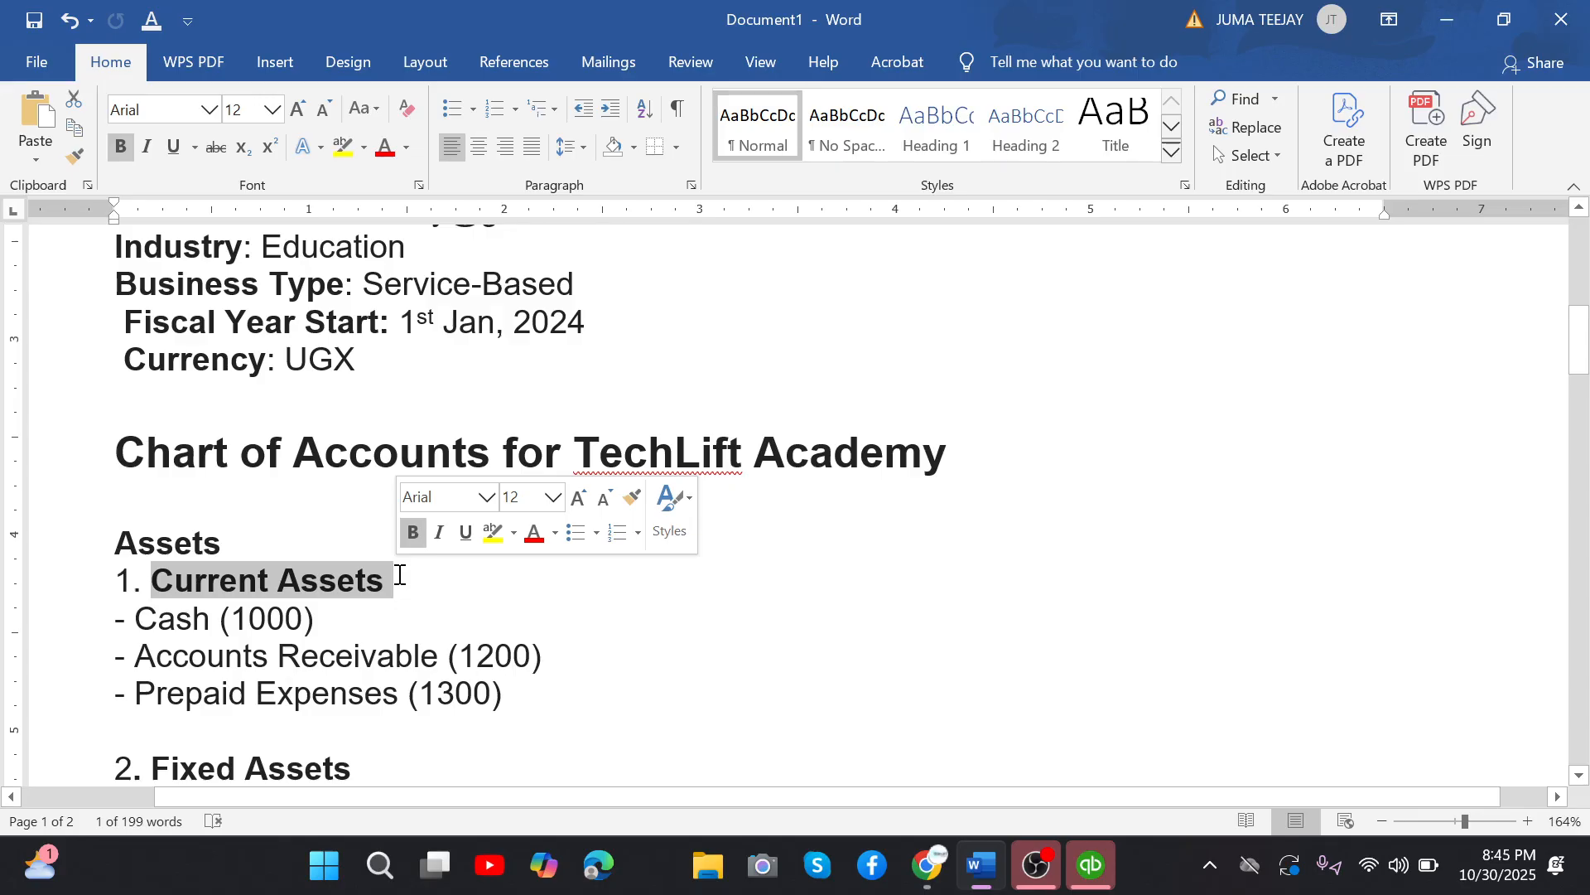
pyautogui.click(399, 574)
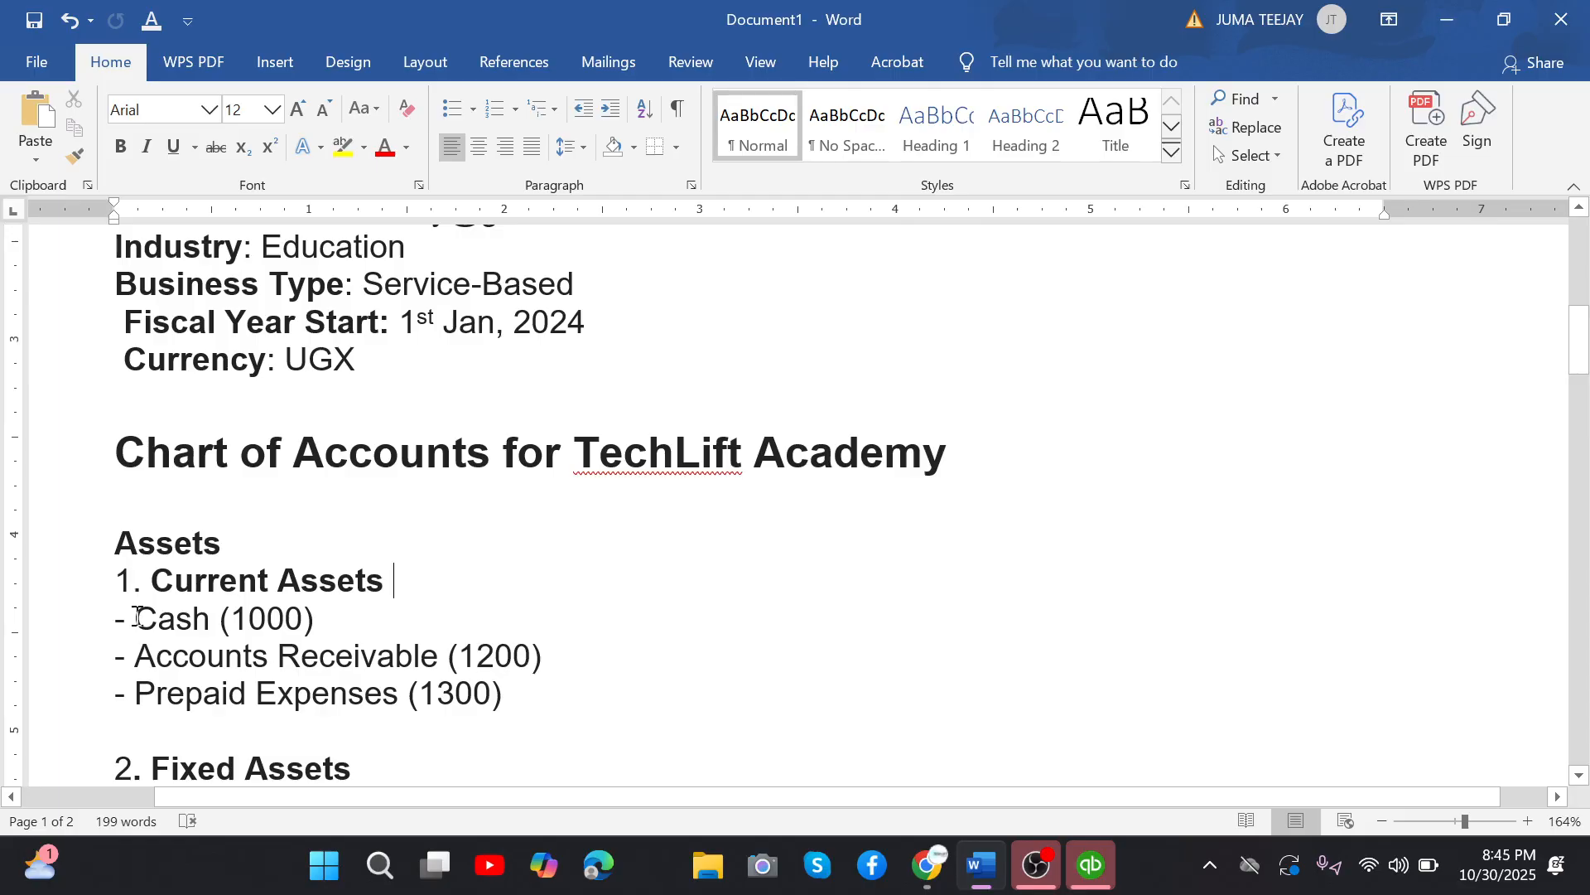
pyautogui.moveTo(137, 659); pyautogui.dragTo(267, 668)
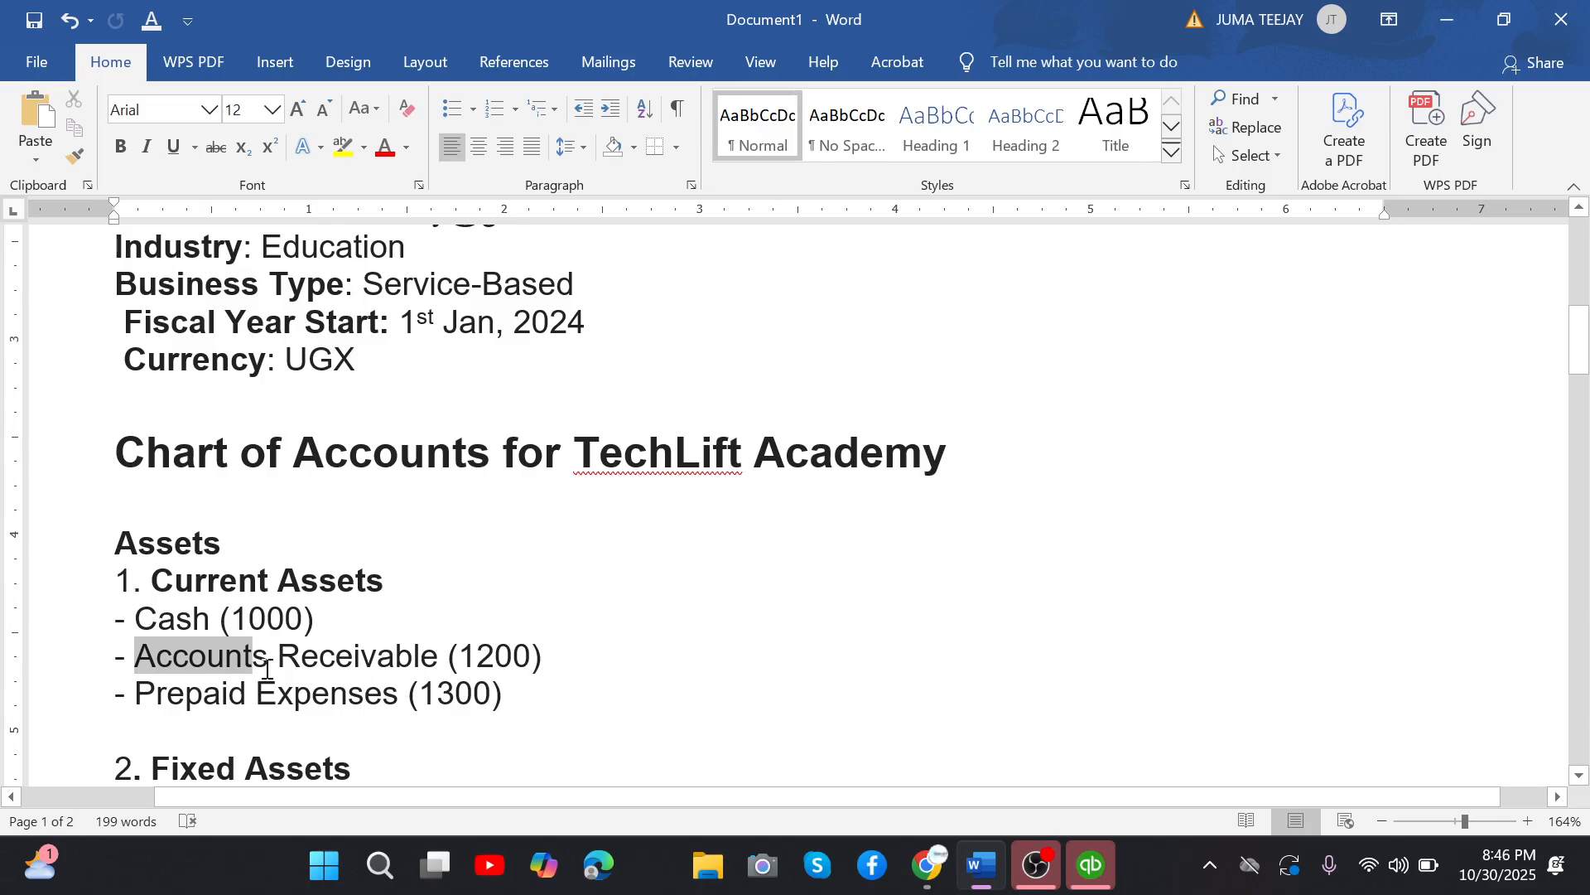
pyautogui.moveTo(136, 694); pyautogui.dragTo(401, 695)
pyautogui.click(395, 703)
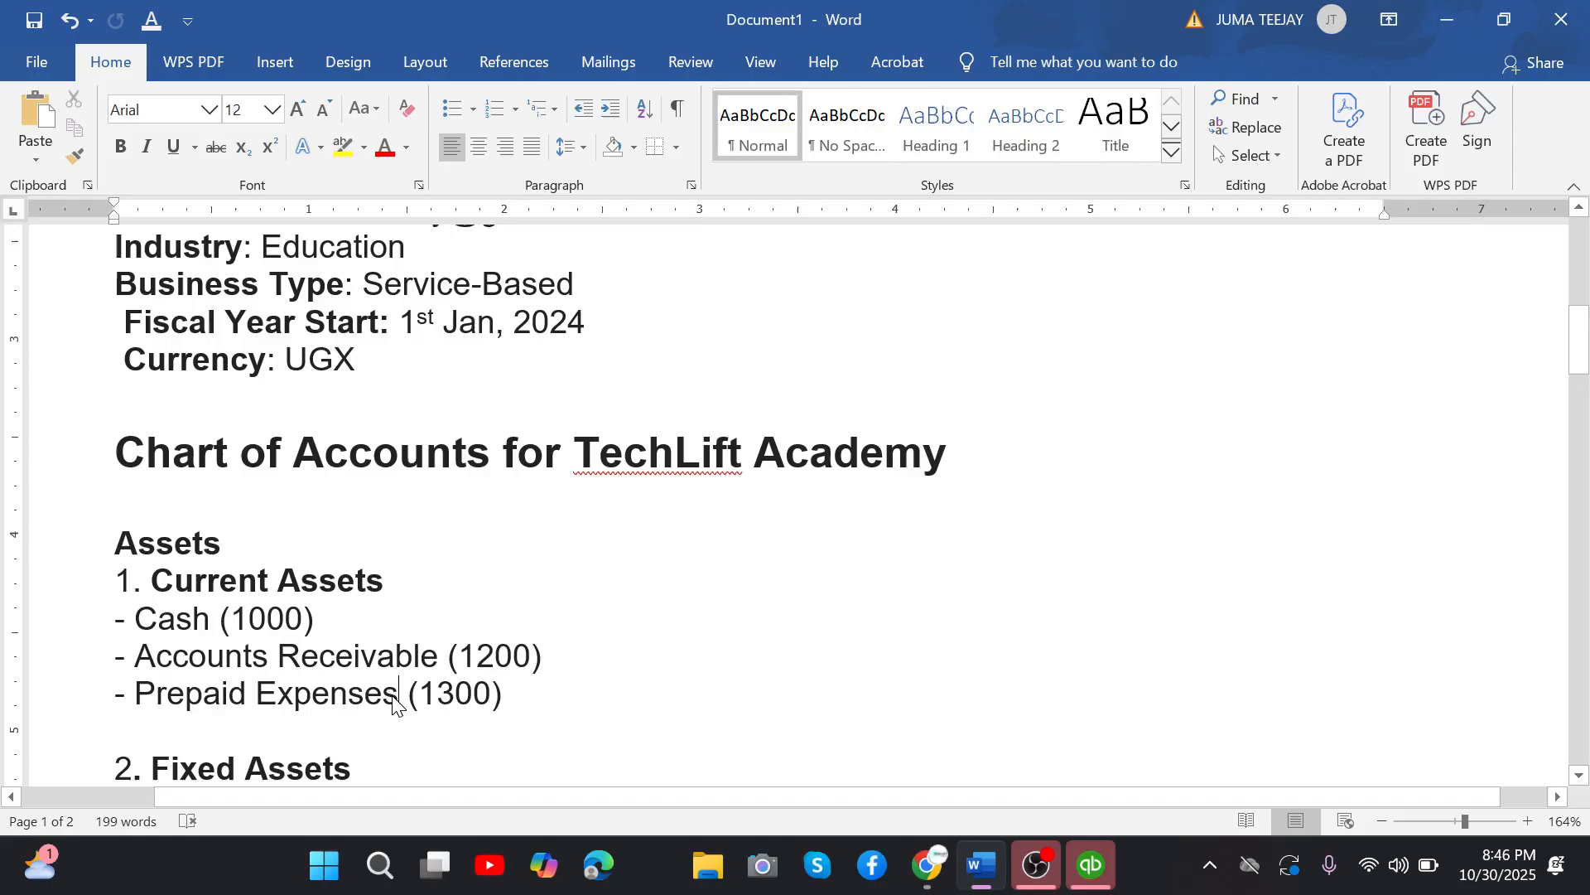
pyautogui.click(507, 695)
pyautogui.press('Down')
pyautogui.press('Down')
pyautogui.write('- Furniture and Fixtures (1500)  - Equipment (1600)  - Software (1700)')
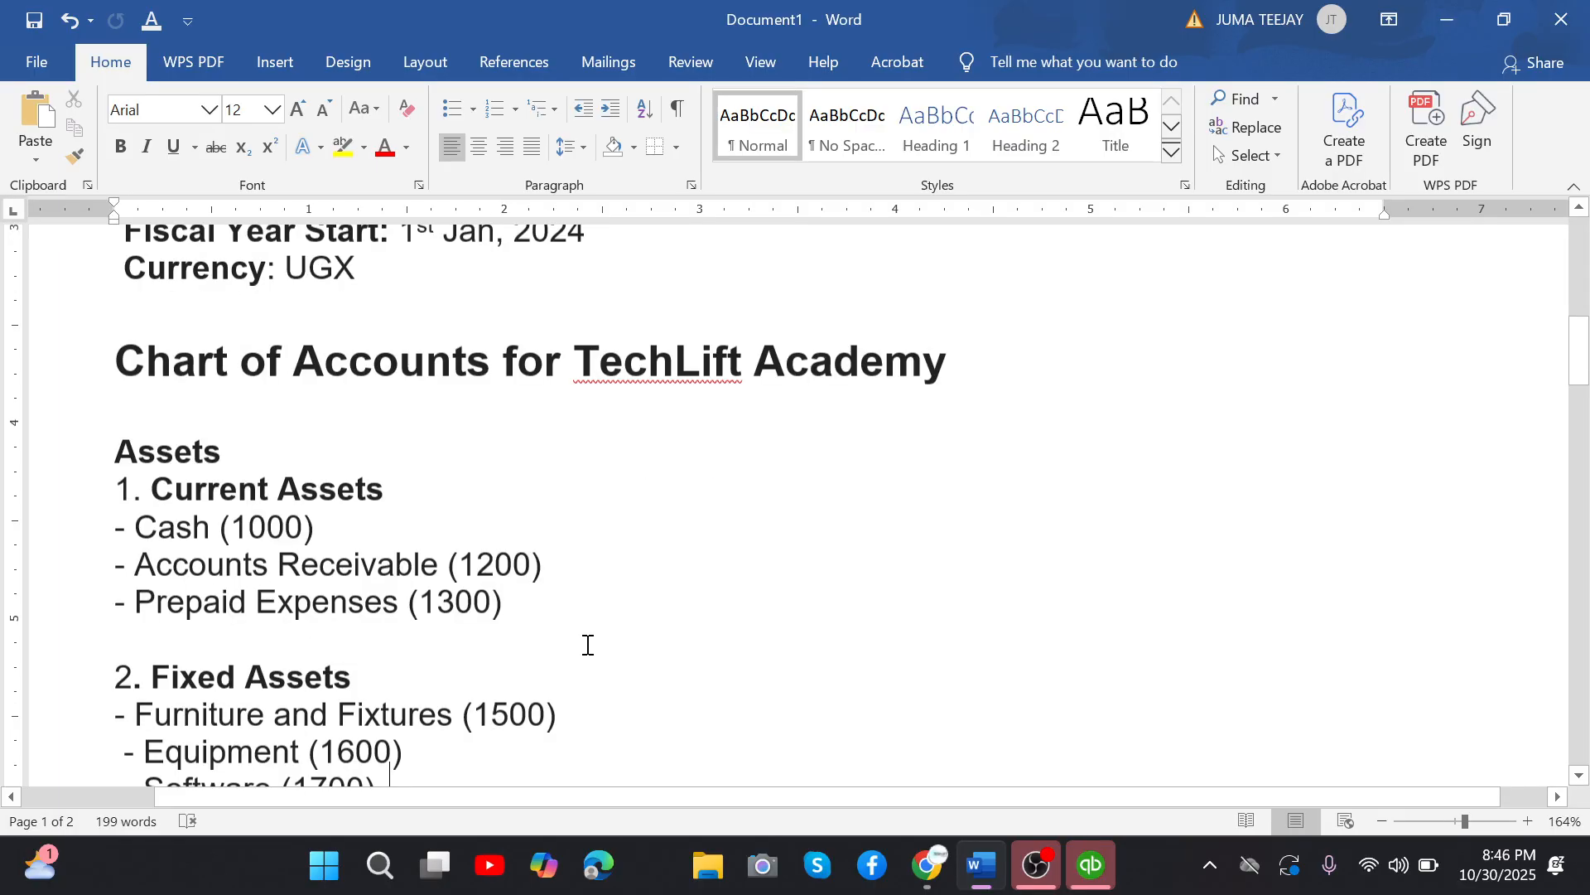
pyautogui.write('- Accumulated Depreciation (1800)  Liabilities')
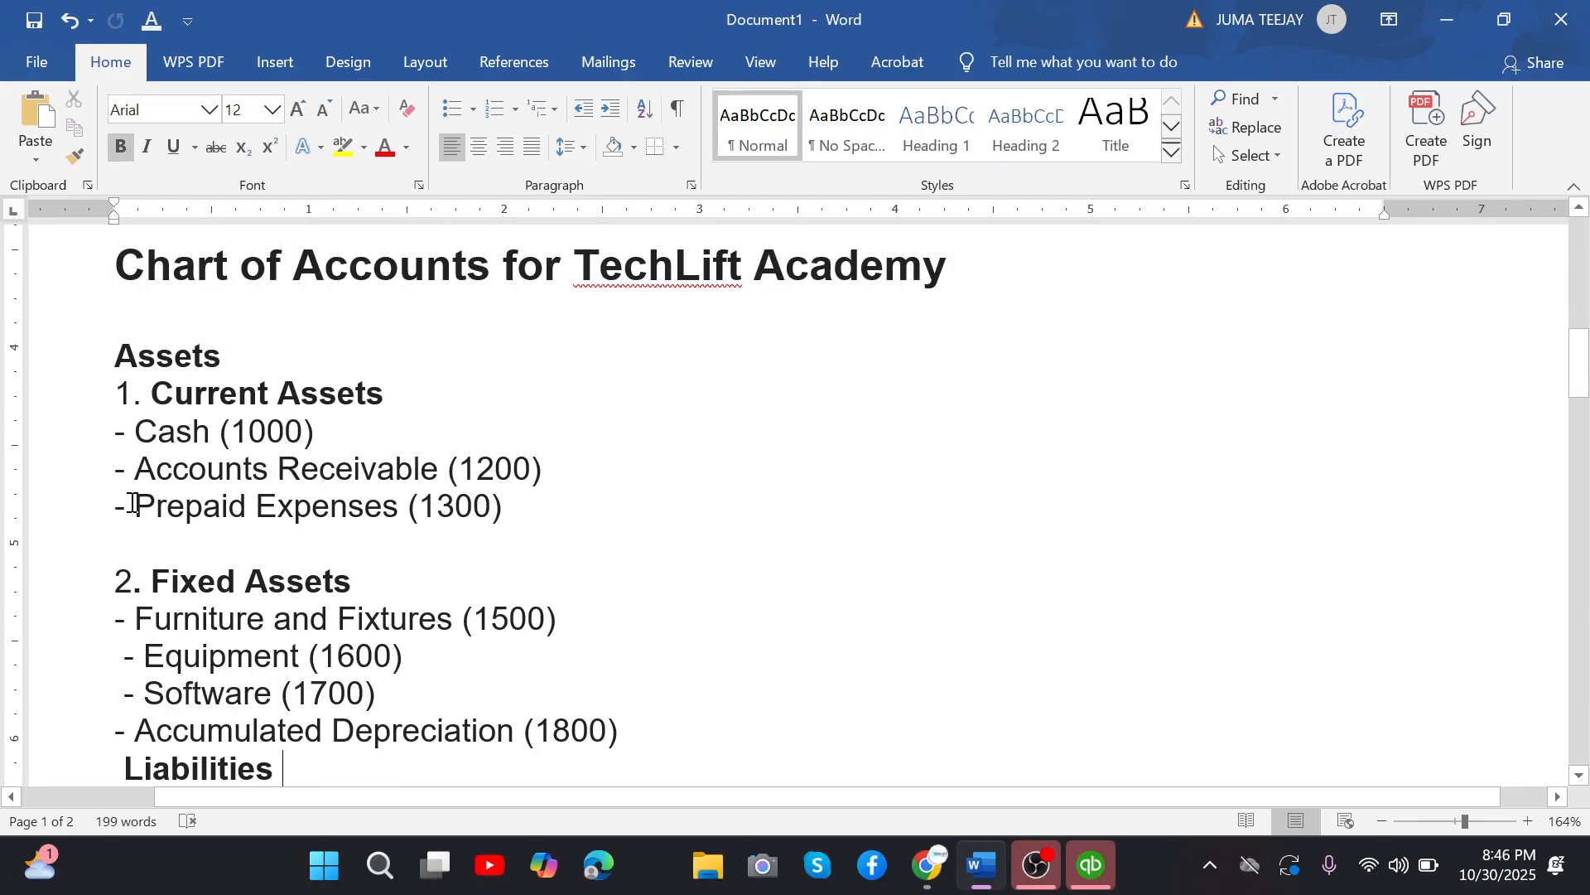
pyautogui.click(133, 505)
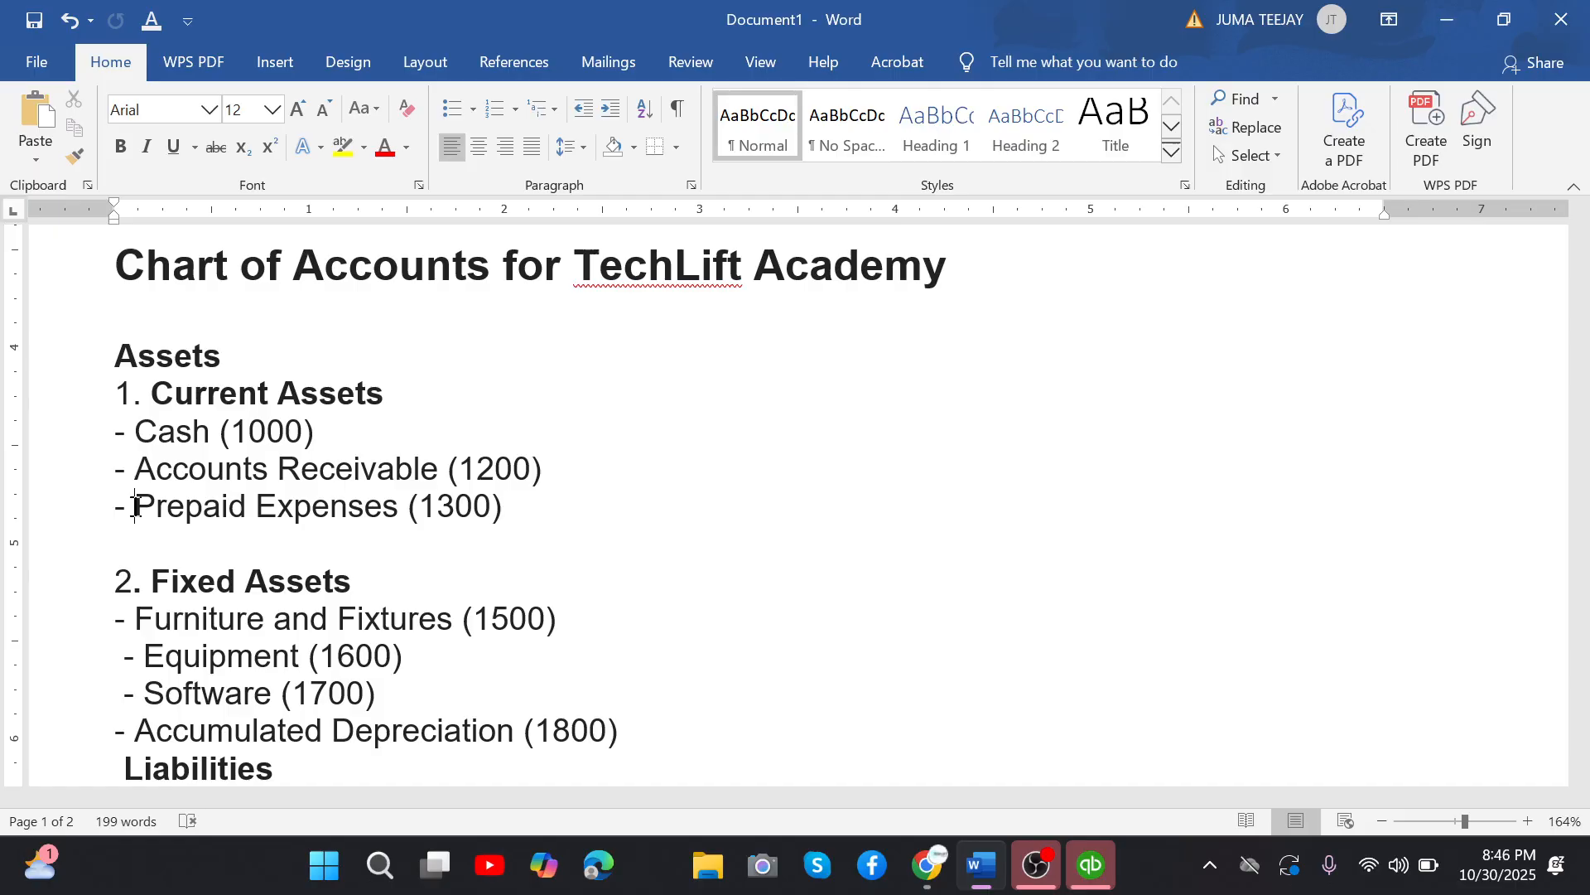
# Examine the Fixed Assets group, from Furniture and Fixtures and Equipment through Software to Accumulated Depreciation.
pyautogui.tripleClick(172, 564)
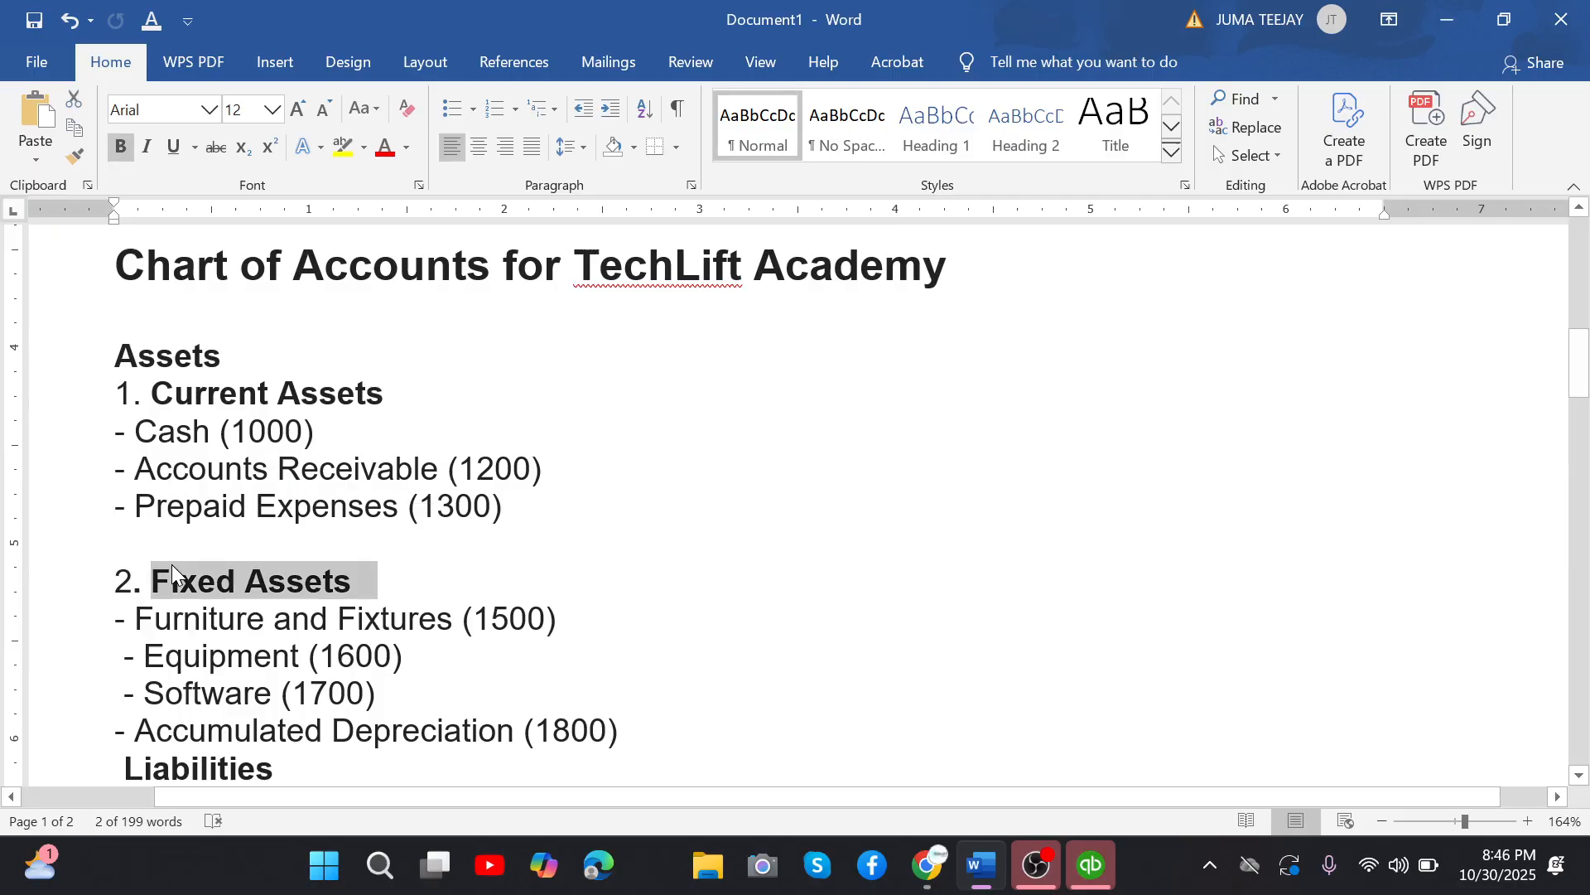
pyautogui.click(171, 564)
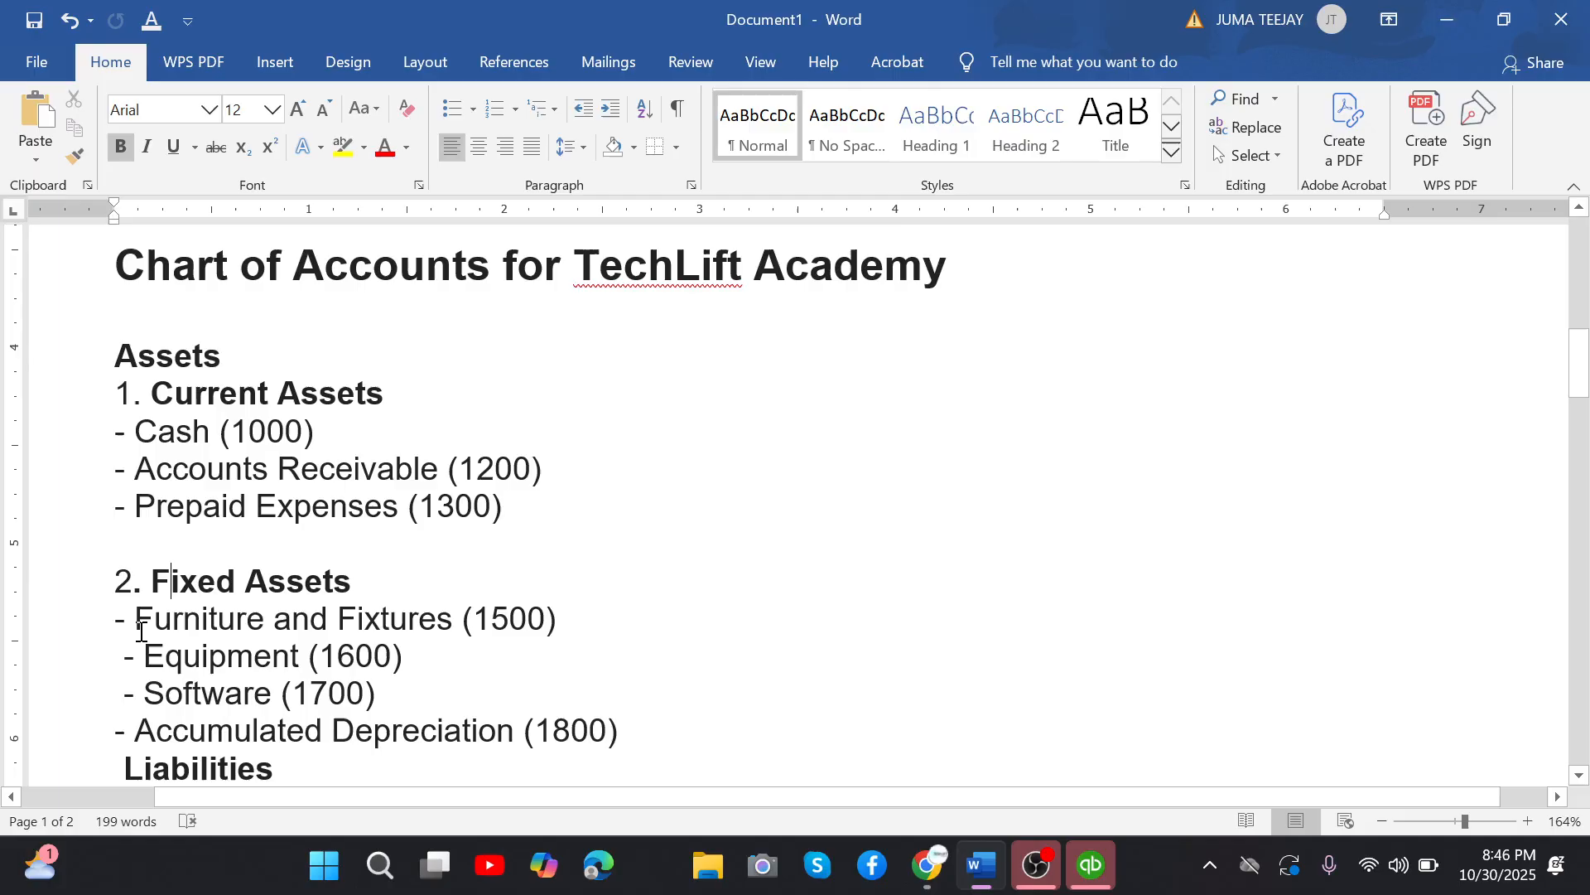
pyautogui.moveTo(135, 622); pyautogui.dragTo(263, 621)
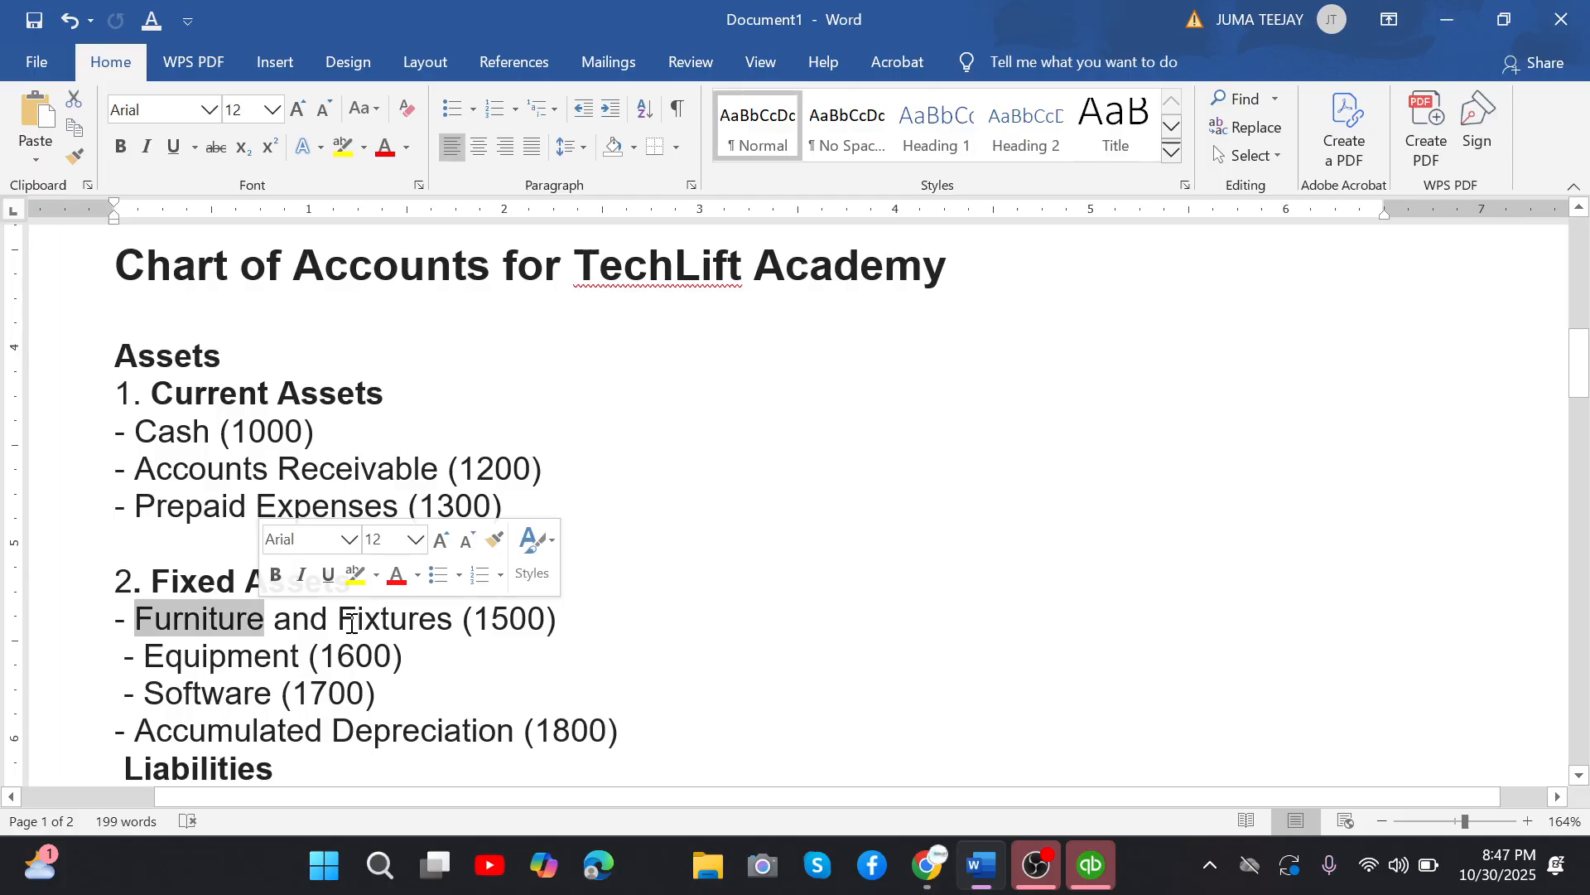
pyautogui.click(433, 631)
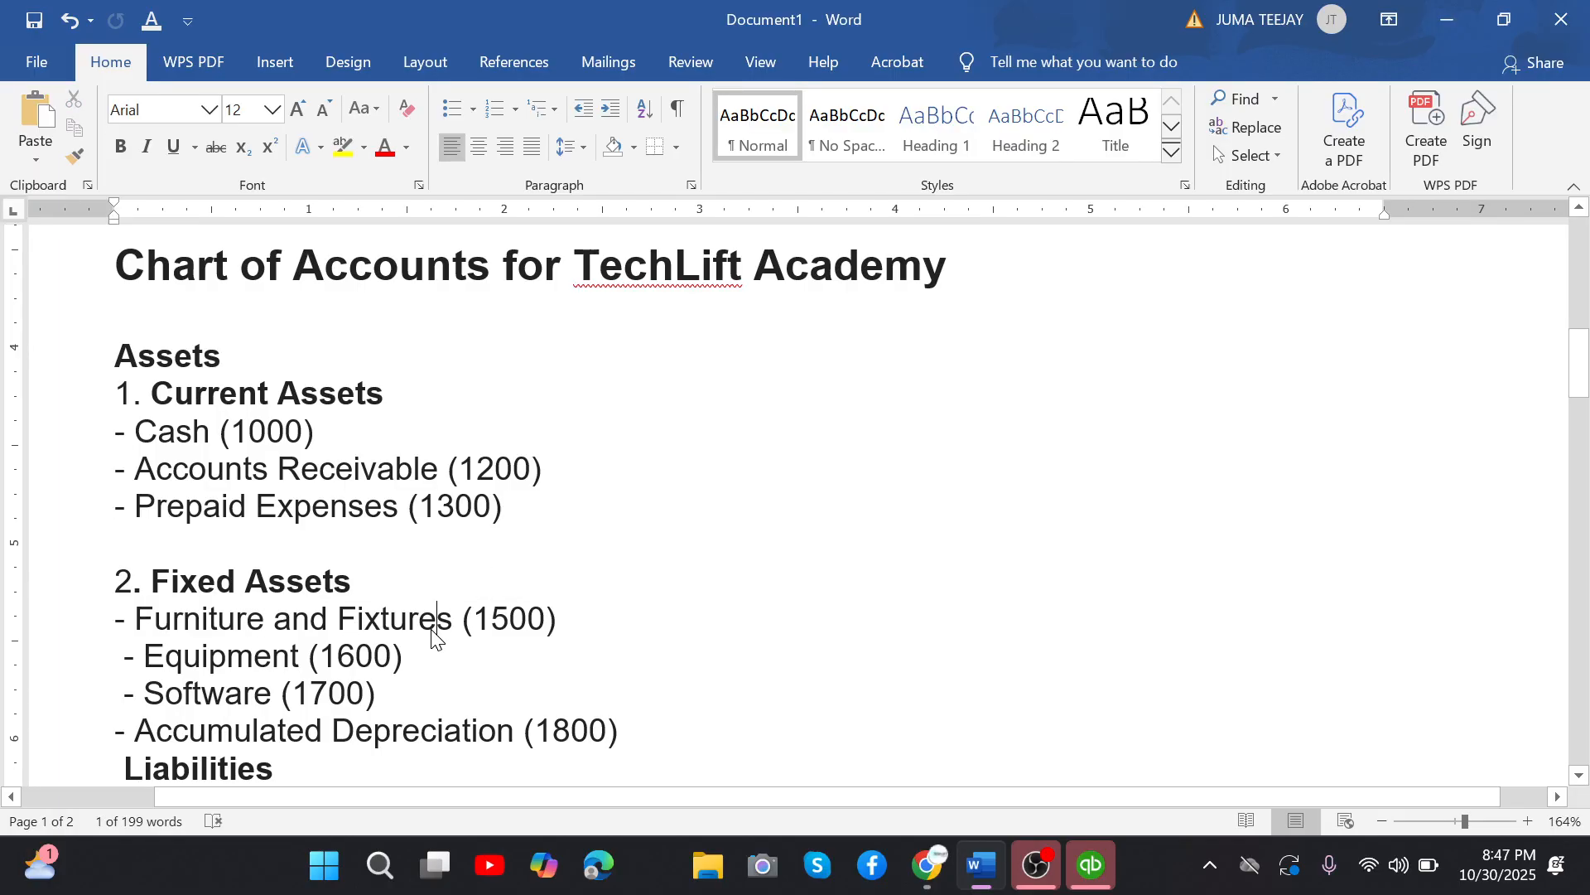
pyautogui.click(461, 622)
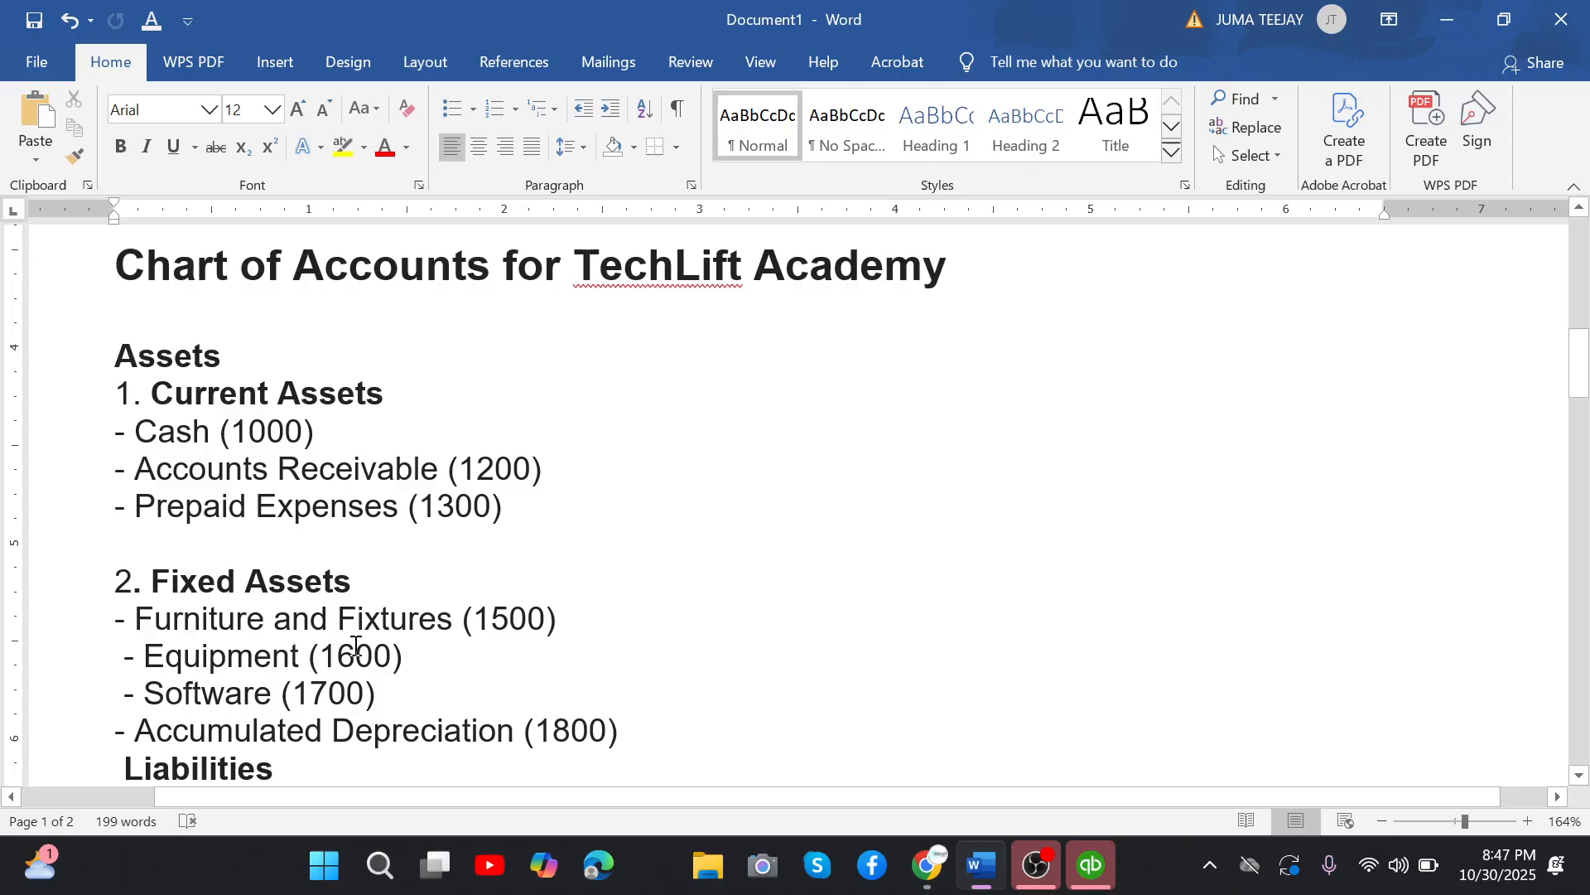
pyautogui.moveTo(125, 656); pyautogui.dragTo(300, 657)
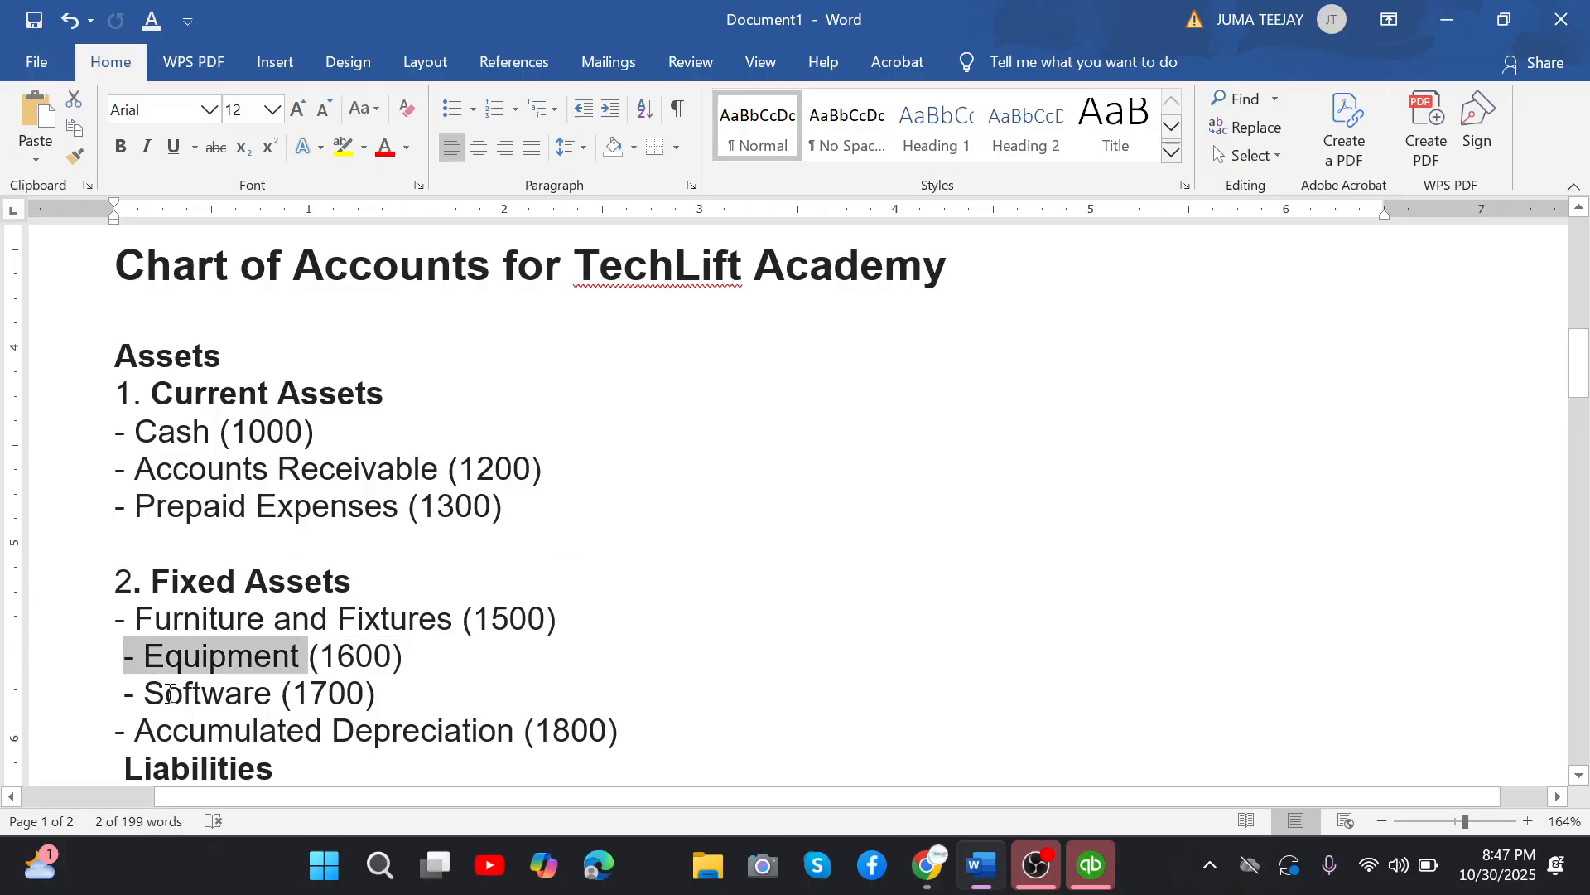
pyautogui.click(143, 731)
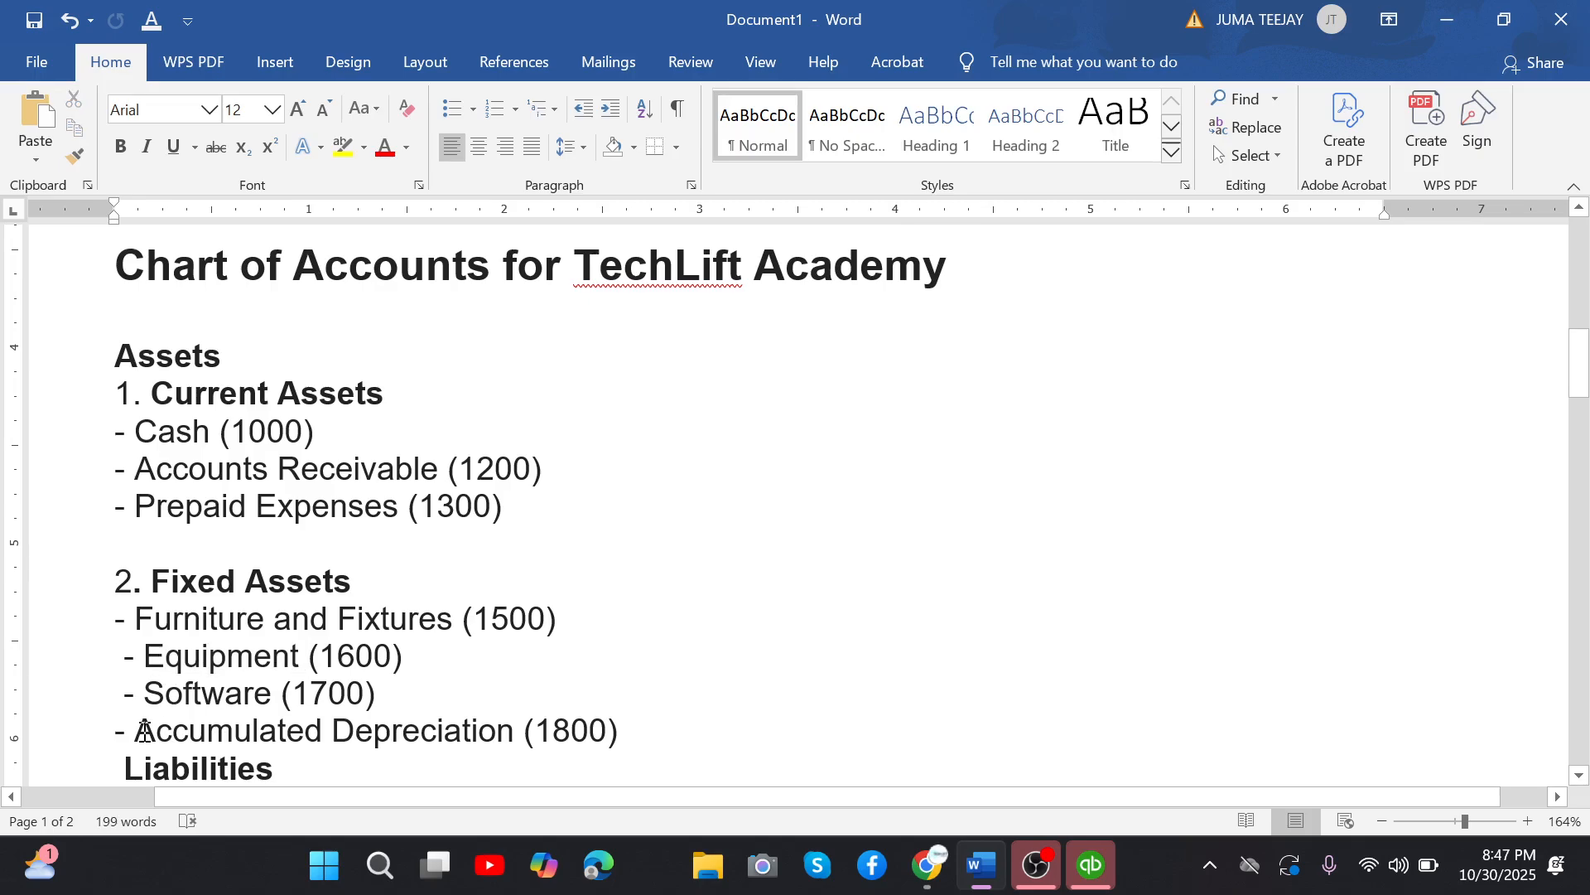
pyautogui.moveTo(144, 731); pyautogui.dragTo(508, 740)
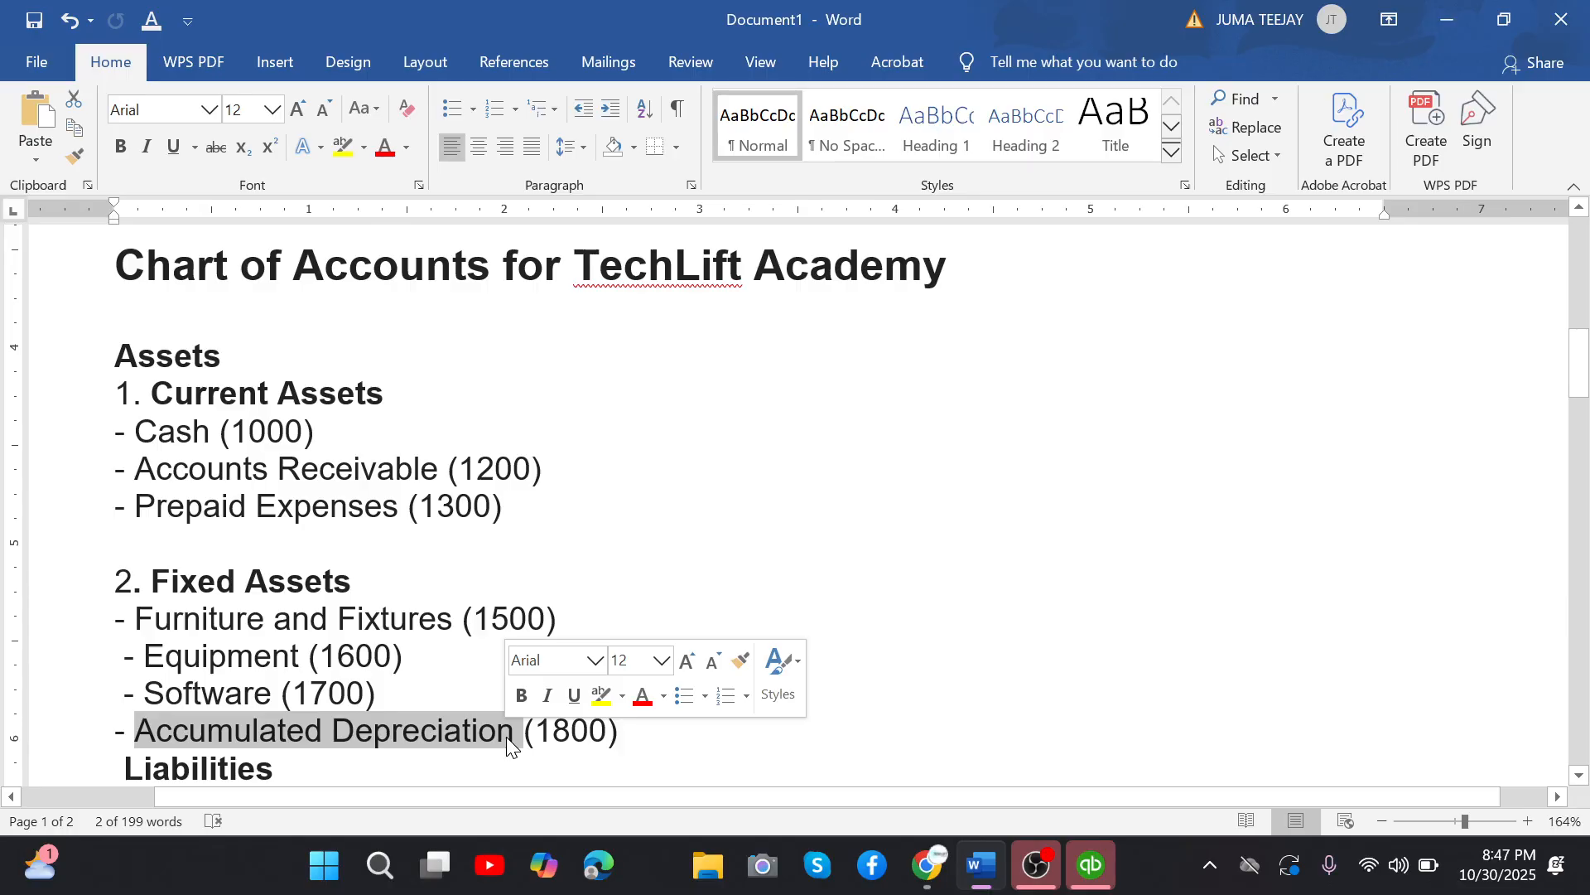
# Go on to the Liabilities section of the chart of accounts and examine its heading.
pyautogui.press('Down')
pyautogui.press('Down')
pyautogui.press('Down')
pyautogui.press('Down')
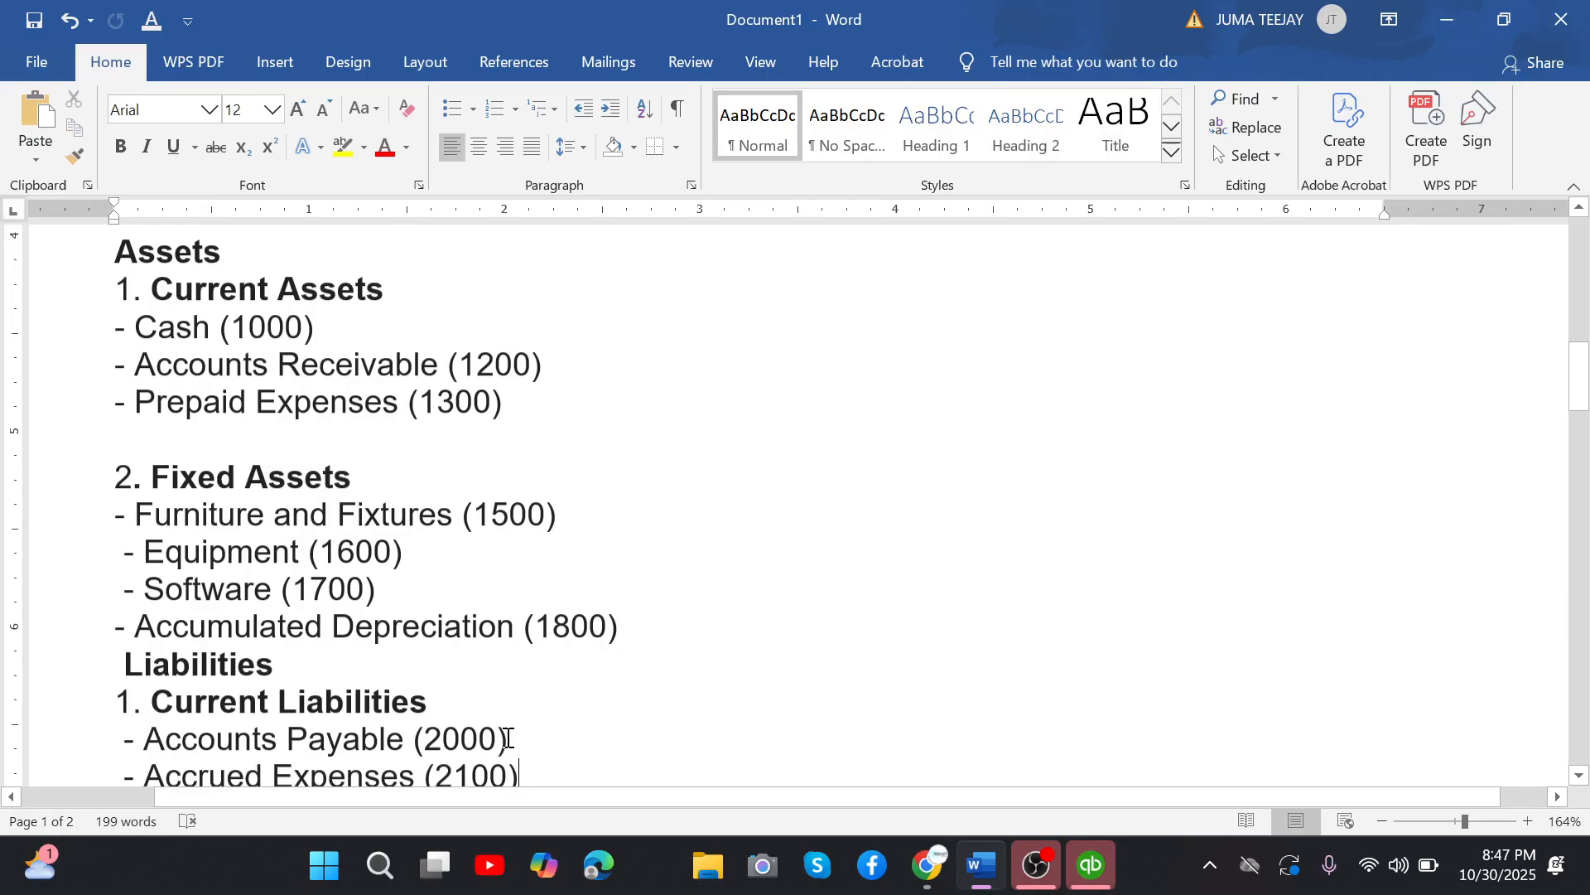
pyautogui.press('Down')
pyautogui.press('Down')
pyautogui.press('Down')
pyautogui.press('Down')
pyautogui.press('Down')
pyautogui.press('Down')
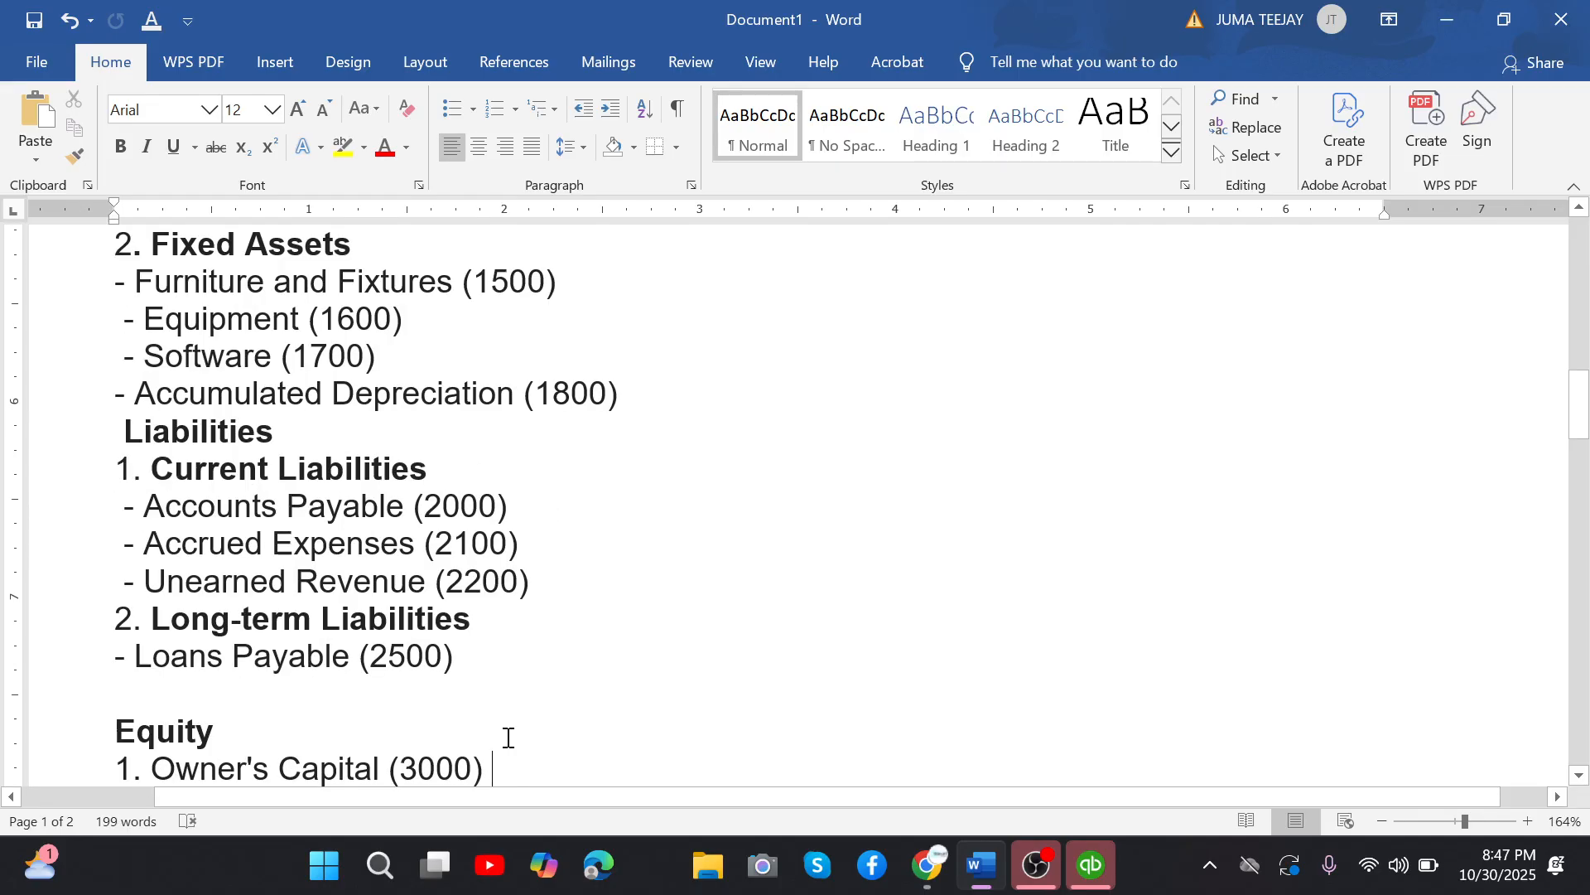
pyautogui.moveTo(114, 427); pyautogui.dragTo(291, 427)
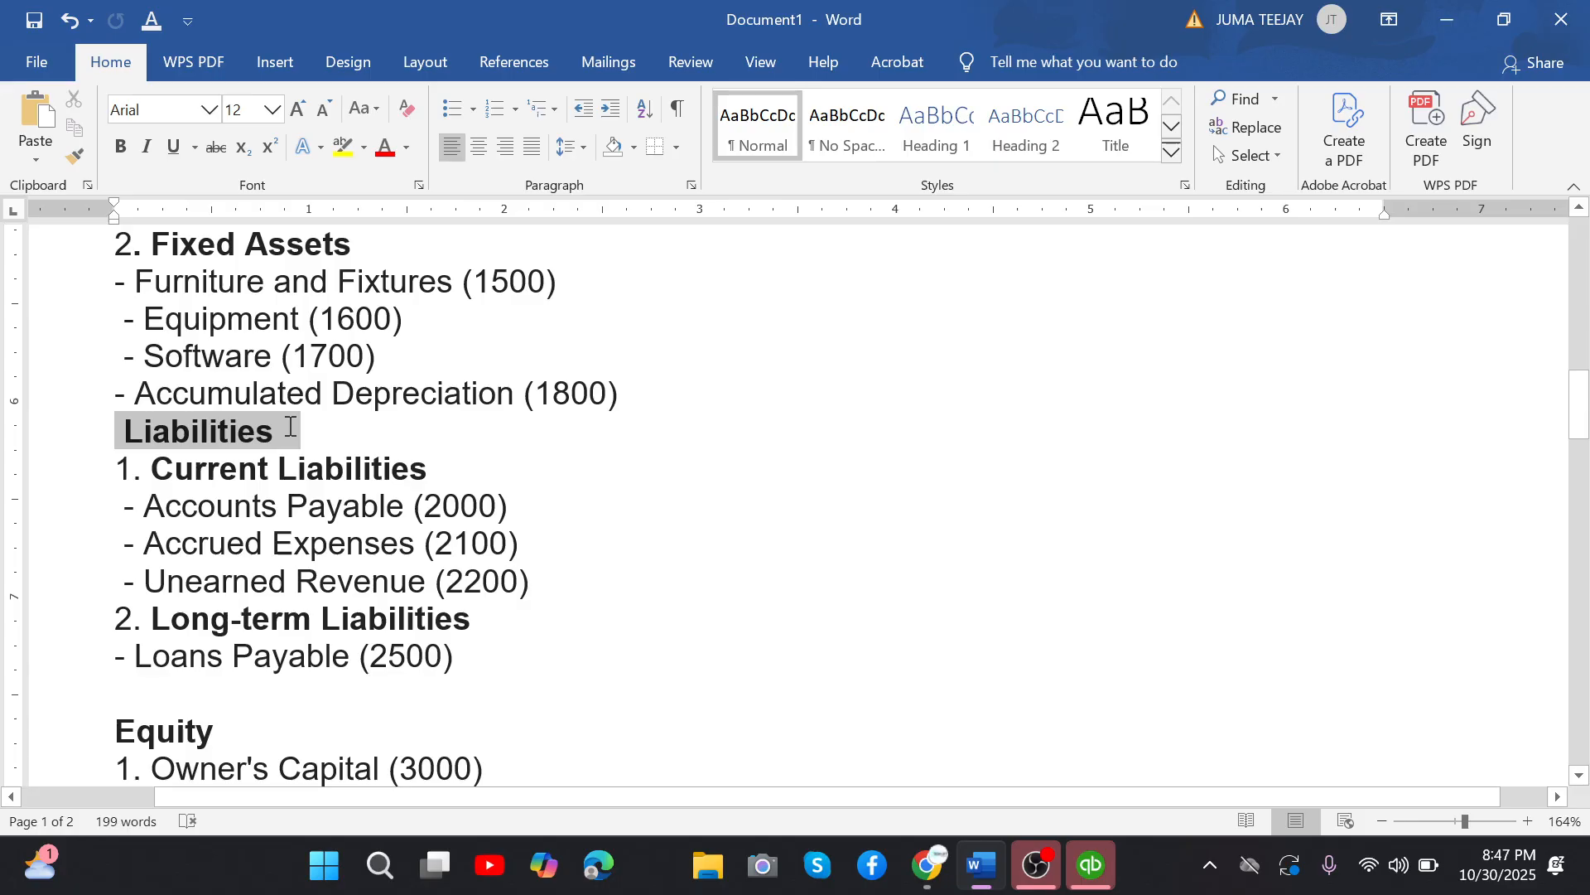
pyautogui.moveTo(291, 426); pyautogui.dragTo(293, 426)
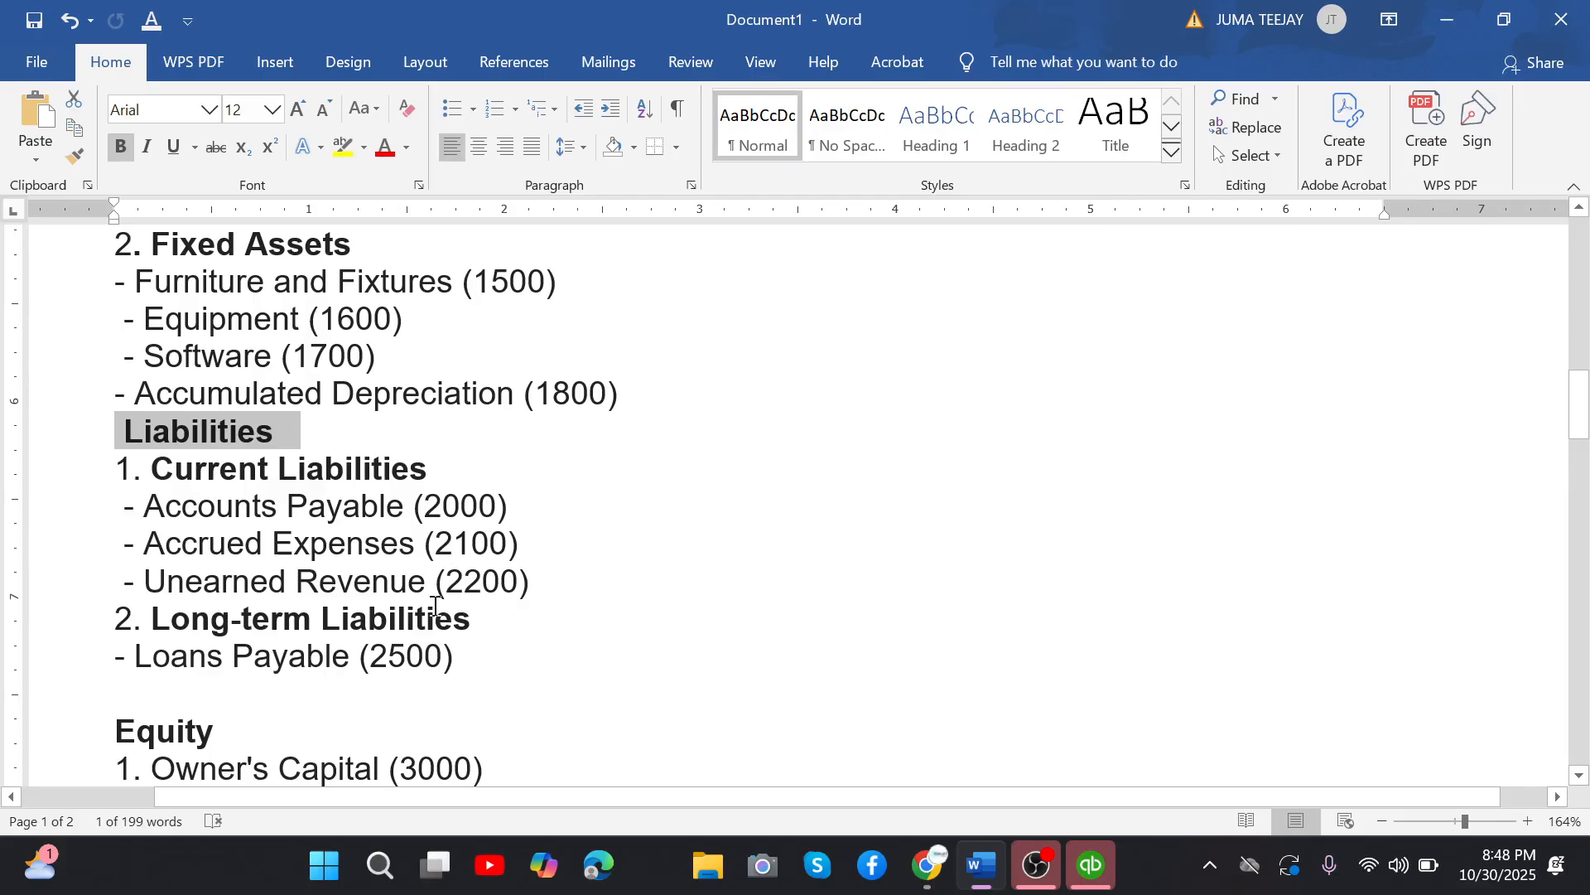
# Examine the Long-term Liabilities group and the Accrued Expenses and Unearned Revenue accounts under Current Liabilities.
pyautogui.moveTo(434, 617); pyautogui.dragTo(153, 618)
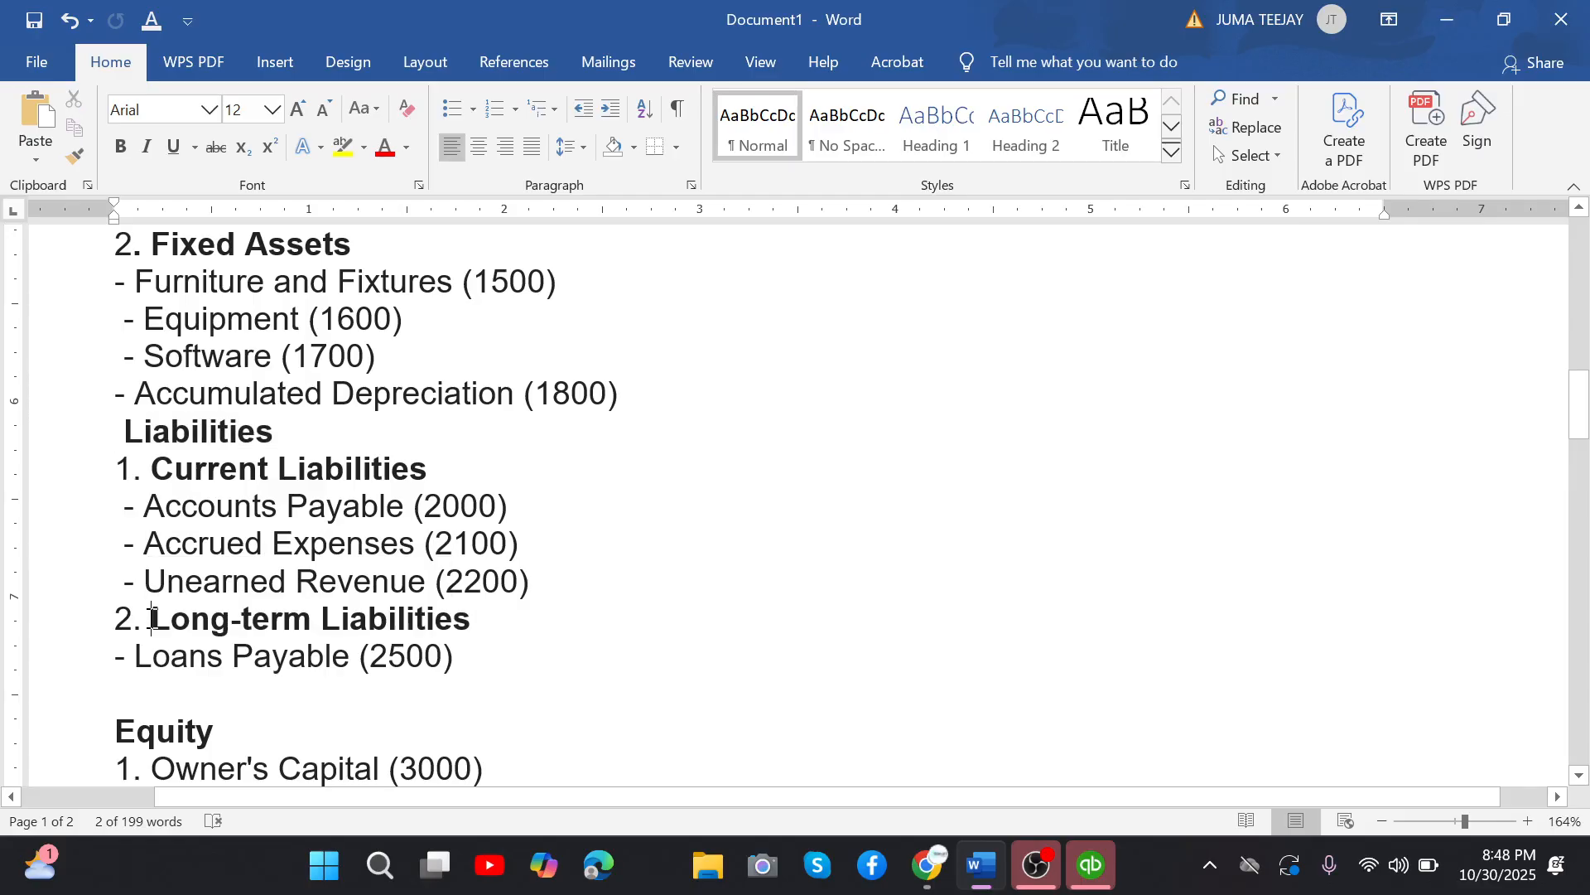
pyautogui.click(413, 641)
pyautogui.moveTo(412, 621); pyautogui.dragTo(313, 626)
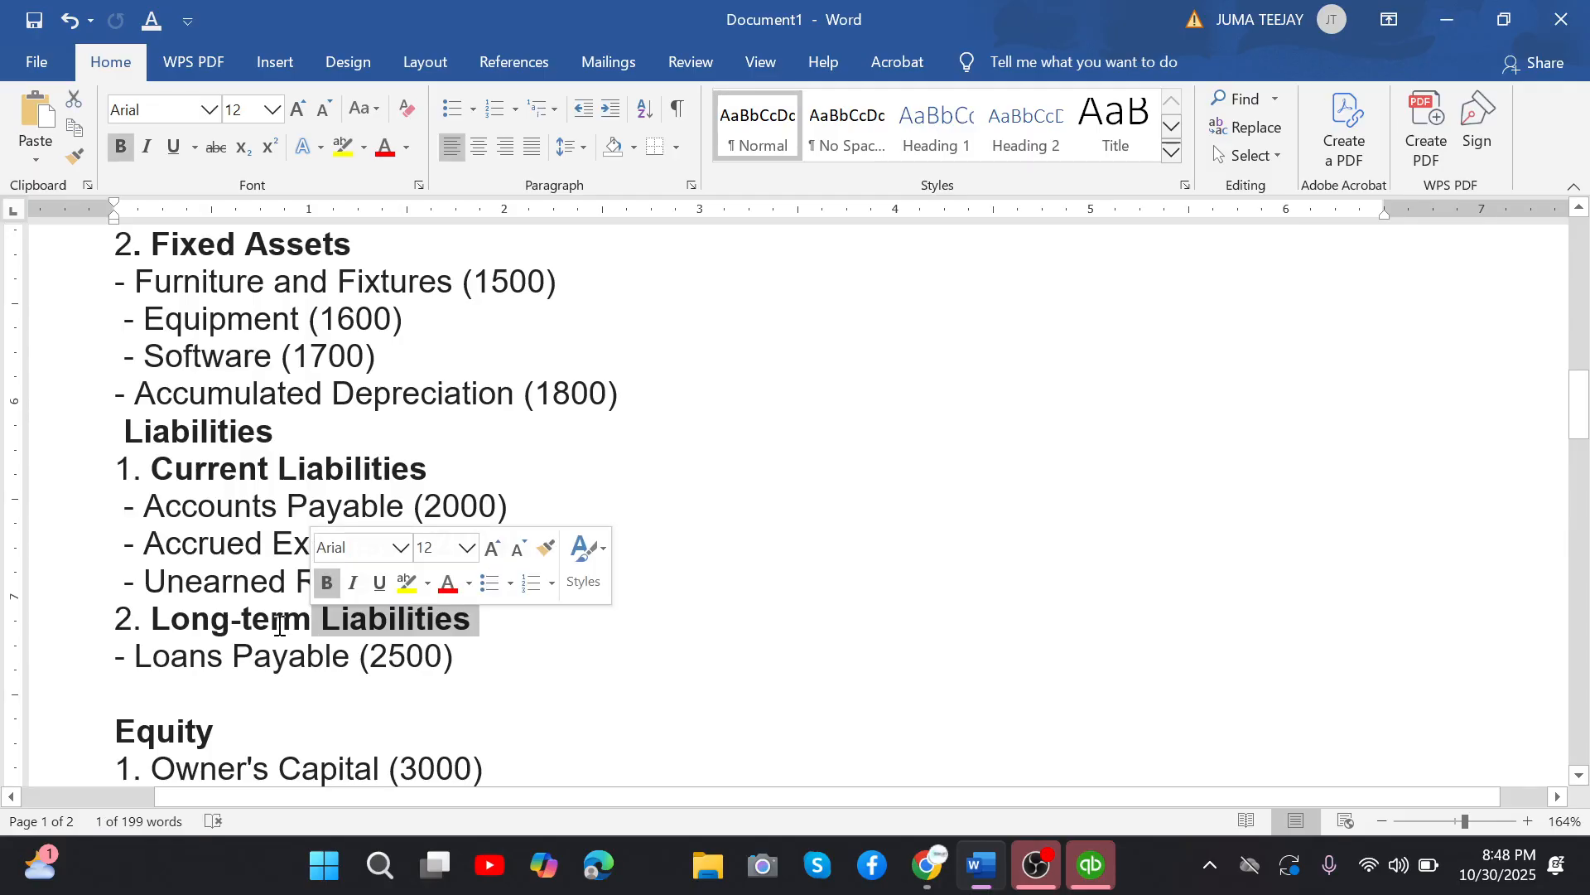
pyautogui.moveTo(154, 619); pyautogui.dragTo(357, 614)
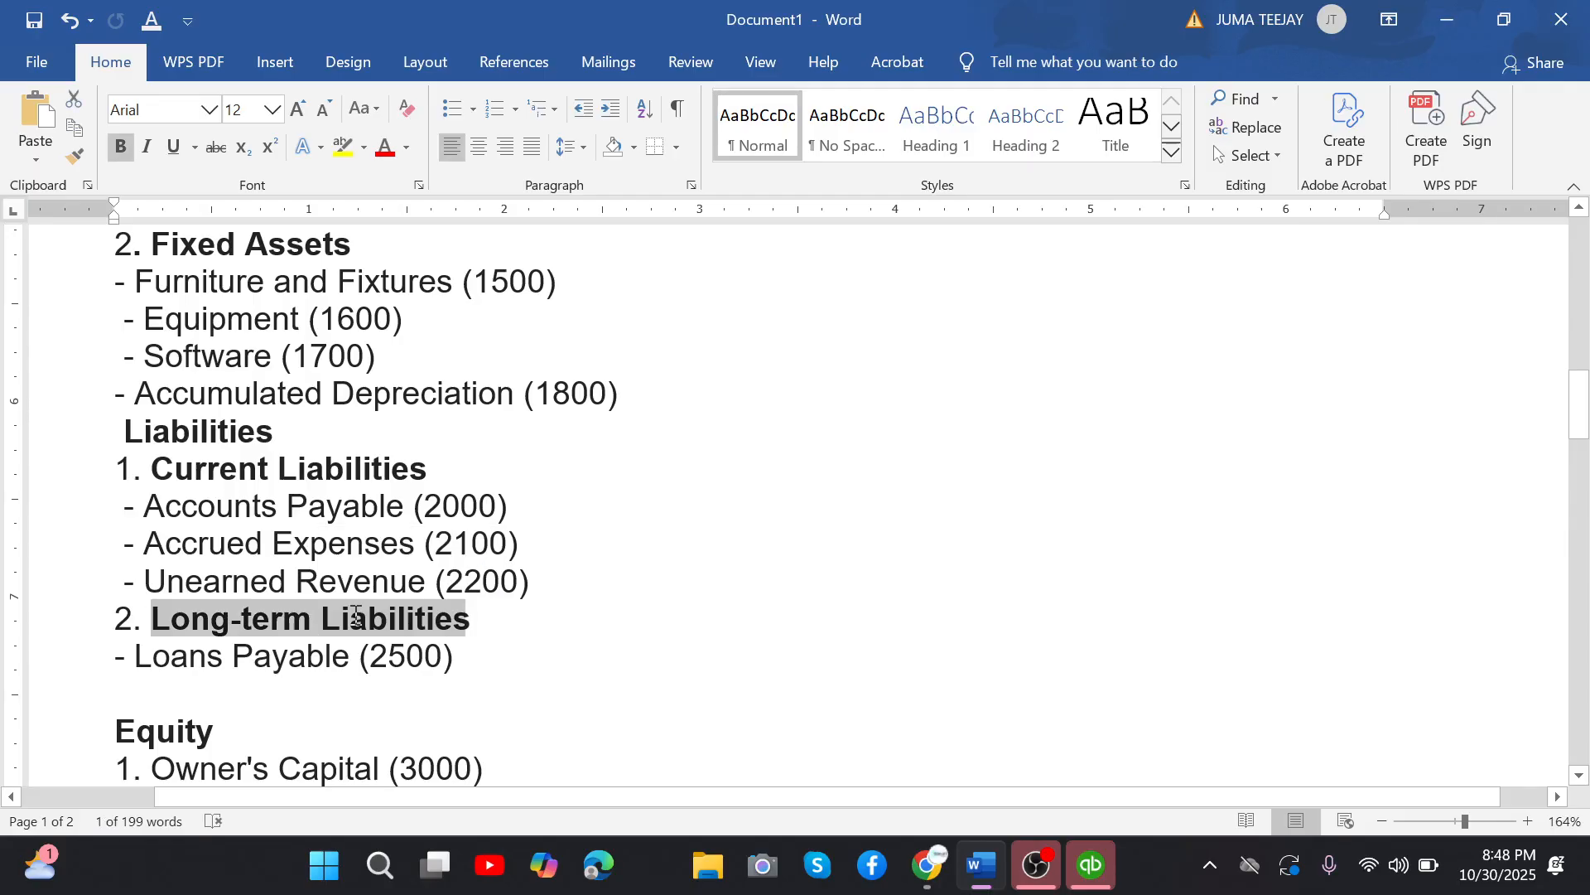
pyautogui.click(489, 620)
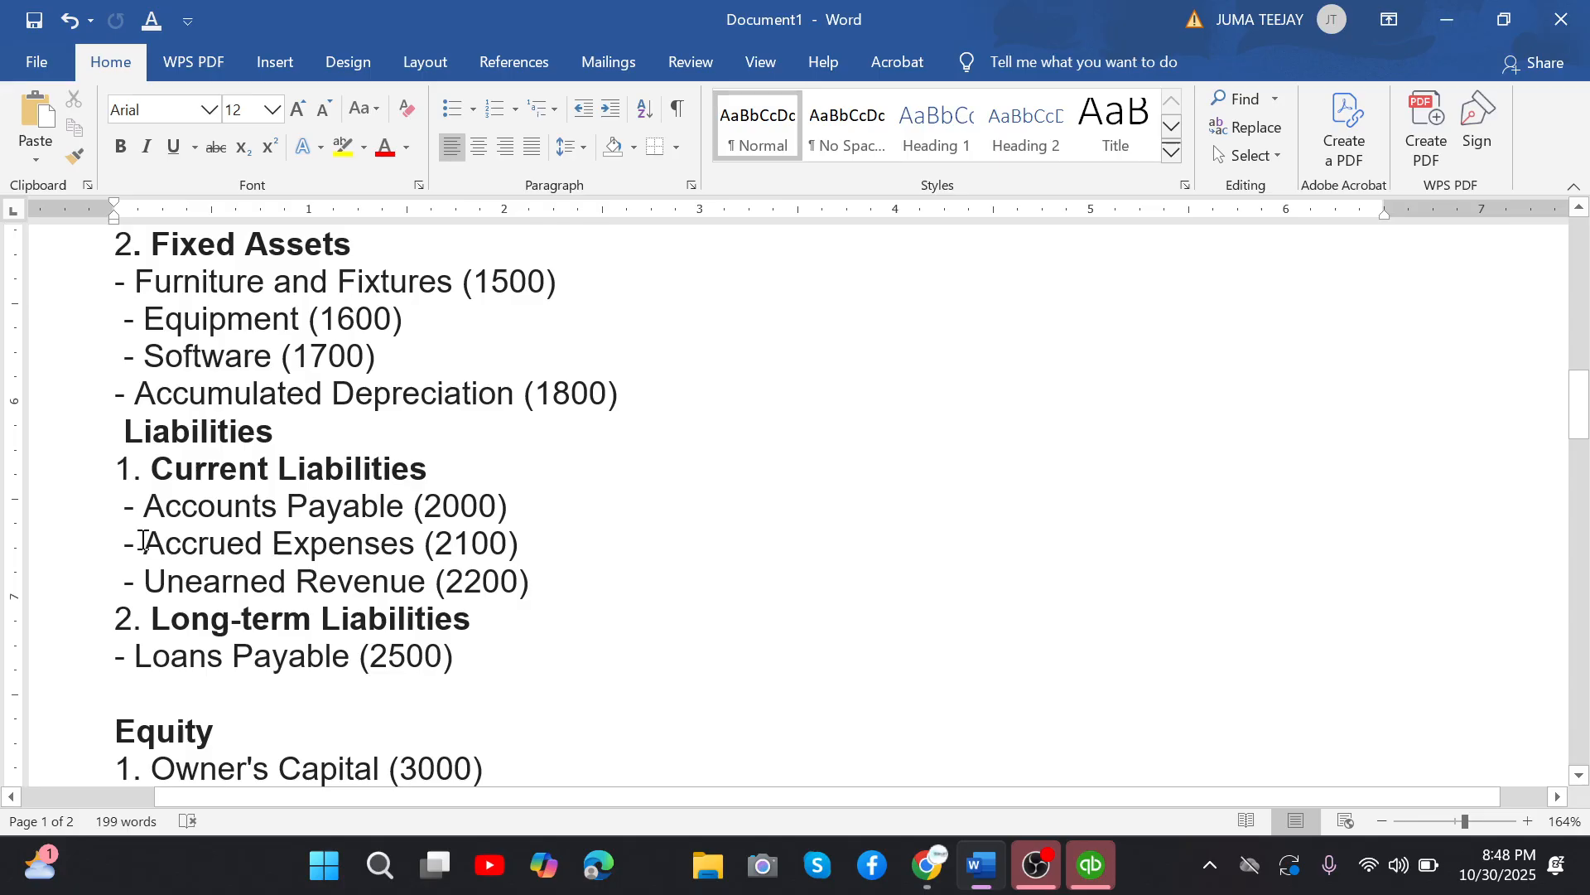
pyautogui.moveTo(142, 540); pyautogui.dragTo(528, 540)
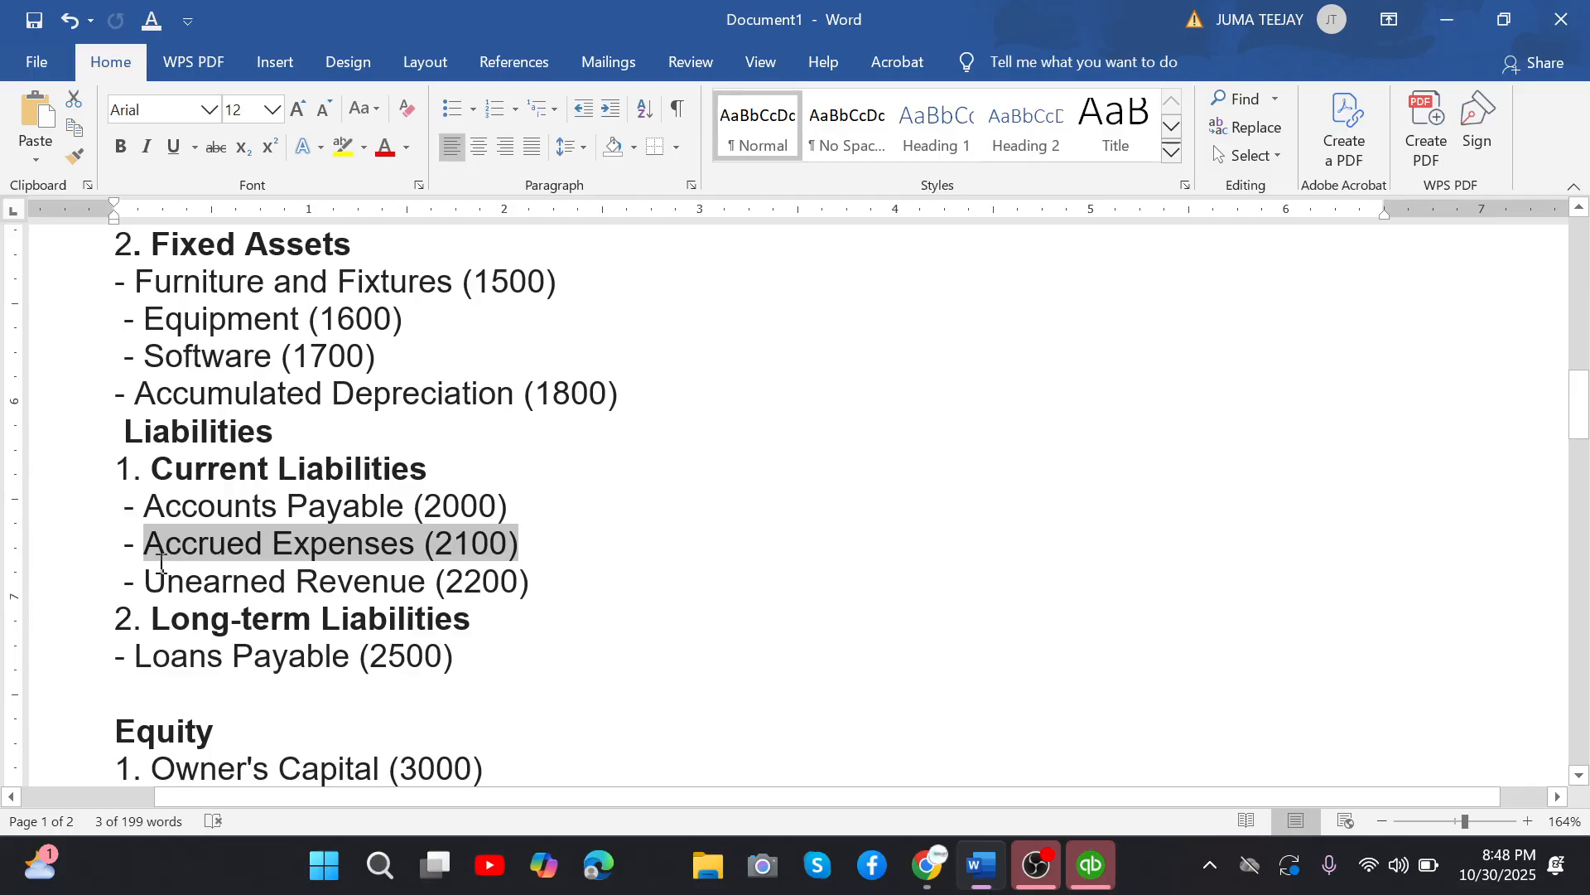
pyautogui.moveTo(161, 564); pyautogui.dragTo(543, 574)
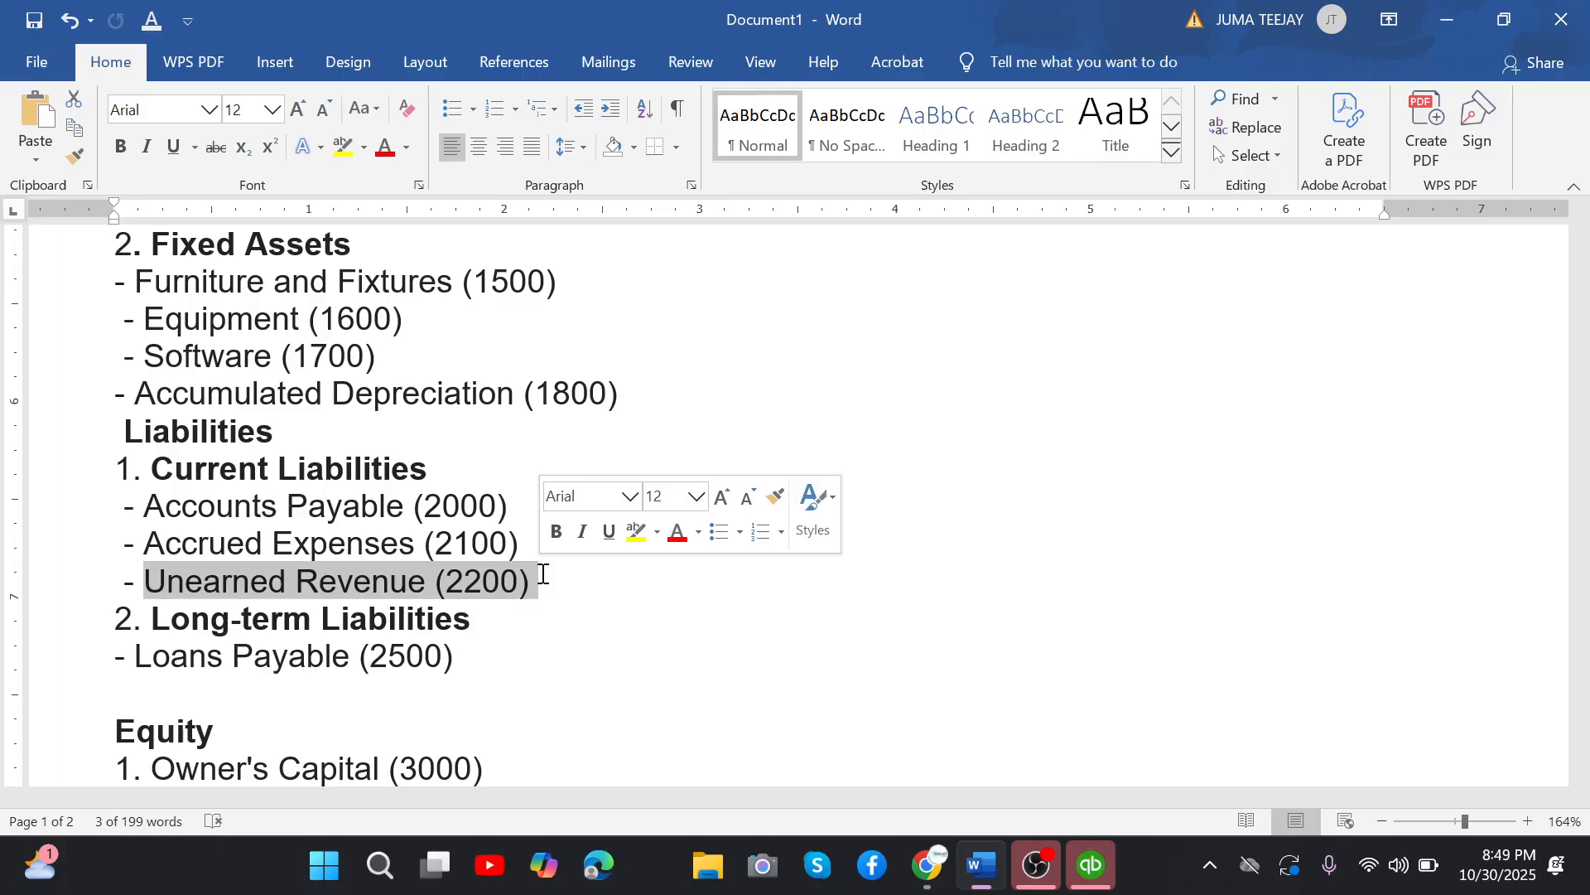
pyautogui.moveTo(540, 574); pyautogui.dragTo(377, 596)
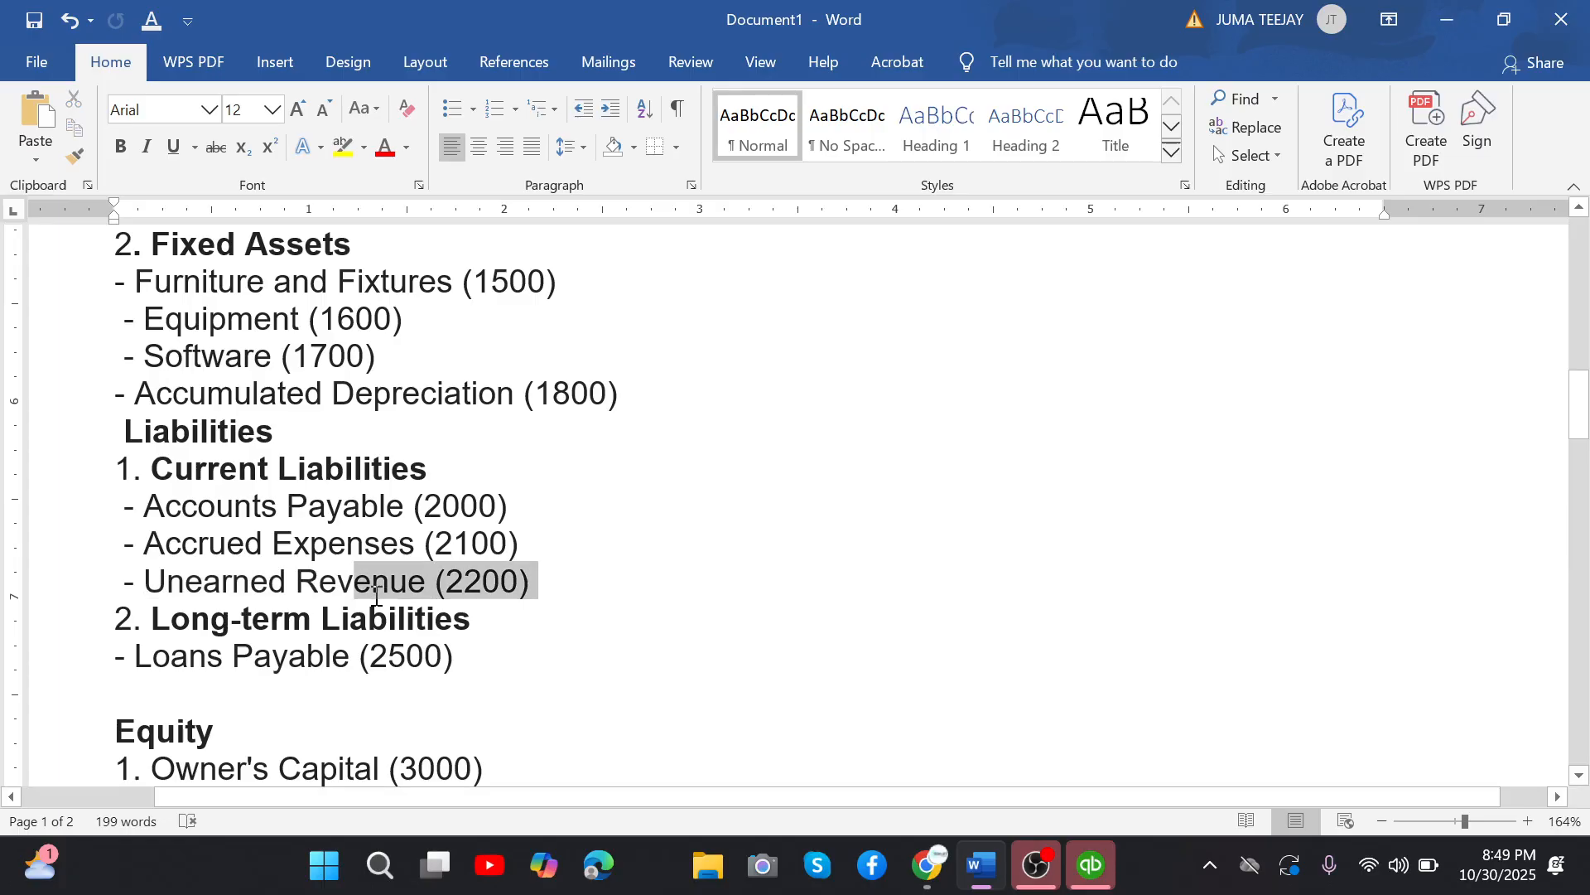
# Go on from the Current Liabilities heading past Long-term Liabilities to the Equity section of the chart of accounts.
pyautogui.click(177, 472)
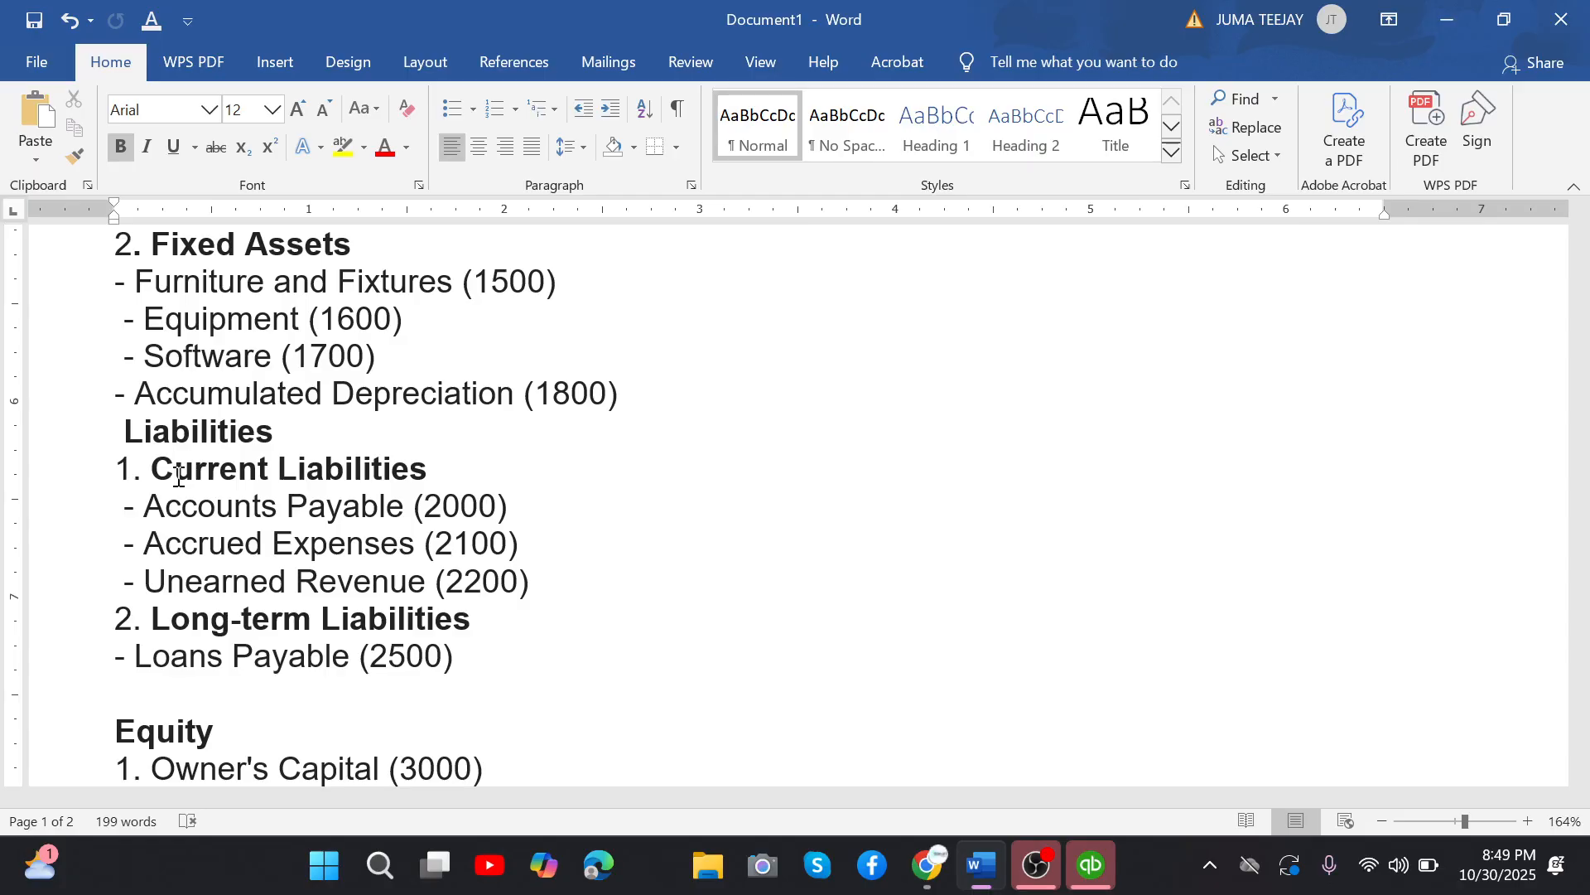
pyautogui.press('Down')
pyautogui.press('Down')
pyautogui.press('Down')
pyautogui.press('Down')
pyautogui.press('Down')
pyautogui.press('Down')
pyautogui.press('Down')
pyautogui.press('Down')
pyautogui.press('Down')
pyautogui.press('Down')
pyautogui.press('Down')
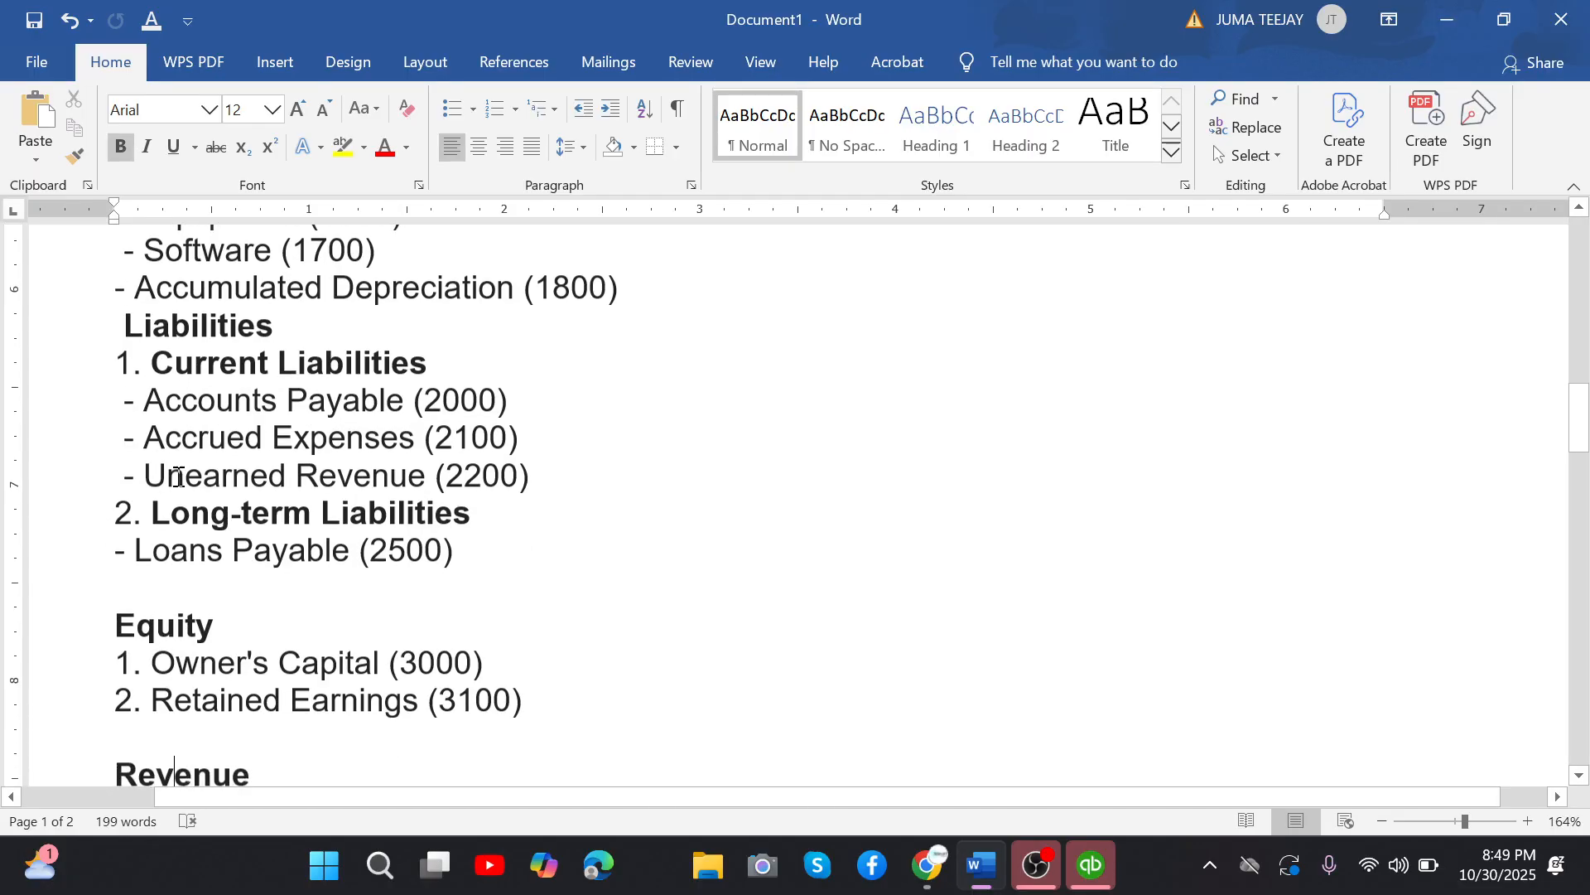
pyautogui.press('Down')
pyautogui.press('Down')
pyautogui.press('Down')
pyautogui.press('Down')
pyautogui.press('Down')
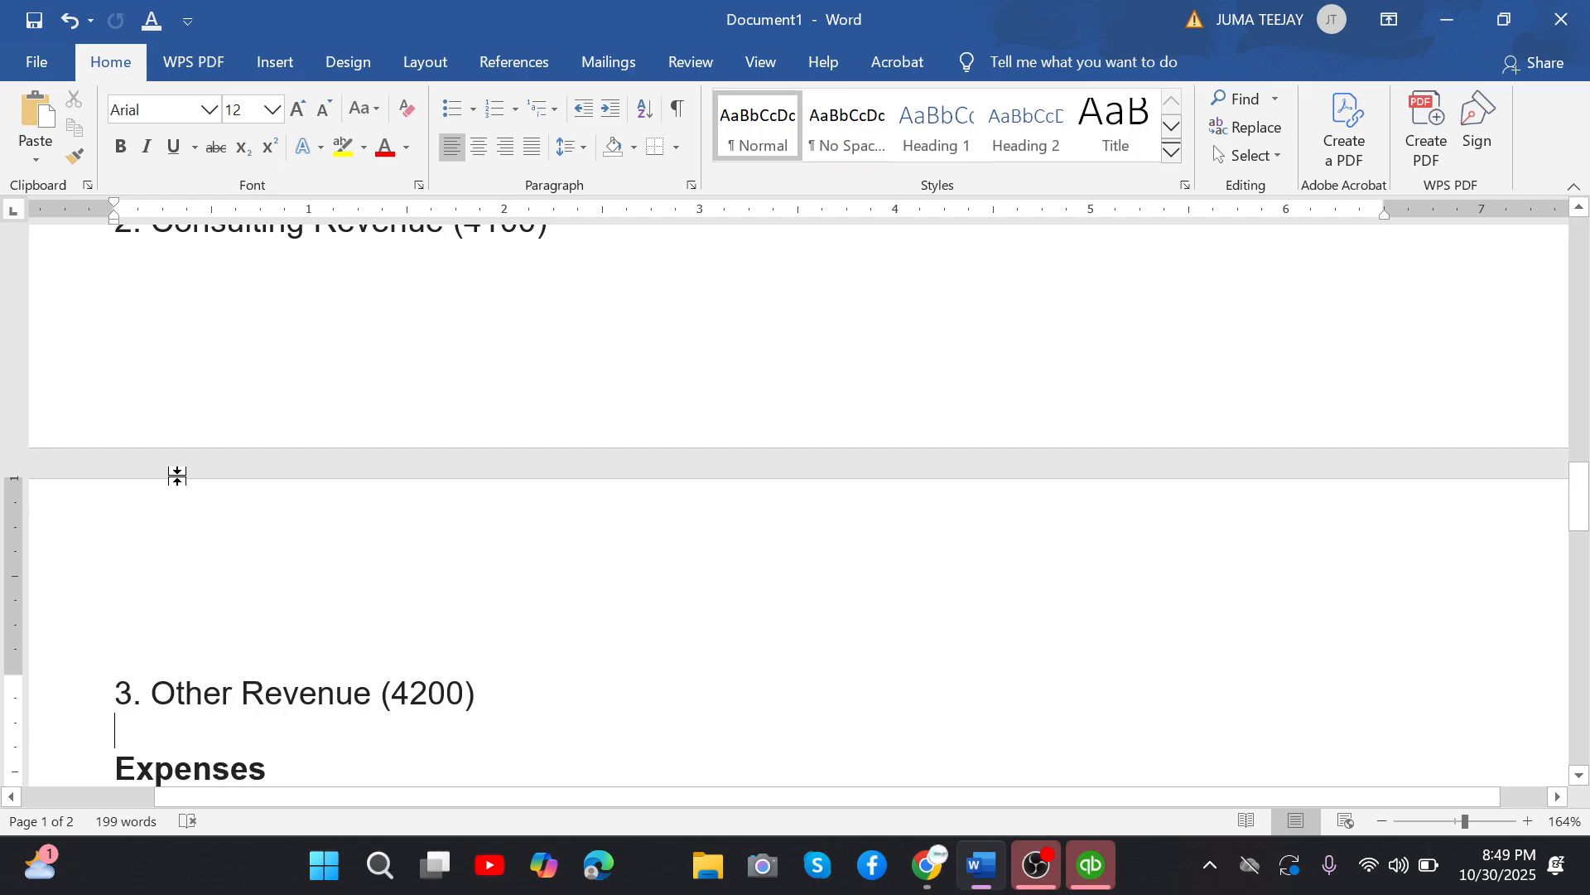
pyautogui.press('Up')
pyautogui.press('Up')
pyautogui.press('Up')
pyautogui.press('Up')
pyautogui.press('Up')
pyautogui.press('Up')
pyautogui.press('Up')
pyautogui.press('Up')
pyautogui.press('Up')
pyautogui.press('Up')
pyautogui.press('Up')
pyautogui.press('Up')
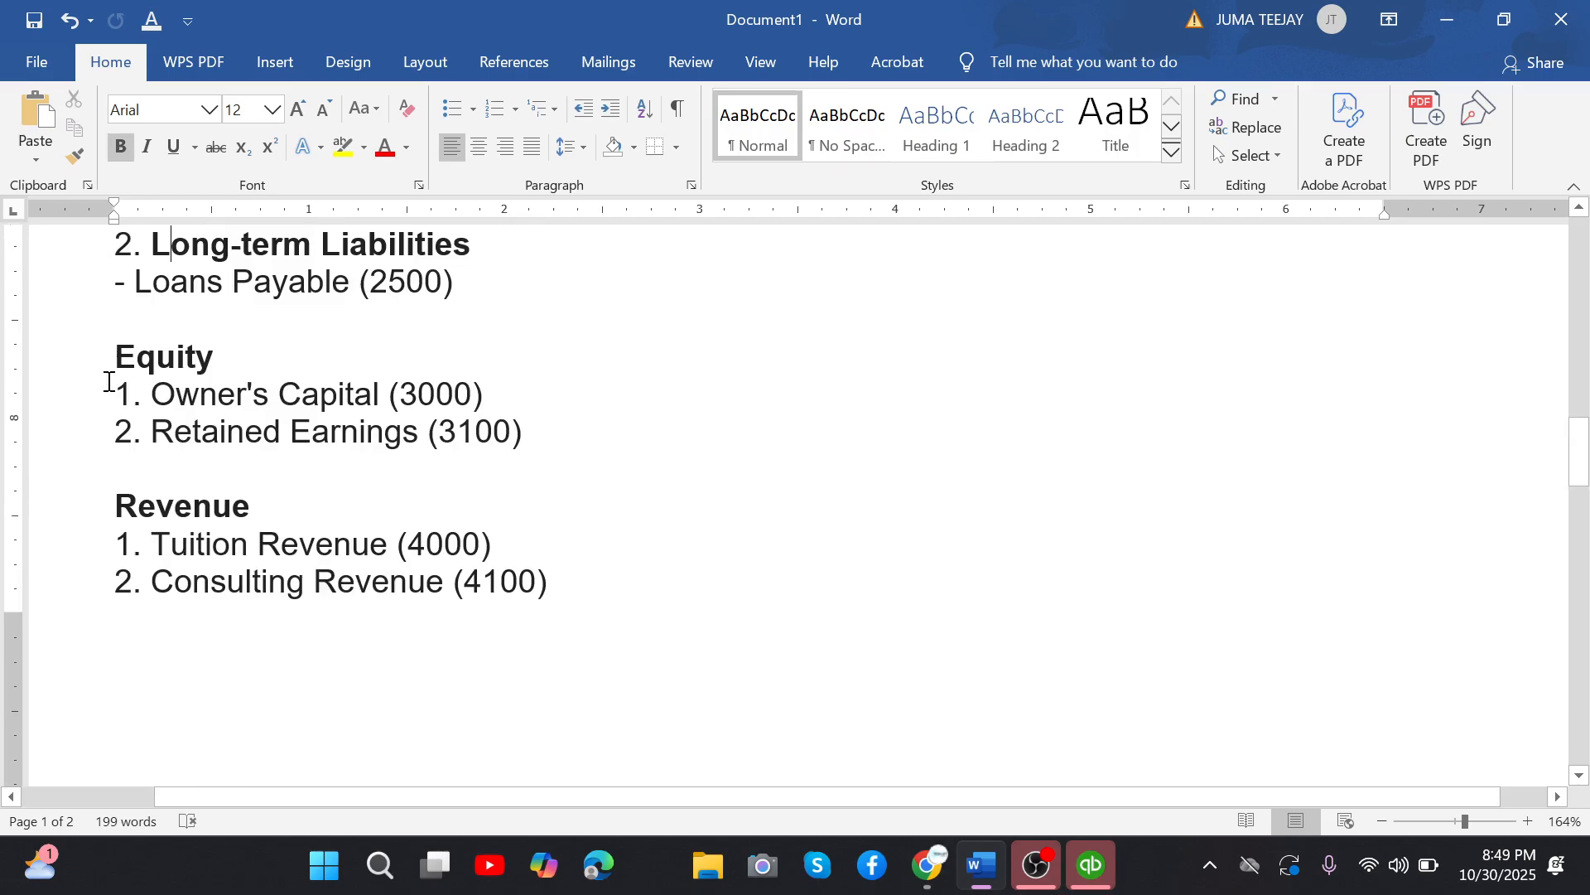
# Examine the Equity group in the chart of accounts, covering Owner's Capital and Retained Earnings.
pyautogui.click(217, 361)
pyautogui.click(373, 396)
pyautogui.moveTo(377, 396); pyautogui.dragTo(135, 397)
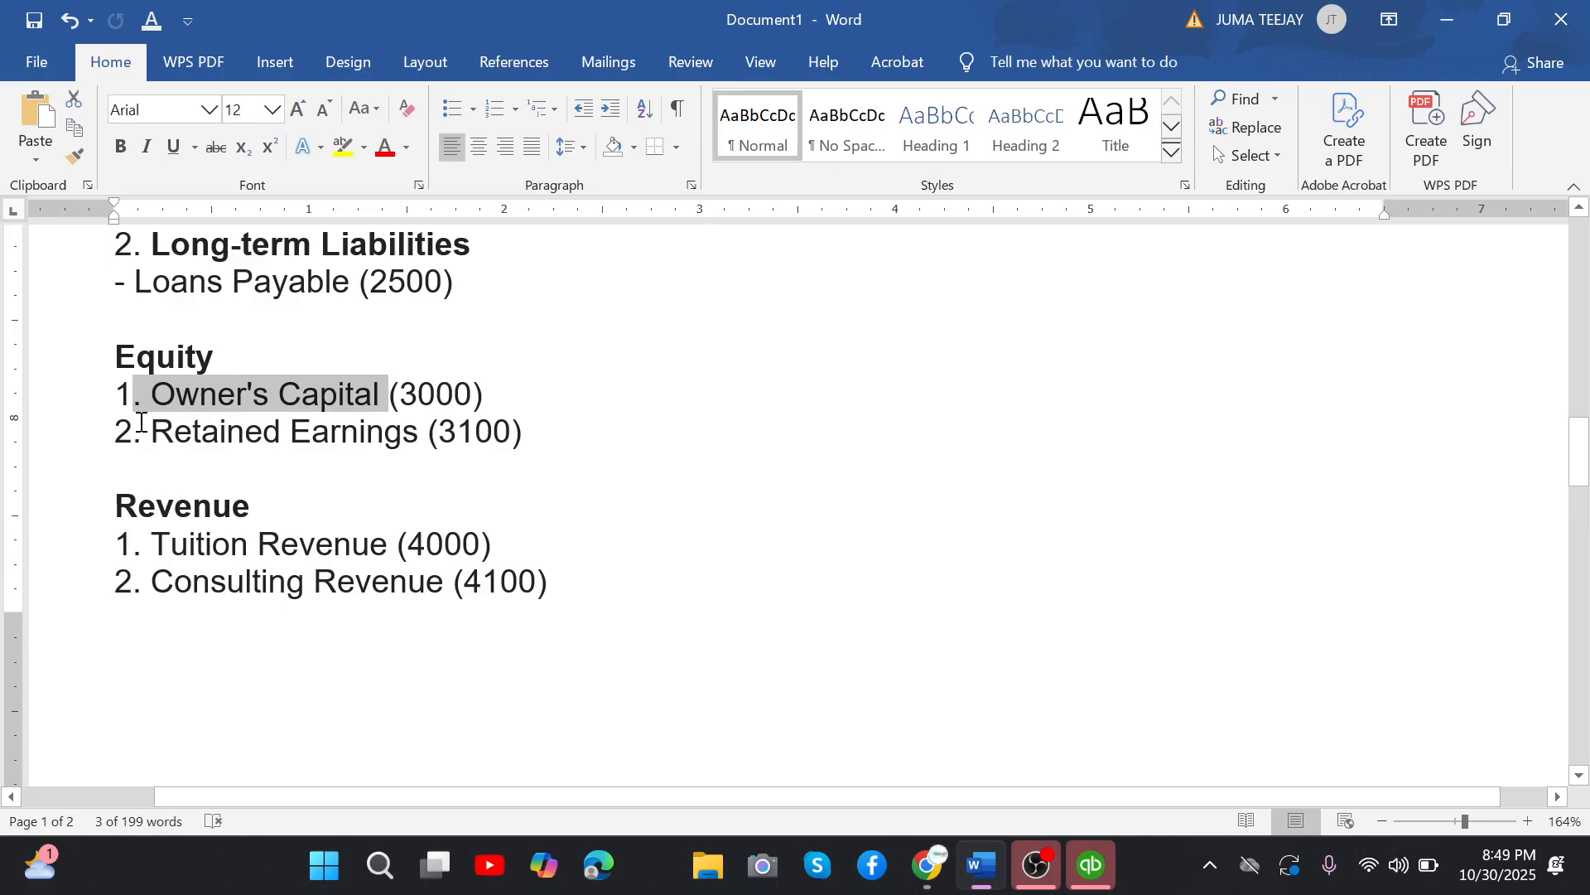
pyautogui.moveTo(141, 422); pyautogui.dragTo(523, 438)
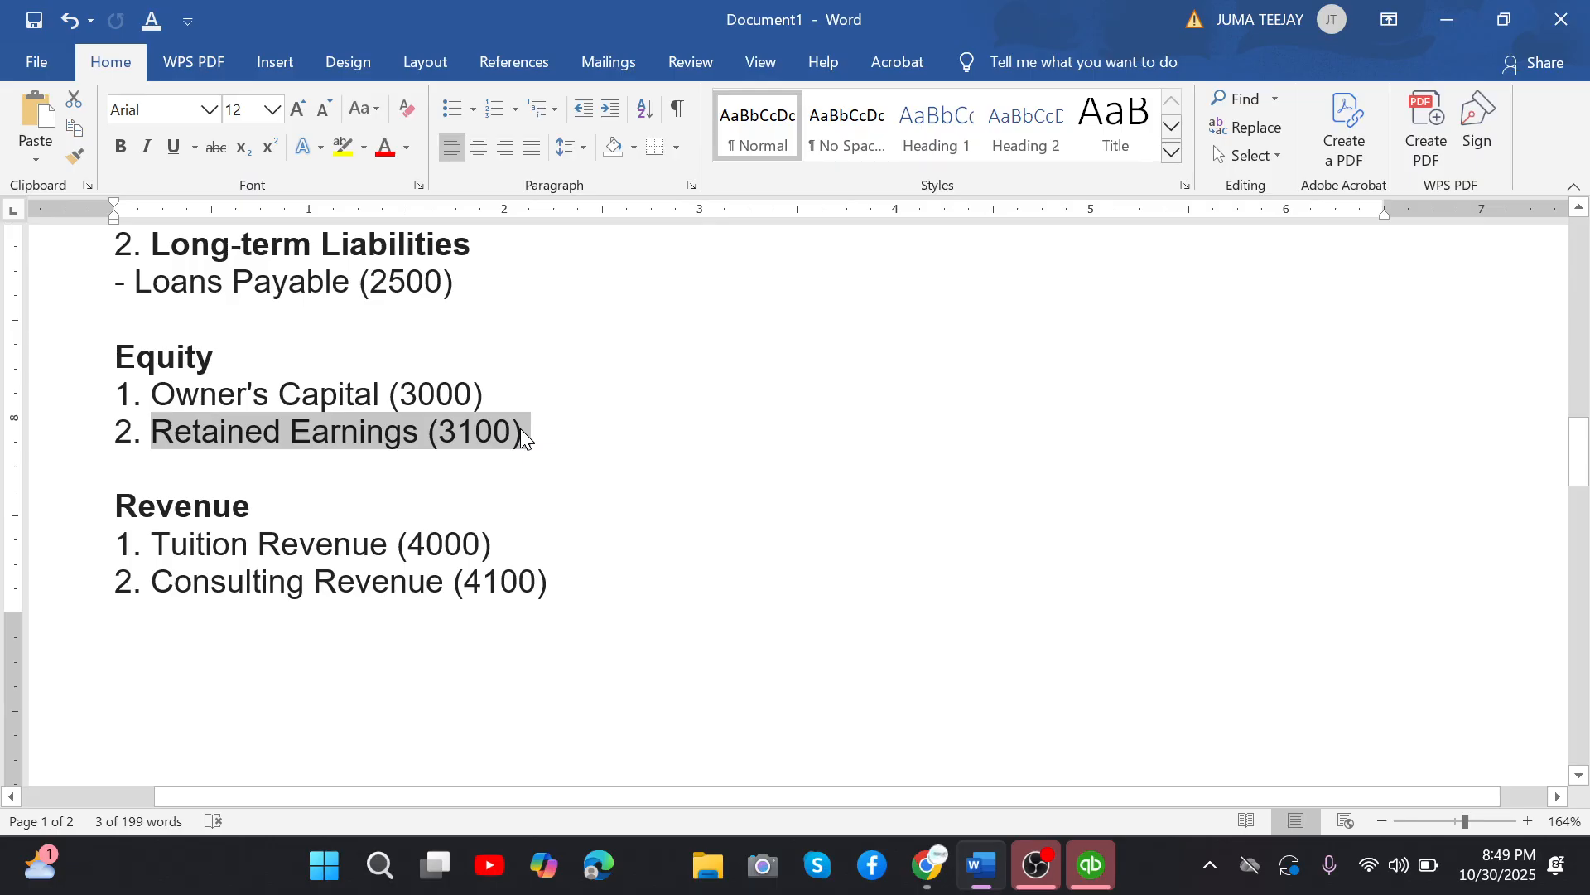
pyautogui.click(523, 439)
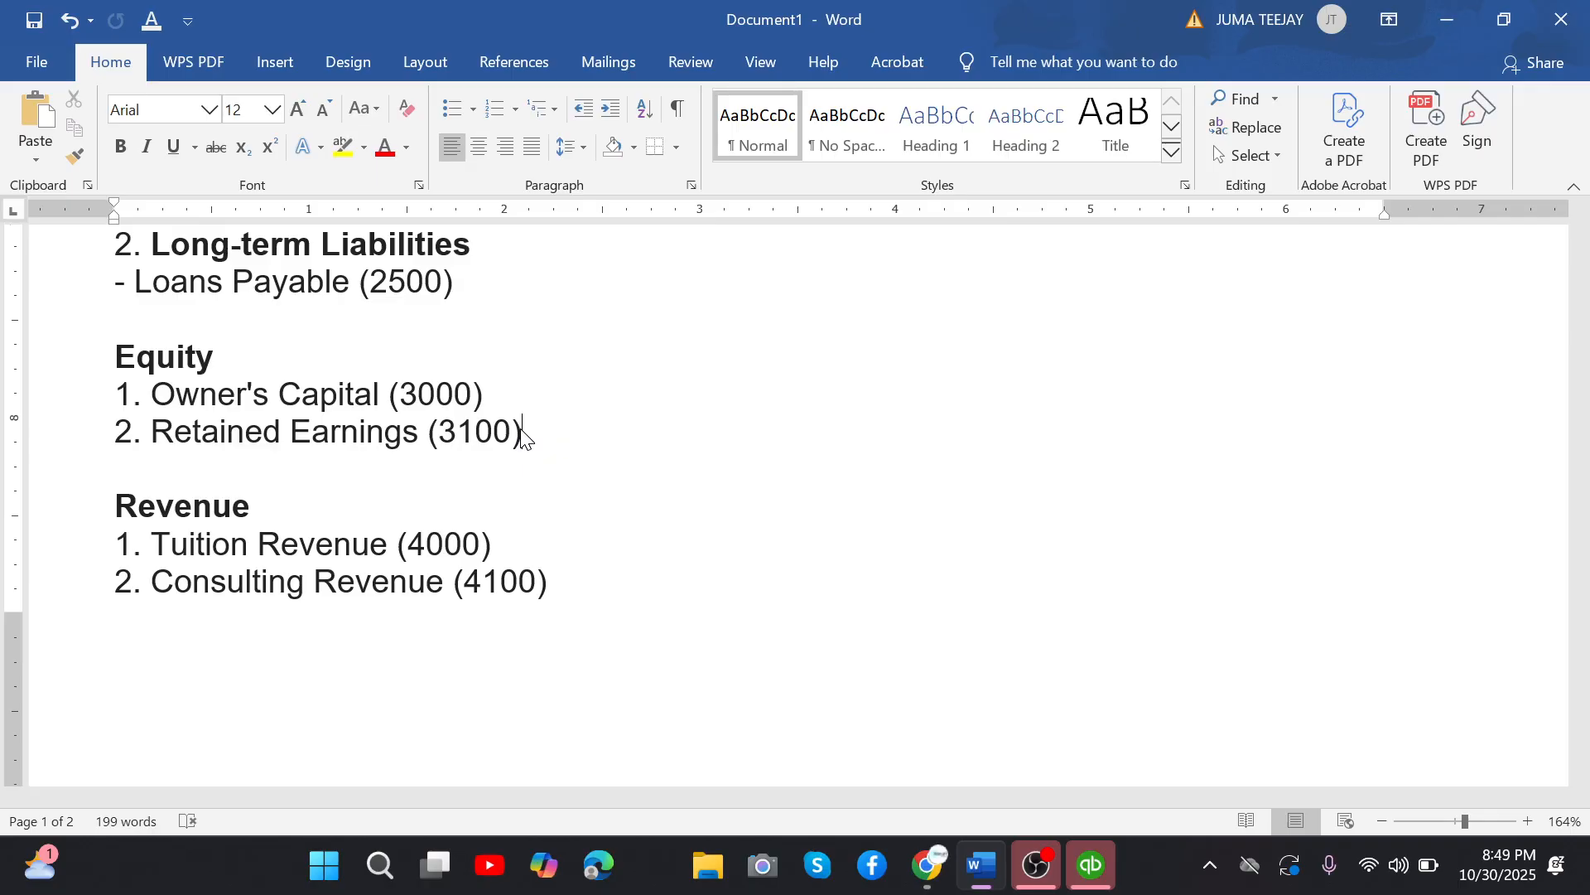
pyautogui.moveTo(527, 432); pyautogui.dragTo(89, 359)
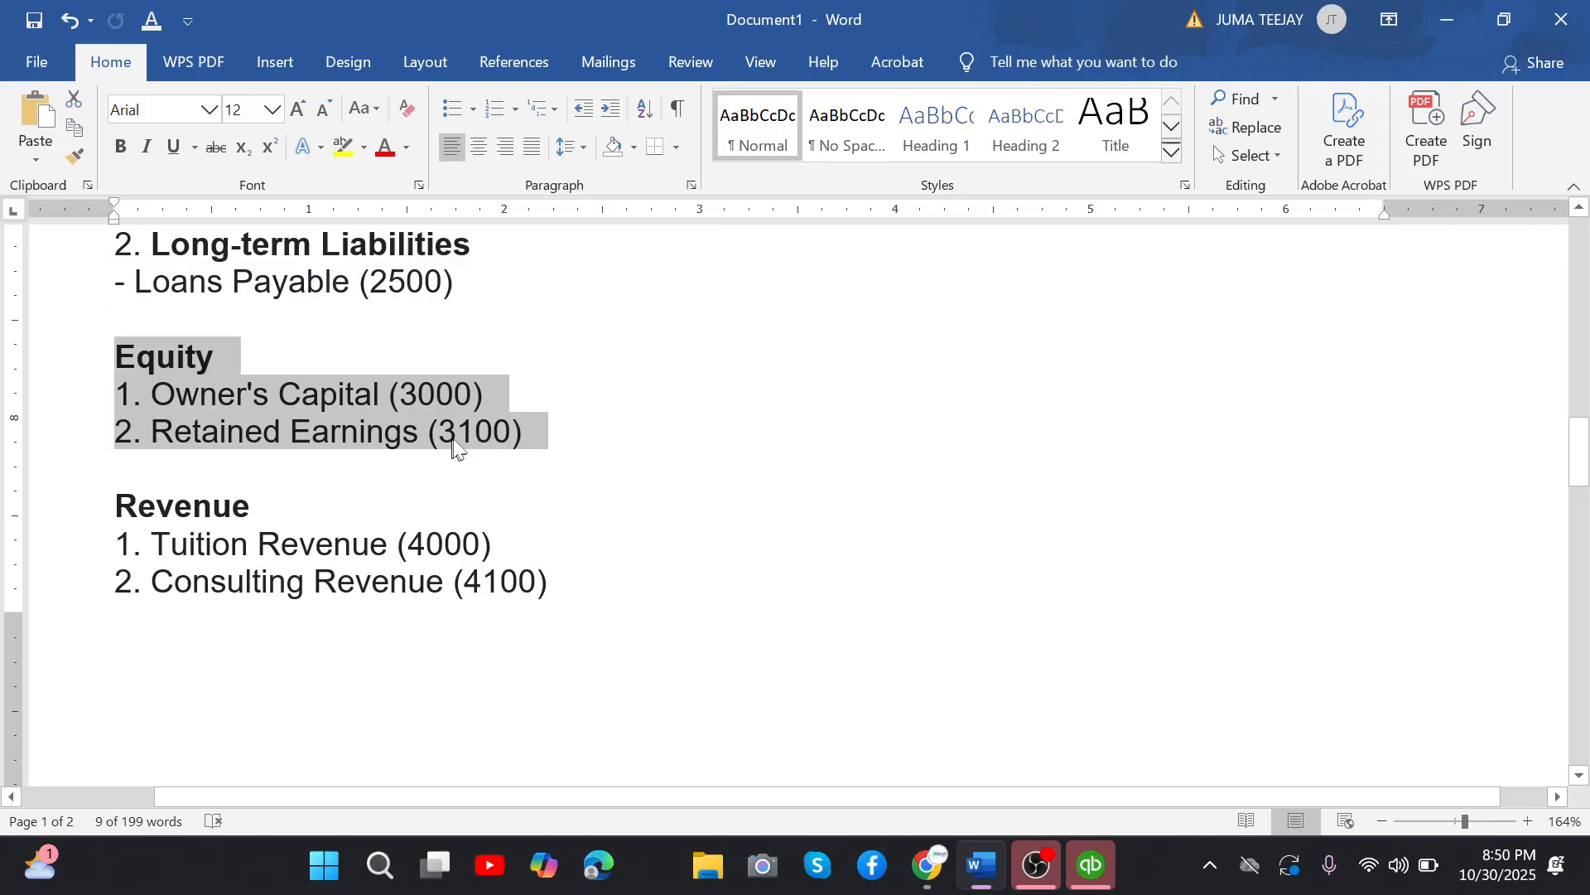
pyautogui.click(544, 430)
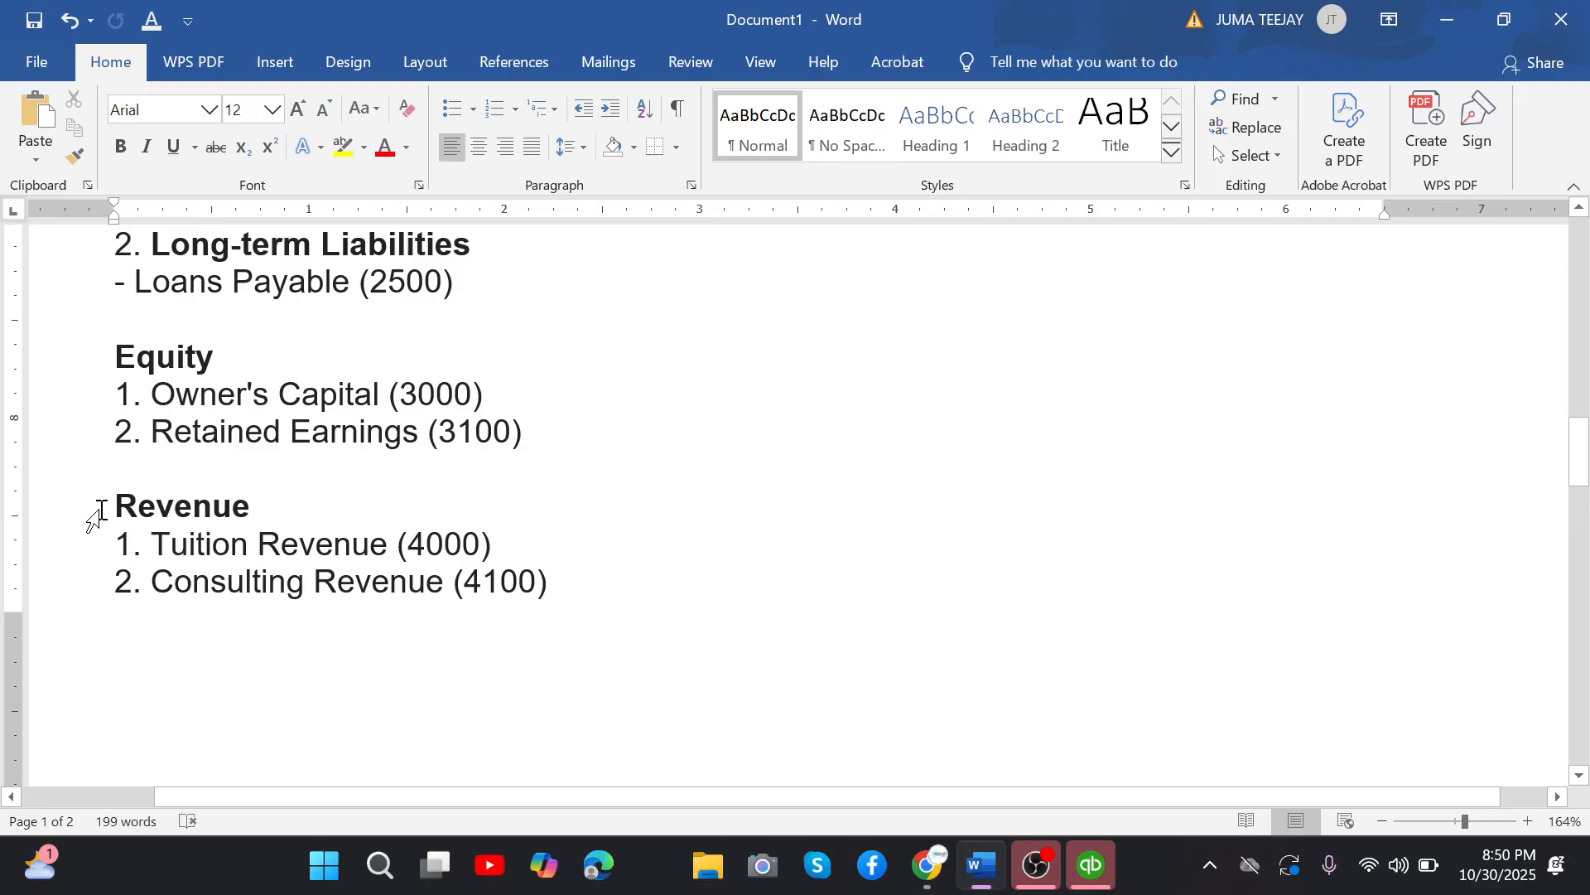
# Examine the Revenue group, from Tuition Revenue and Consulting Revenue to Other Revenue on the second page.
pyautogui.moveTo(99, 509); pyautogui.dragTo(402, 555)
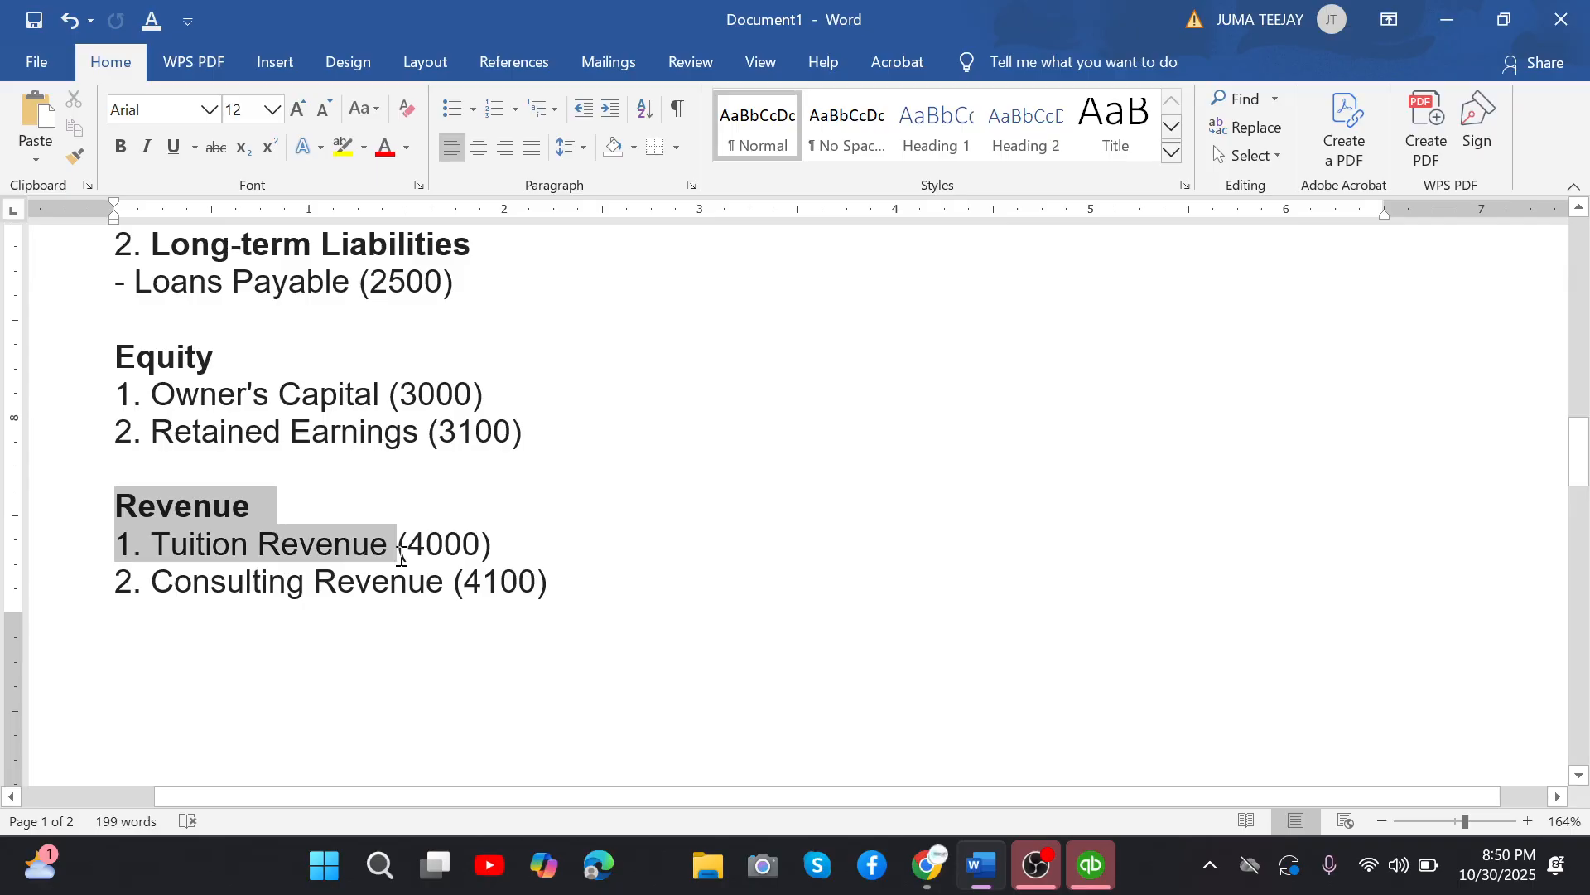
pyautogui.click(594, 592)
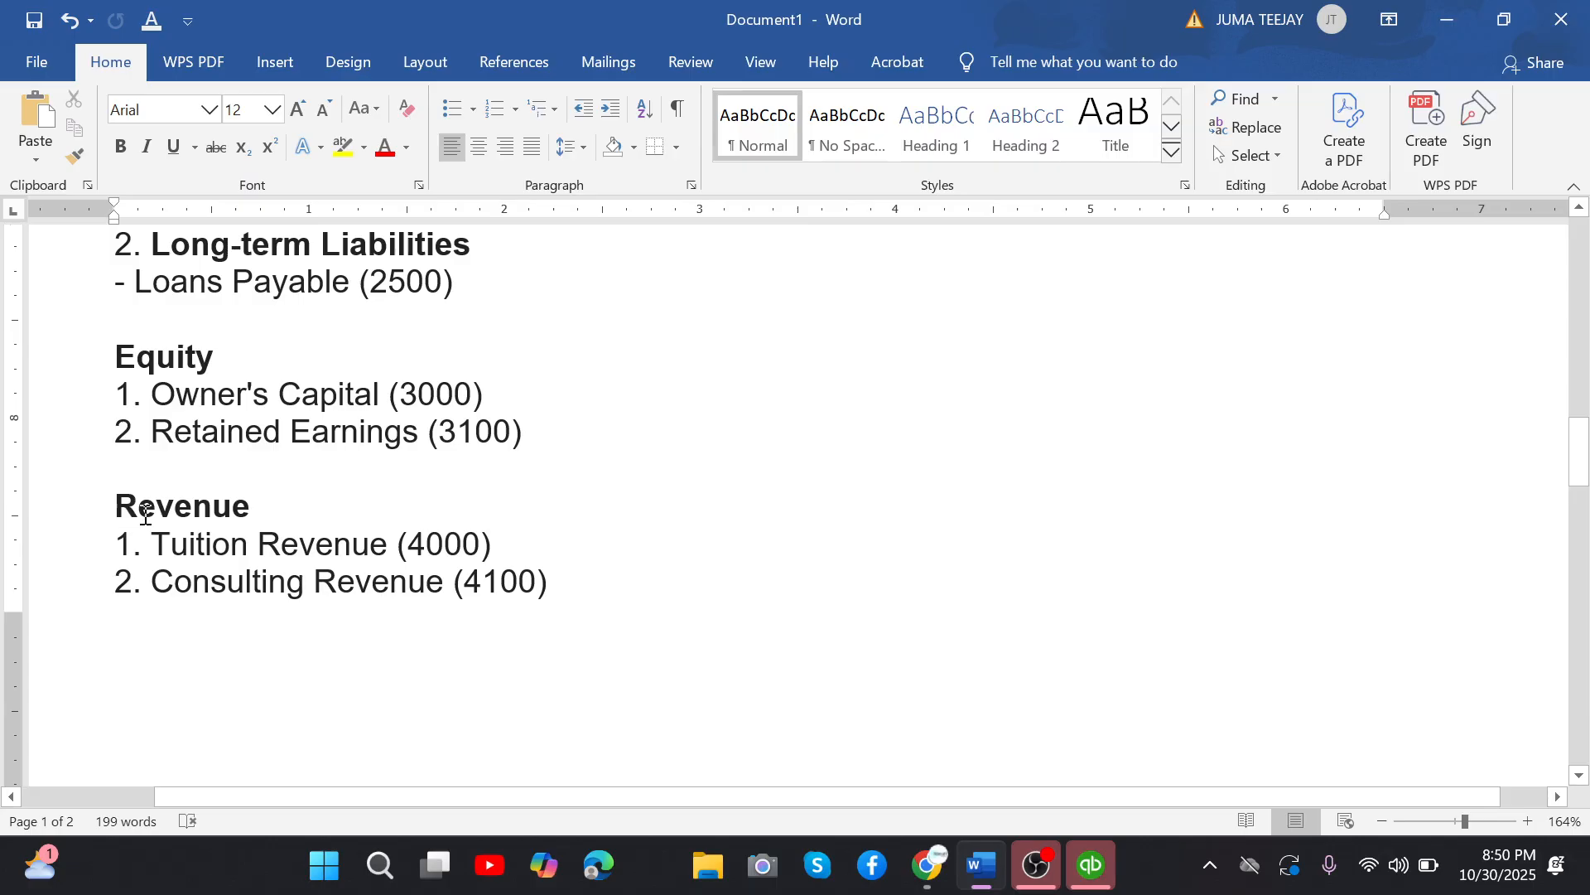
pyautogui.click(479, 547)
pyautogui.click(589, 607)
pyautogui.scroll(-5, 202, 457)
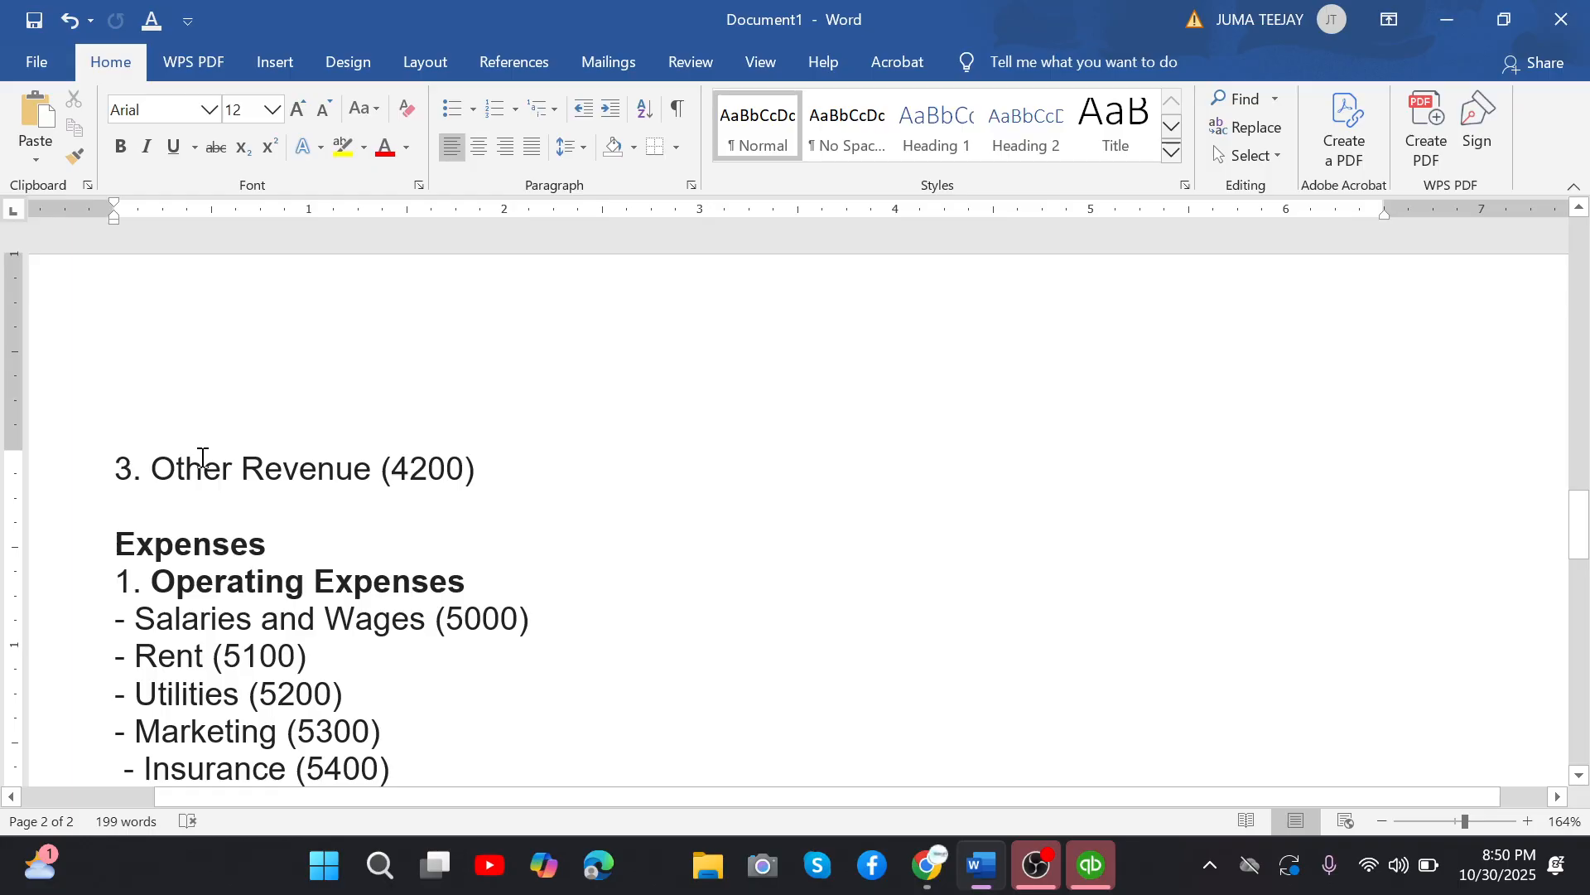
pyautogui.click(485, 468)
# Examine the Operating Expenses group under Expenses, from Salaries and Wages, Rent and Utilities through Marketing to Insurance.
pyautogui.scroll(-1, 137, 538)
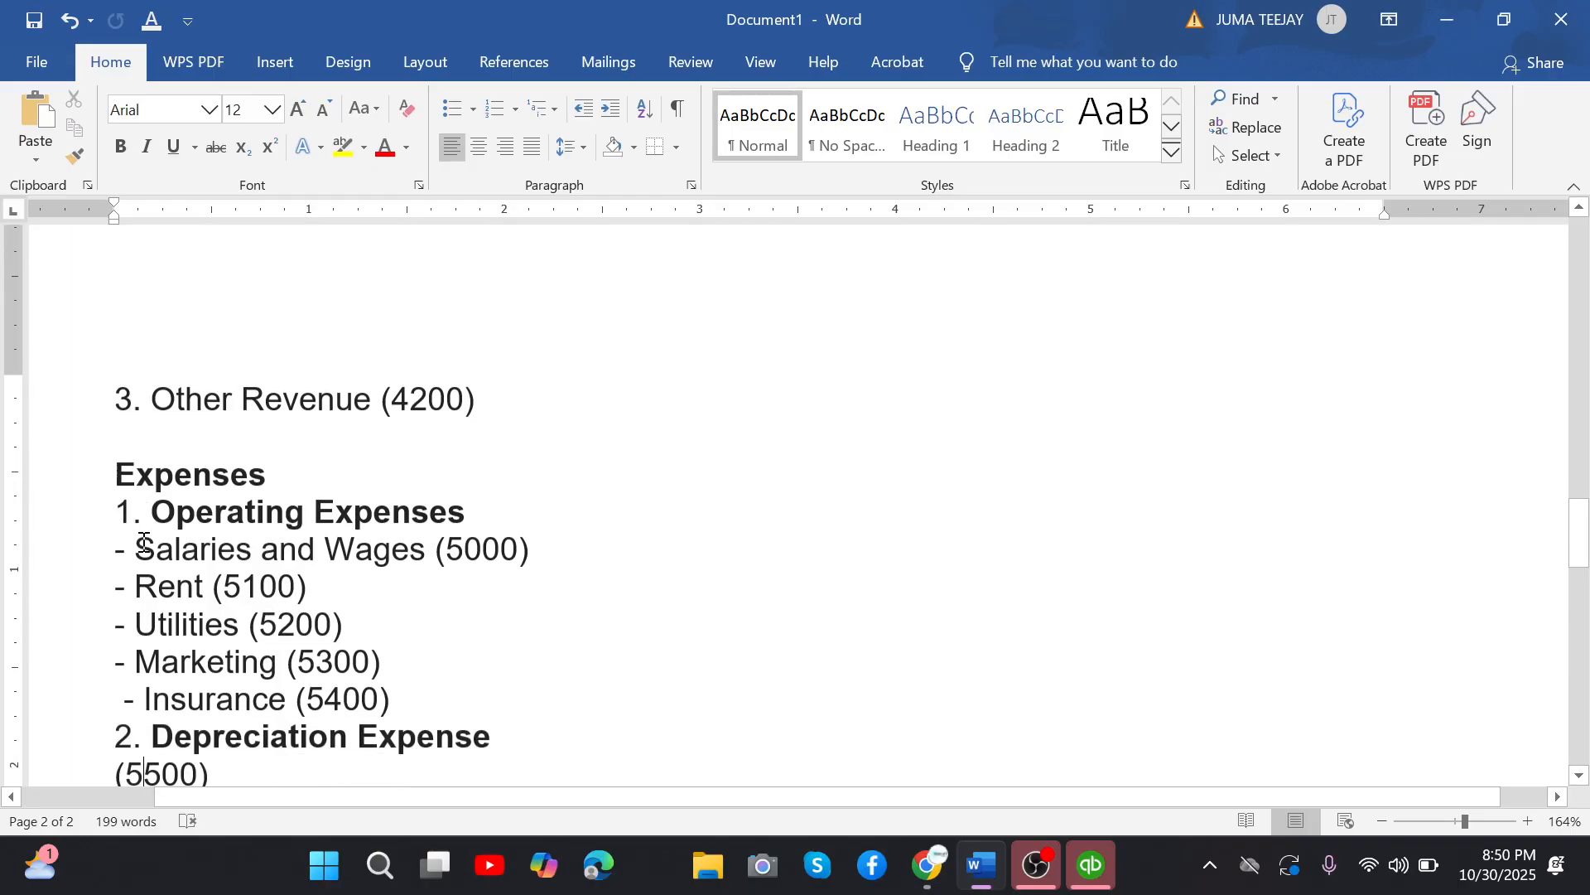
pyautogui.scroll(-1, 143, 543)
pyautogui.moveTo(480, 405); pyautogui.dragTo(158, 418)
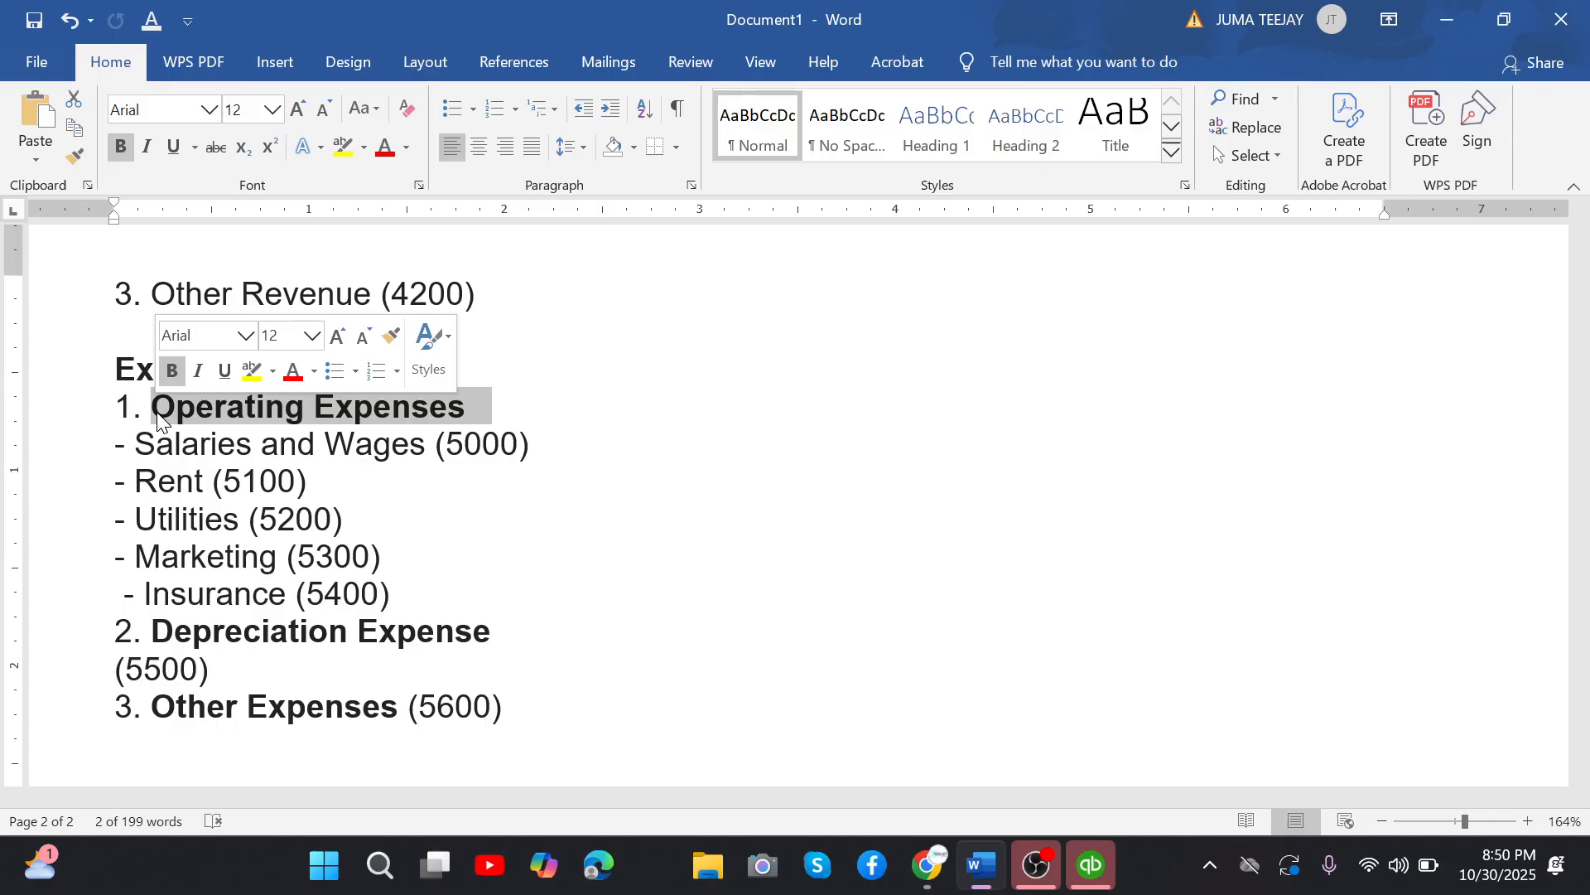
pyautogui.click(136, 481)
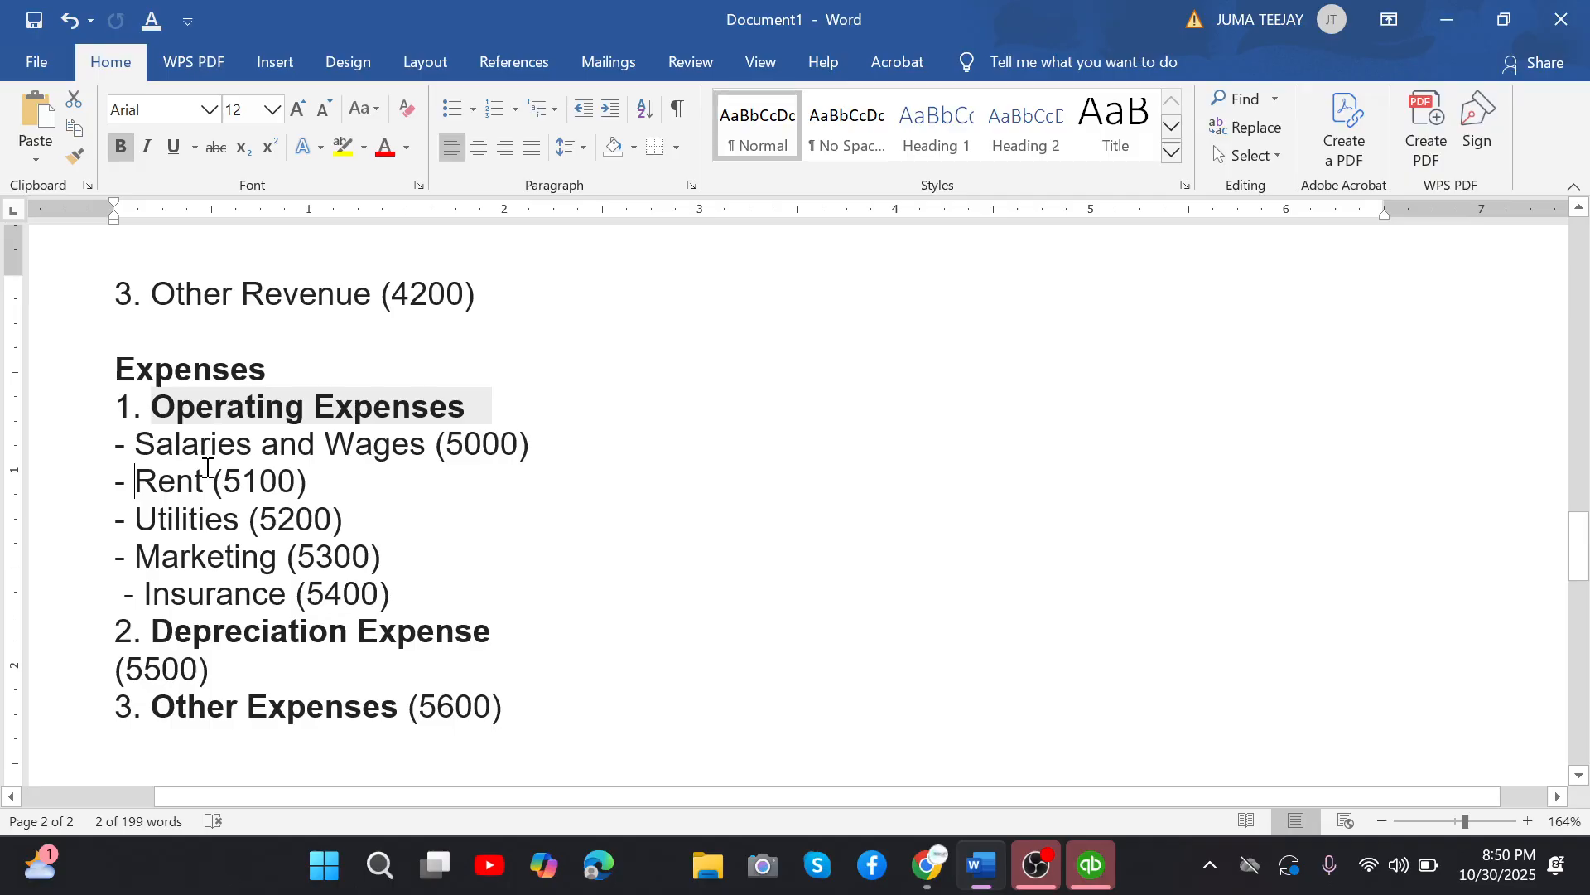
pyautogui.click(214, 471)
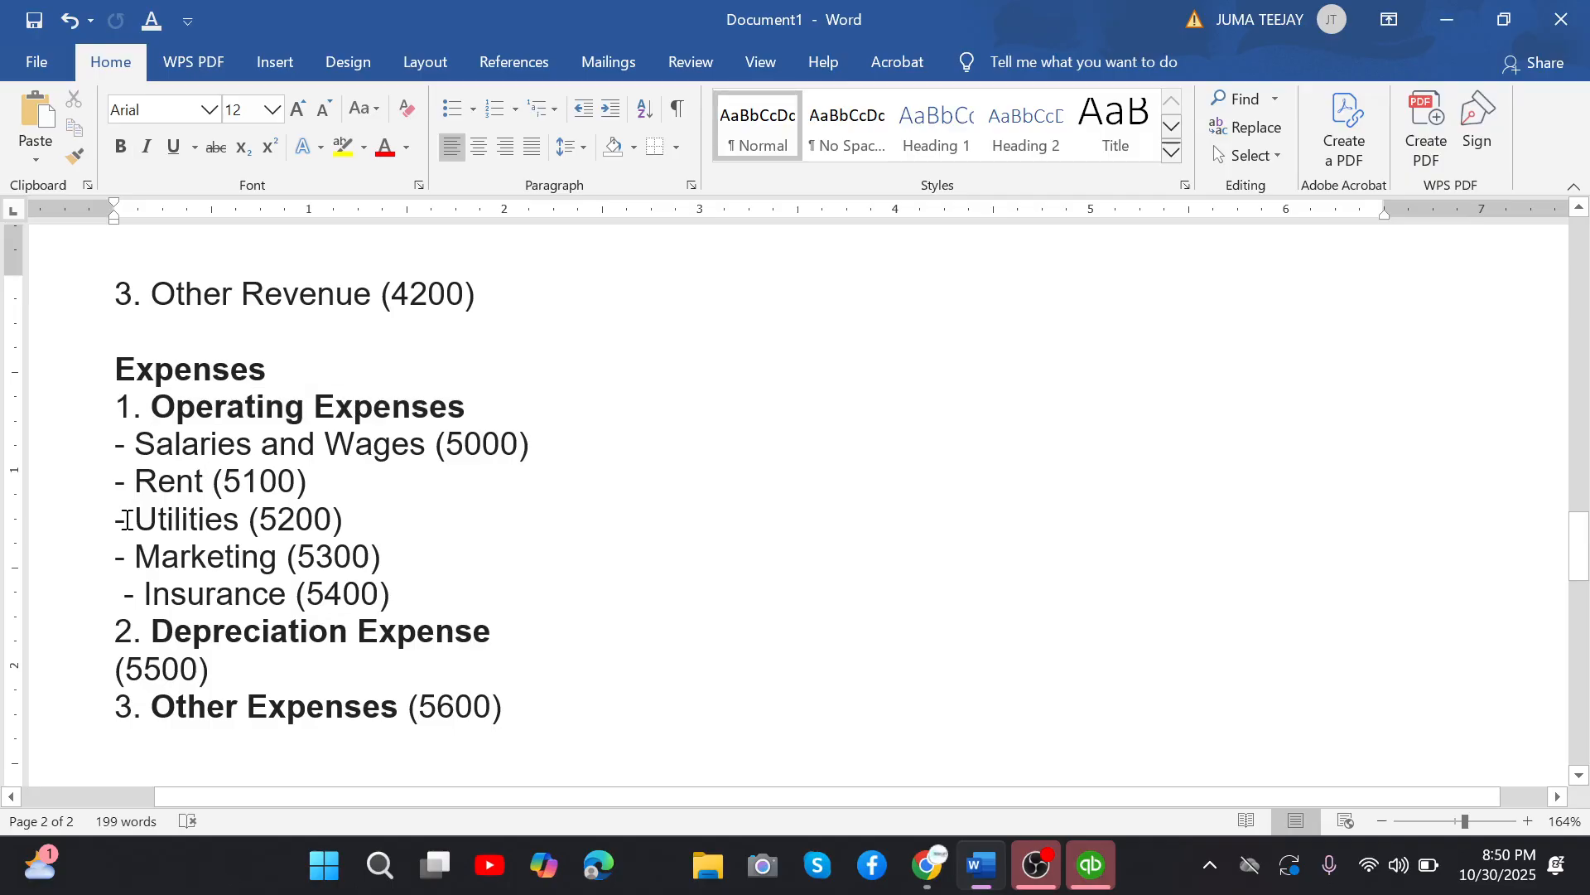
pyautogui.moveTo(126, 520); pyautogui.dragTo(222, 534)
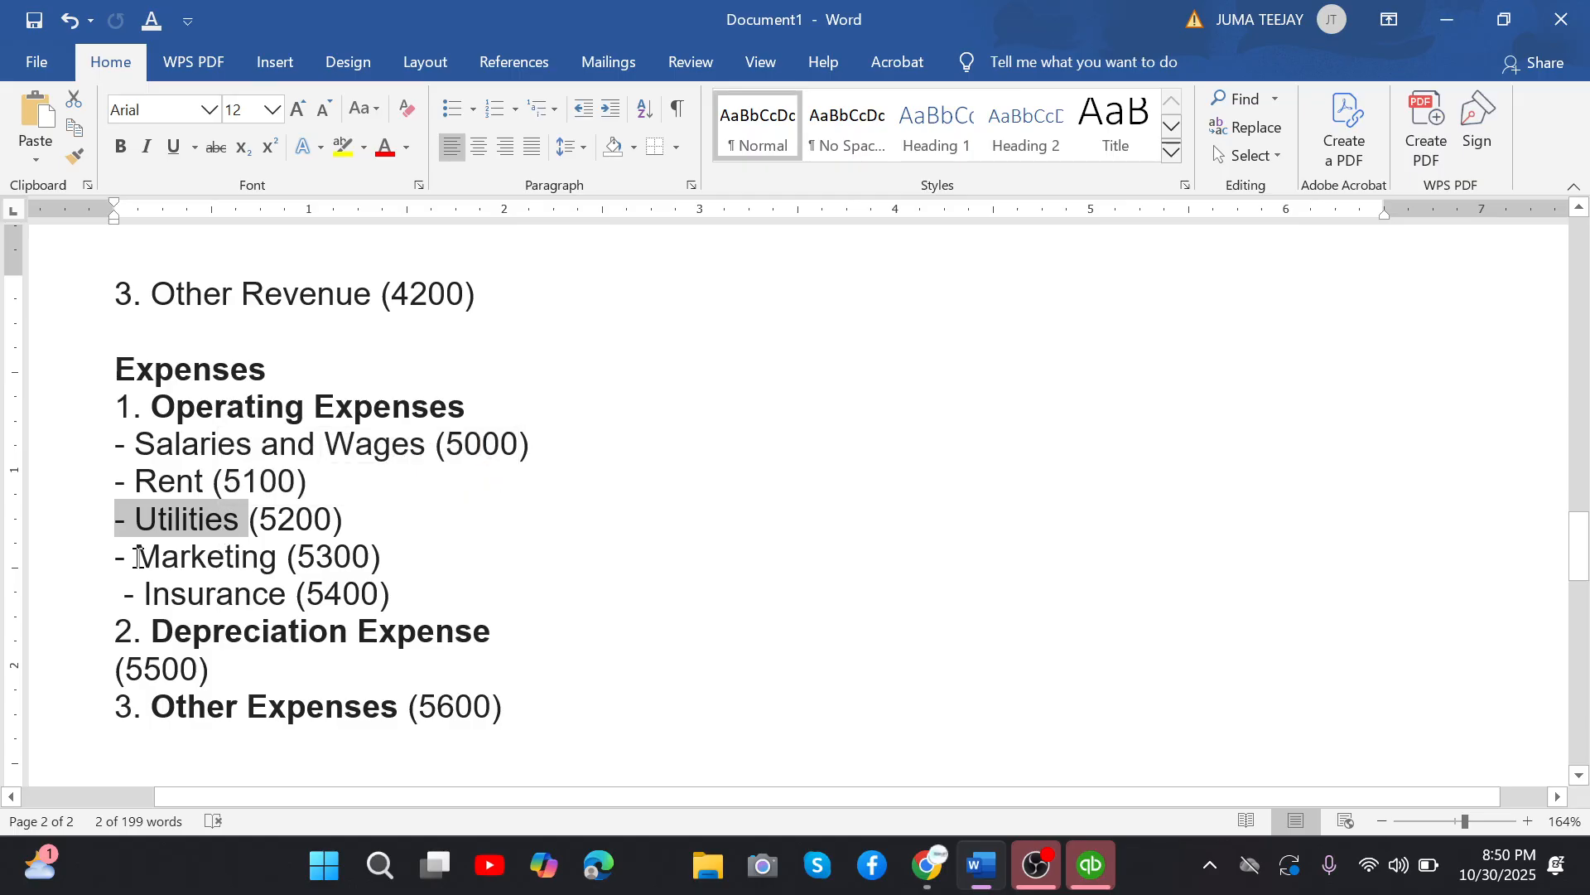
pyautogui.moveTo(138, 556); pyautogui.dragTo(276, 572)
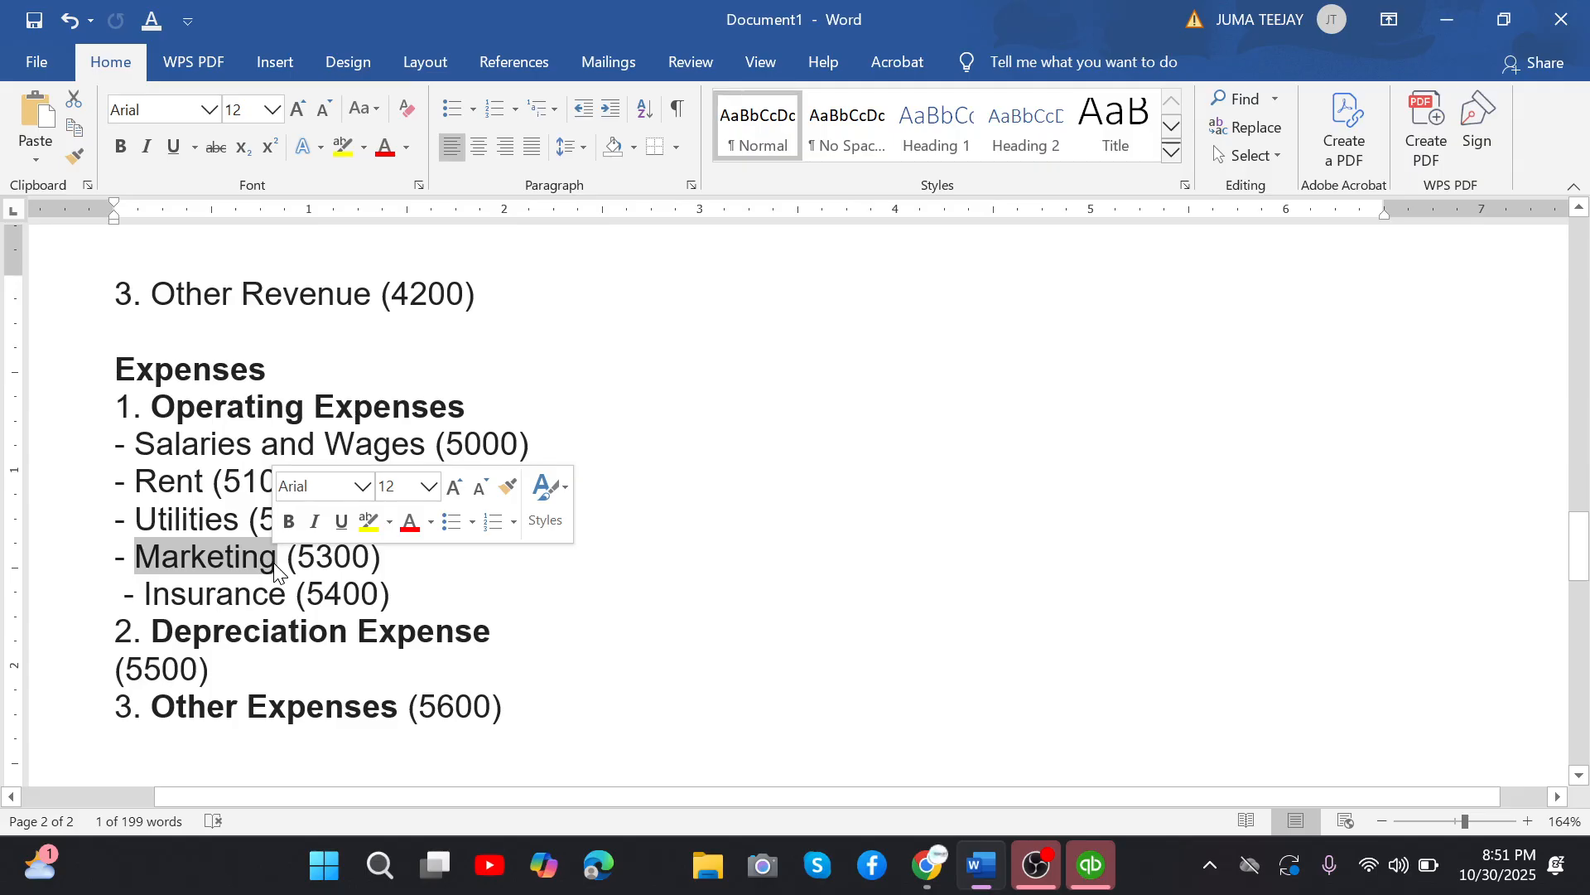
pyautogui.click(275, 565)
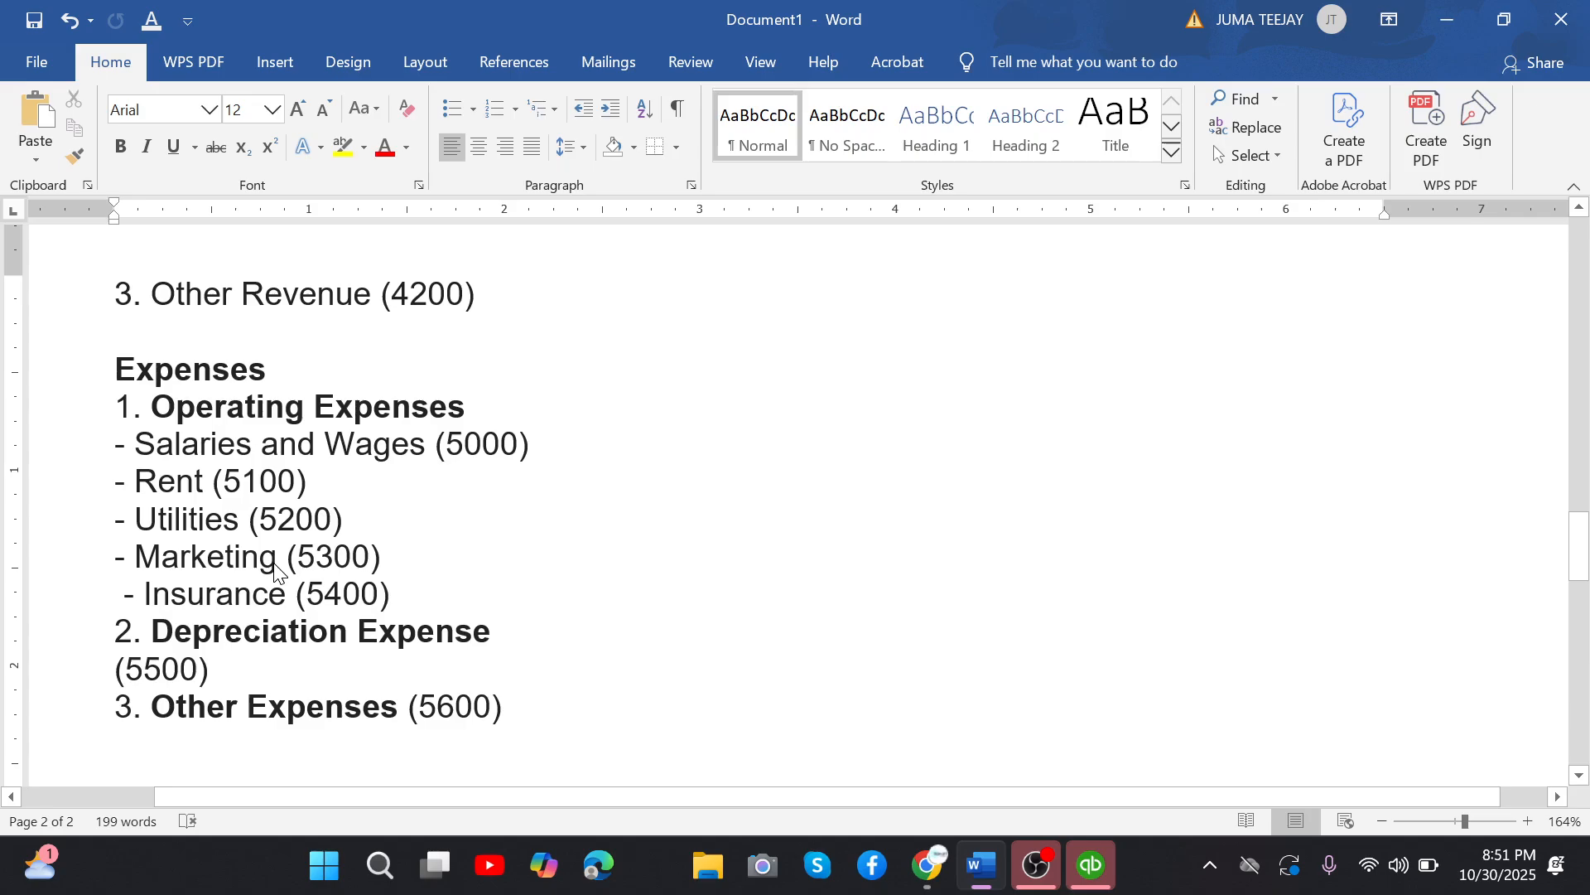
pyautogui.moveTo(143, 594); pyautogui.dragTo(301, 609)
pyautogui.click(455, 603)
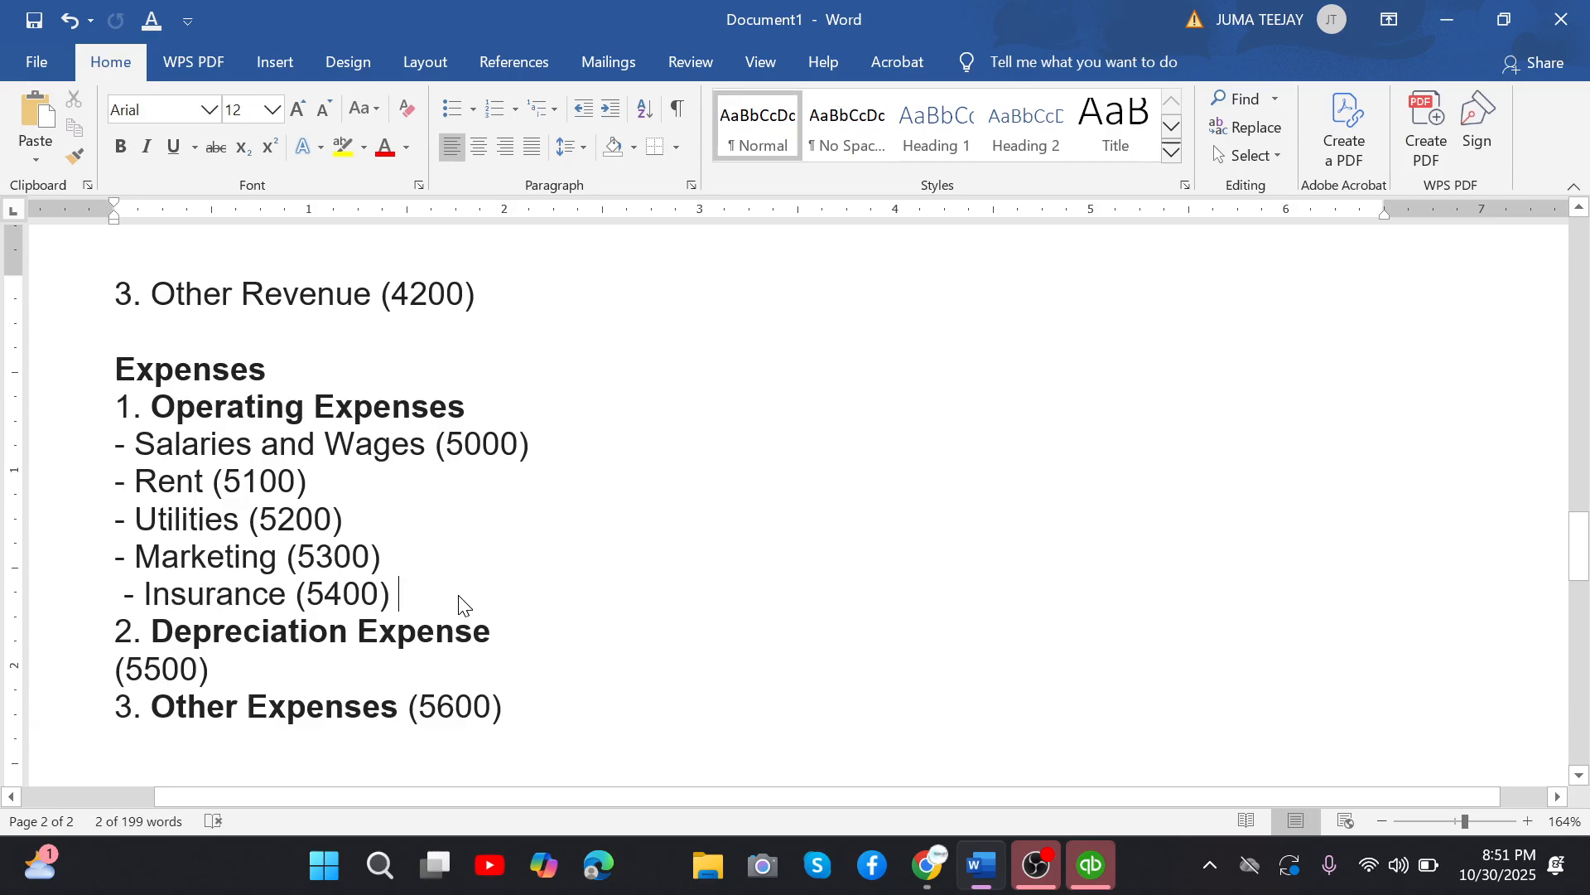
pyautogui.moveTo(462, 605); pyautogui.dragTo(114, 439)
pyautogui.click(363, 635)
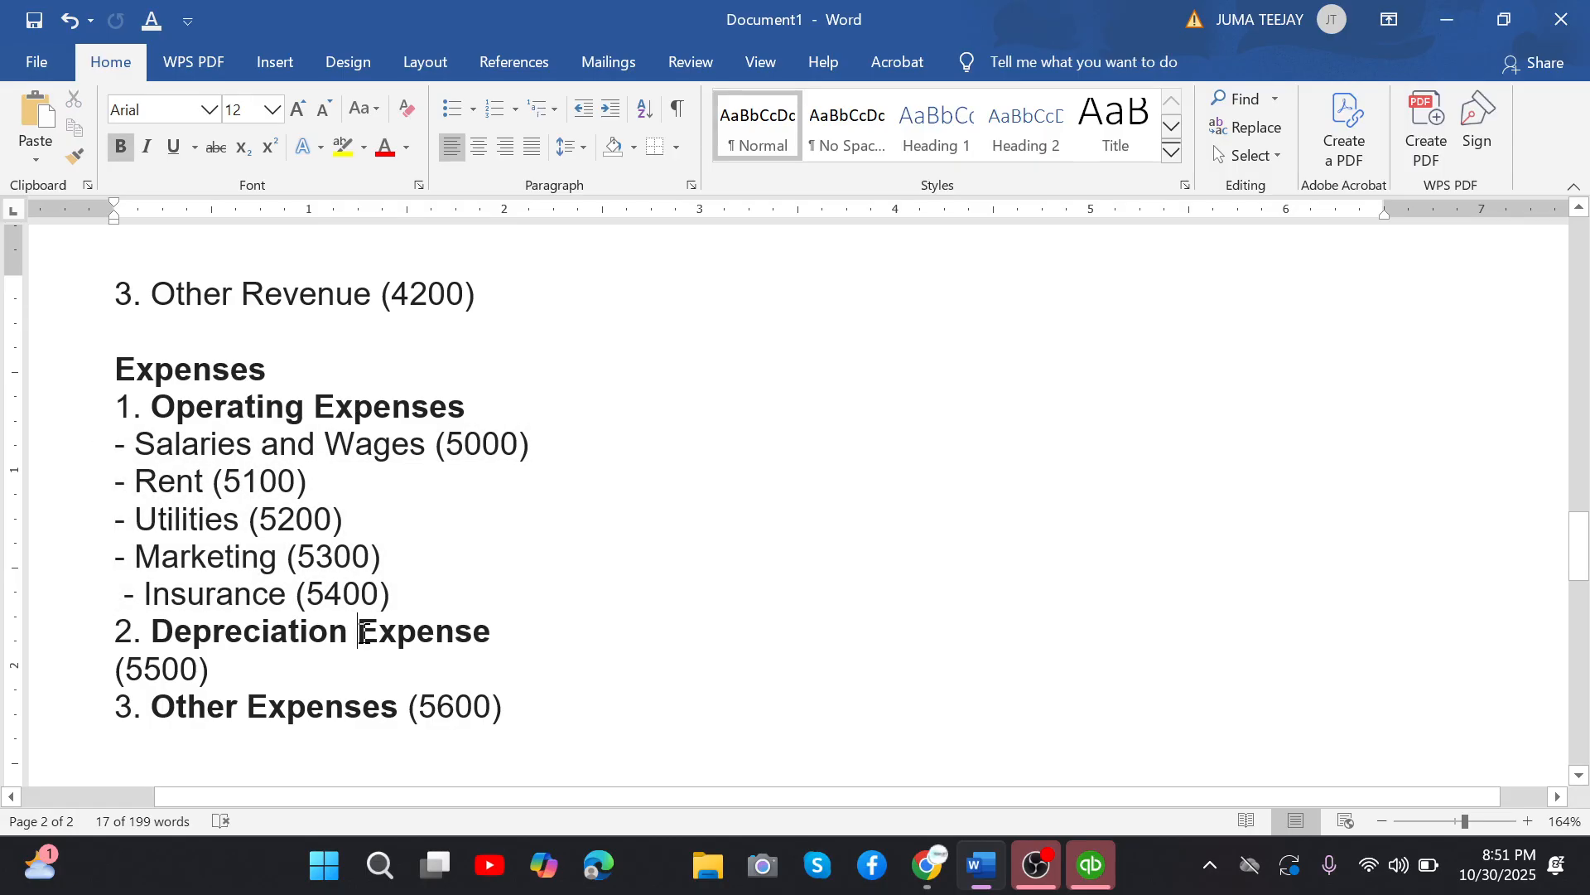
# Examine the Depreciation Expense entry in the Expenses section.
pyautogui.moveTo(363, 635); pyautogui.dragTo(411, 629)
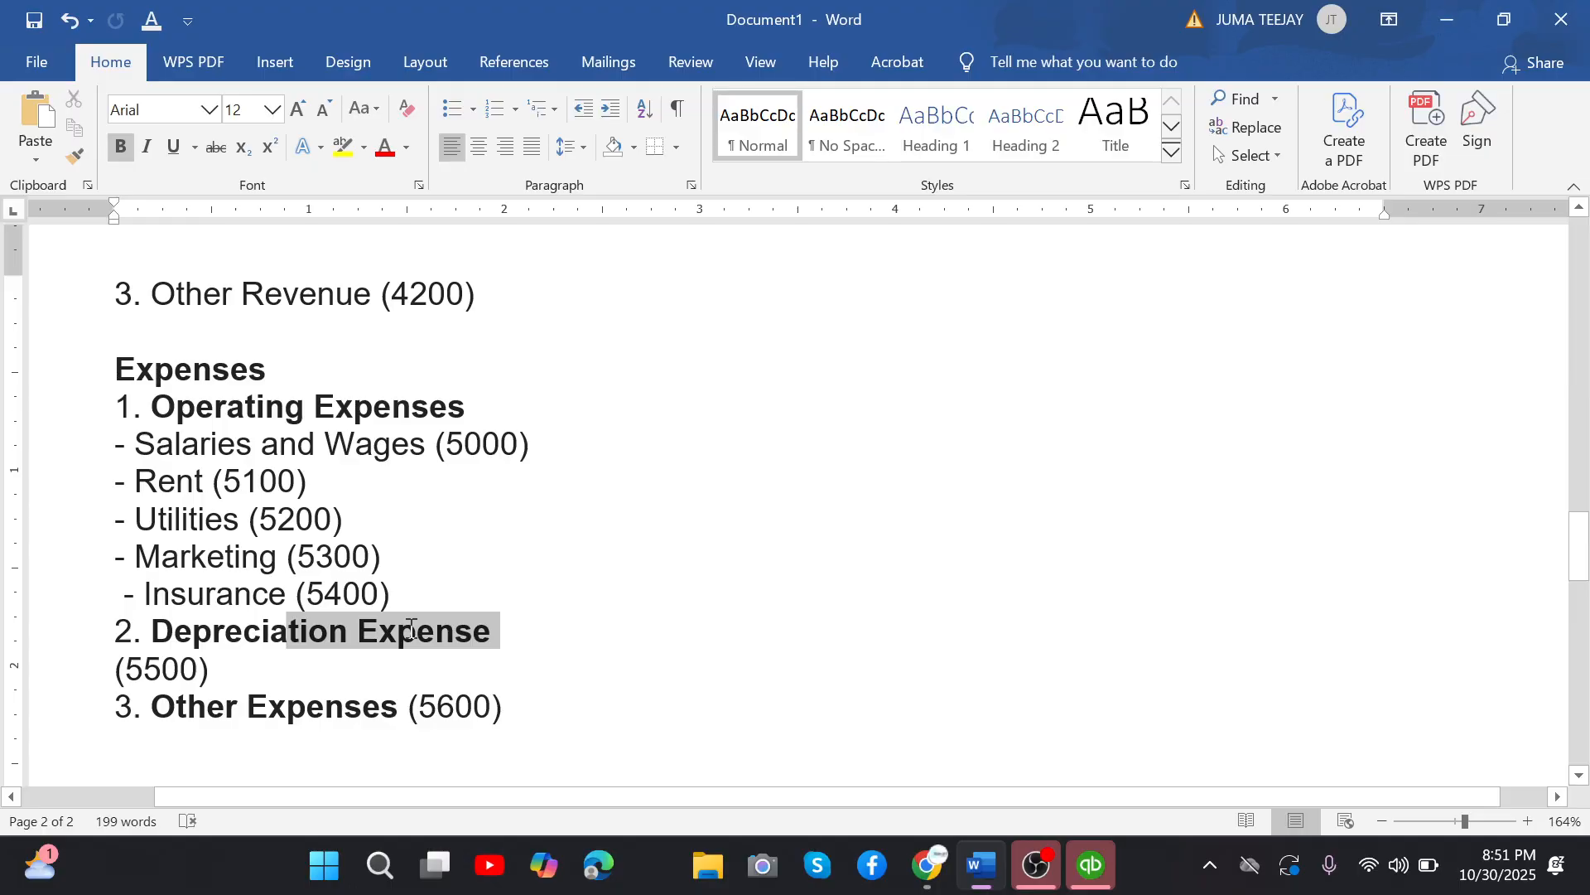
pyautogui.moveTo(411, 630); pyautogui.dragTo(126, 637)
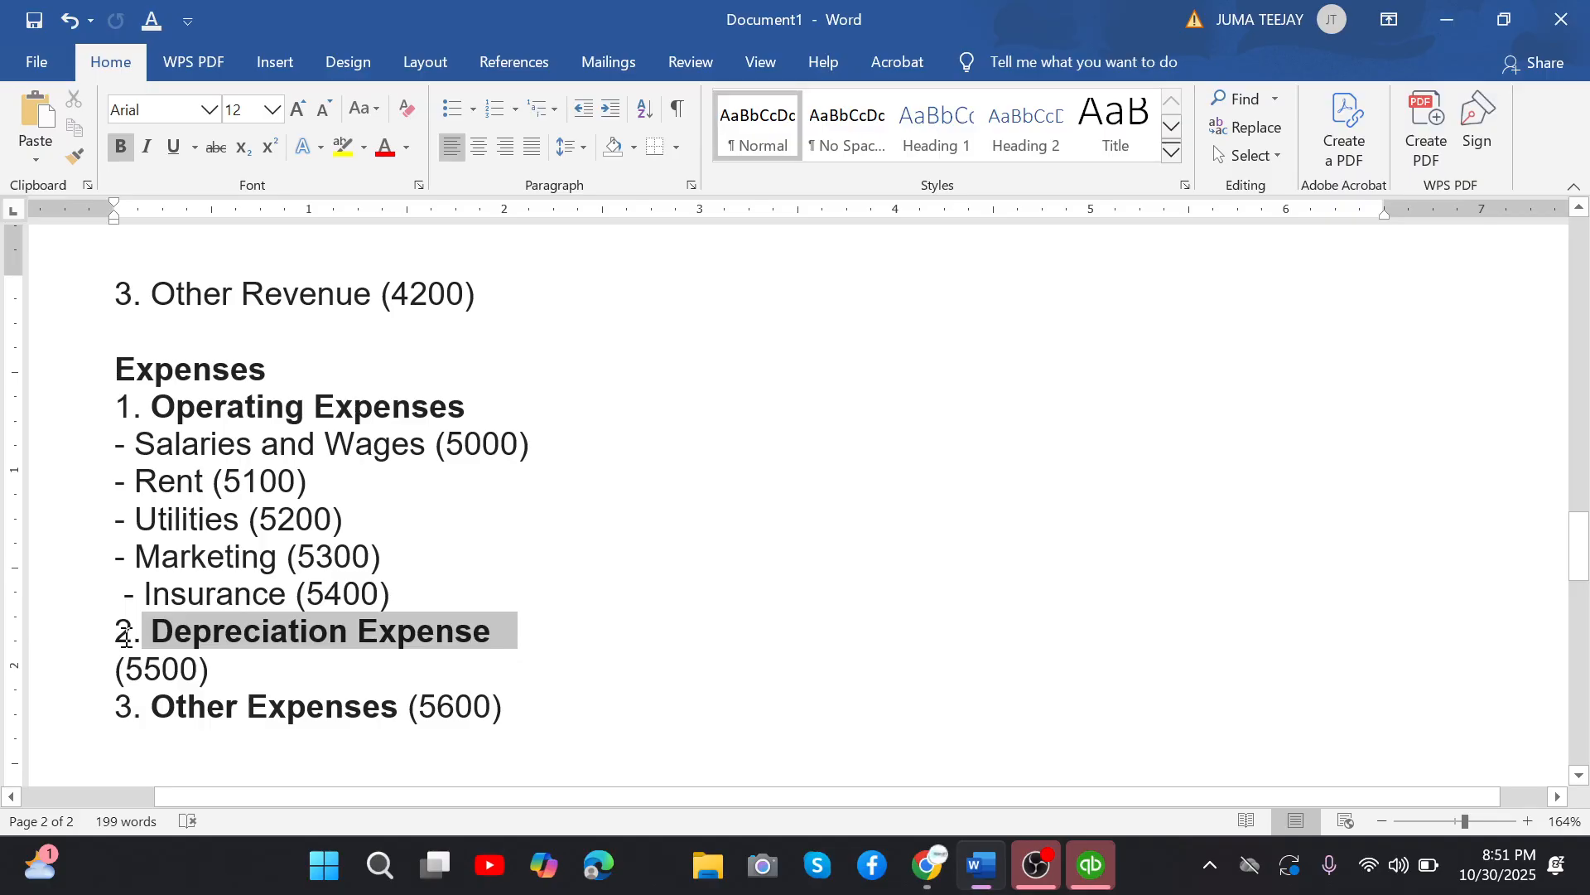
pyautogui.moveTo(126, 637); pyautogui.dragTo(530, 656)
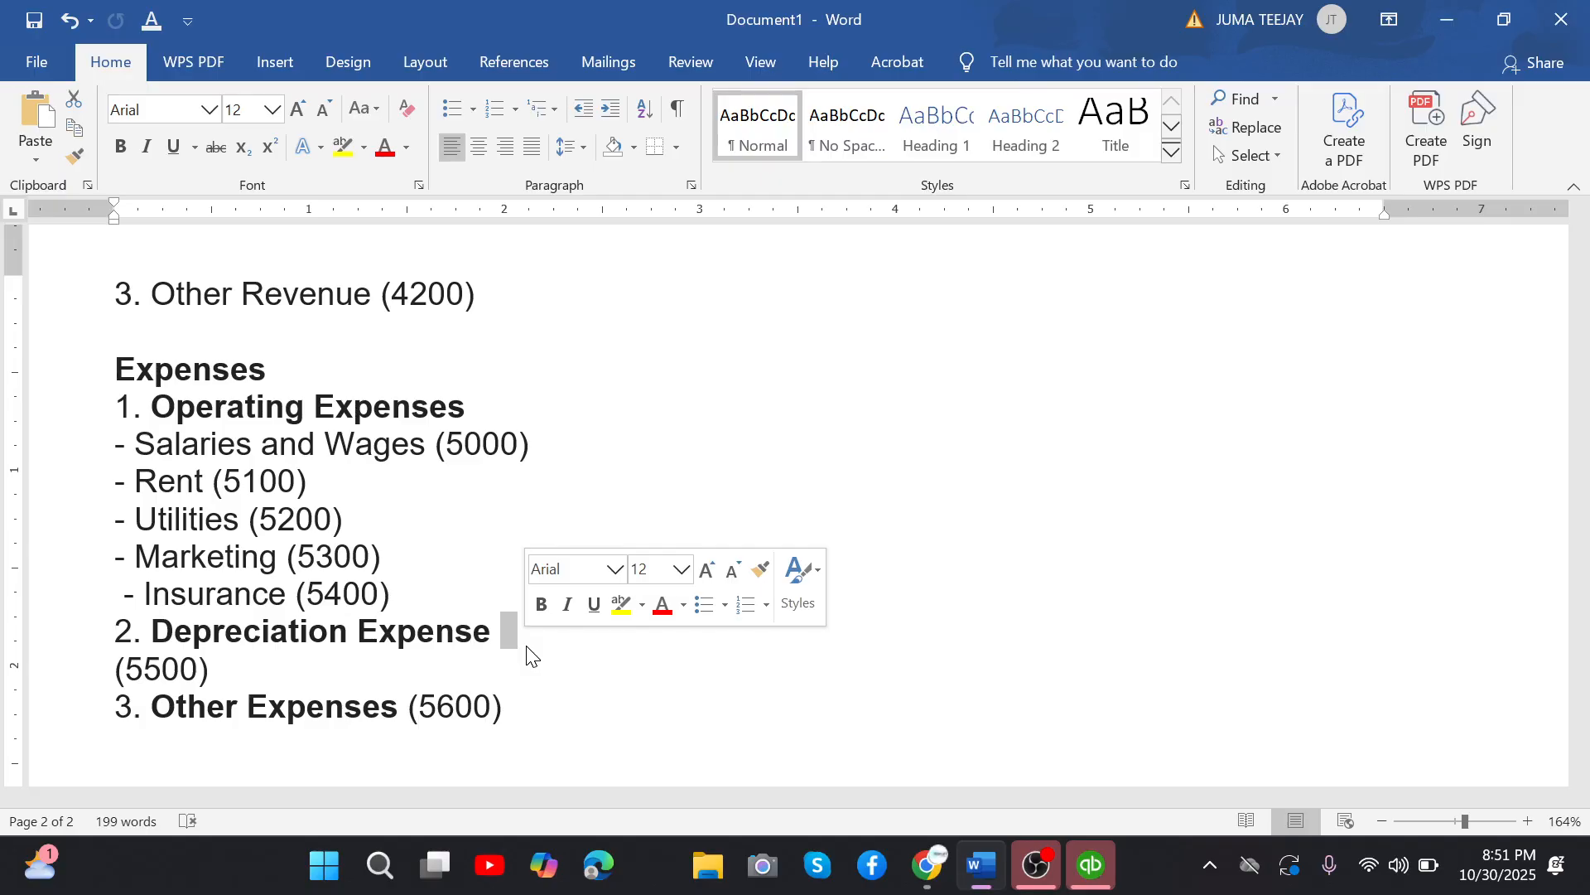
# Review the whole chart of accounts from Other Expenses back up to its title and the company profile.
pyautogui.moveTo(531, 712); pyautogui.dragTo(40, 331)
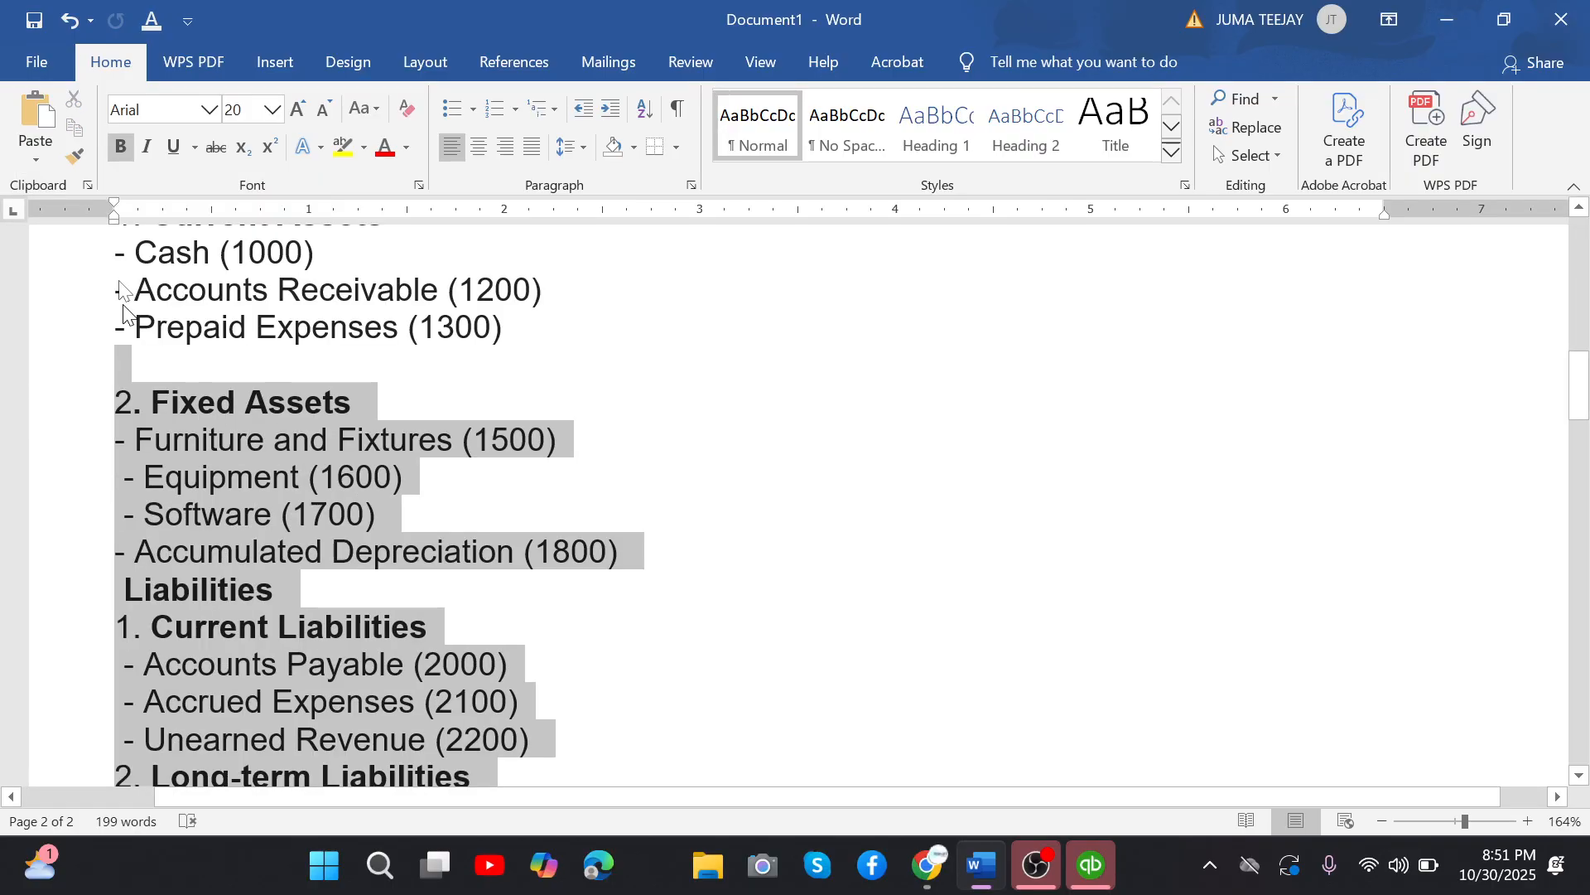
pyautogui.moveTo(123, 311); pyautogui.dragTo(123, 642)
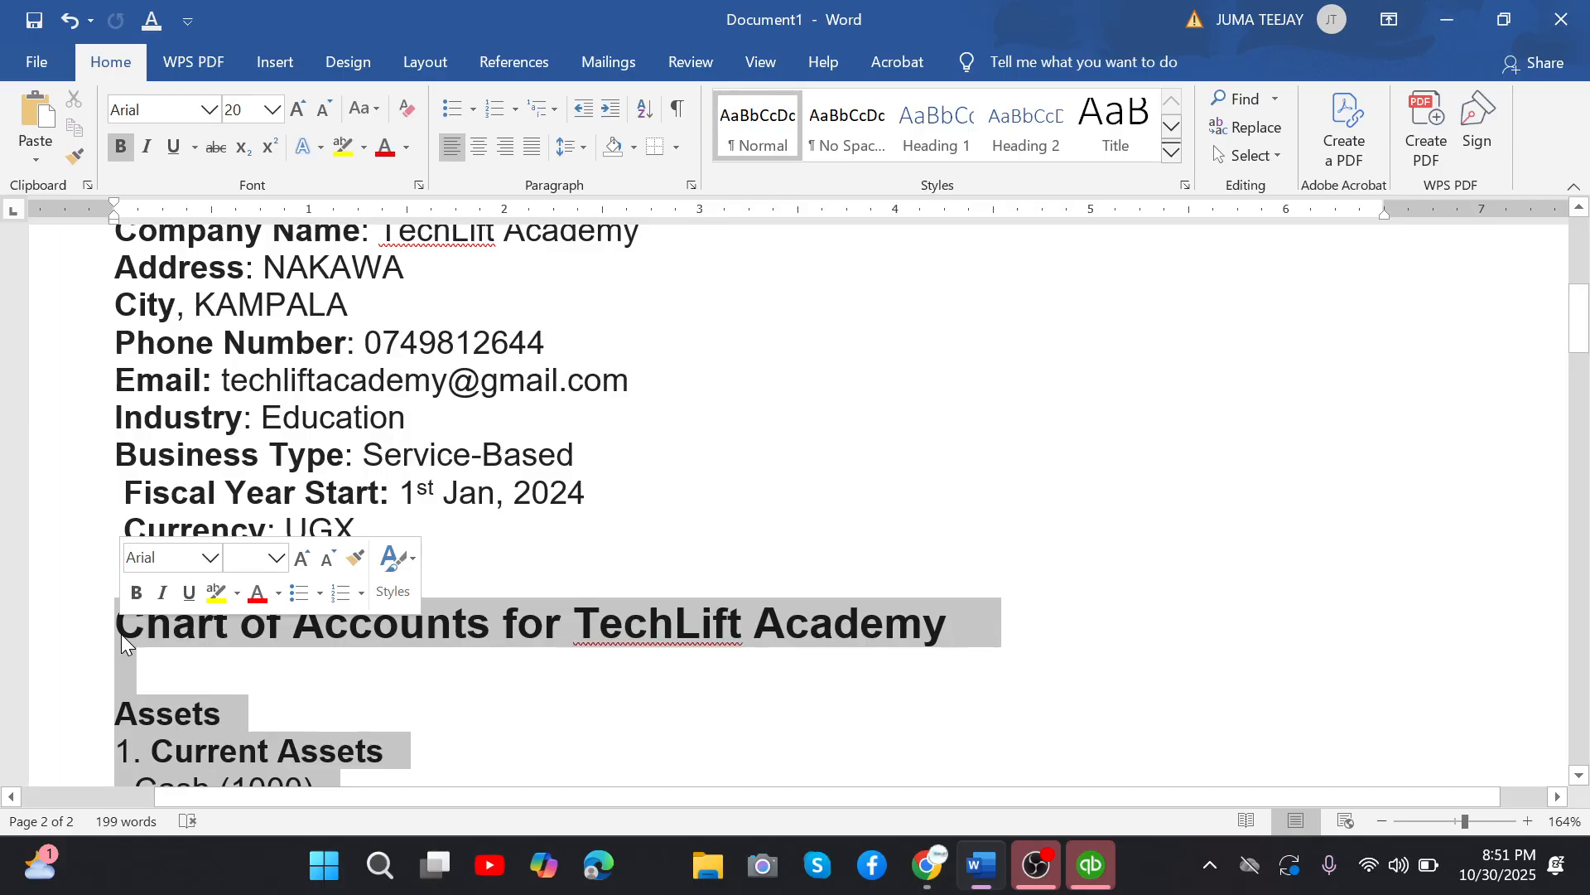
pyautogui.click(490, 478)
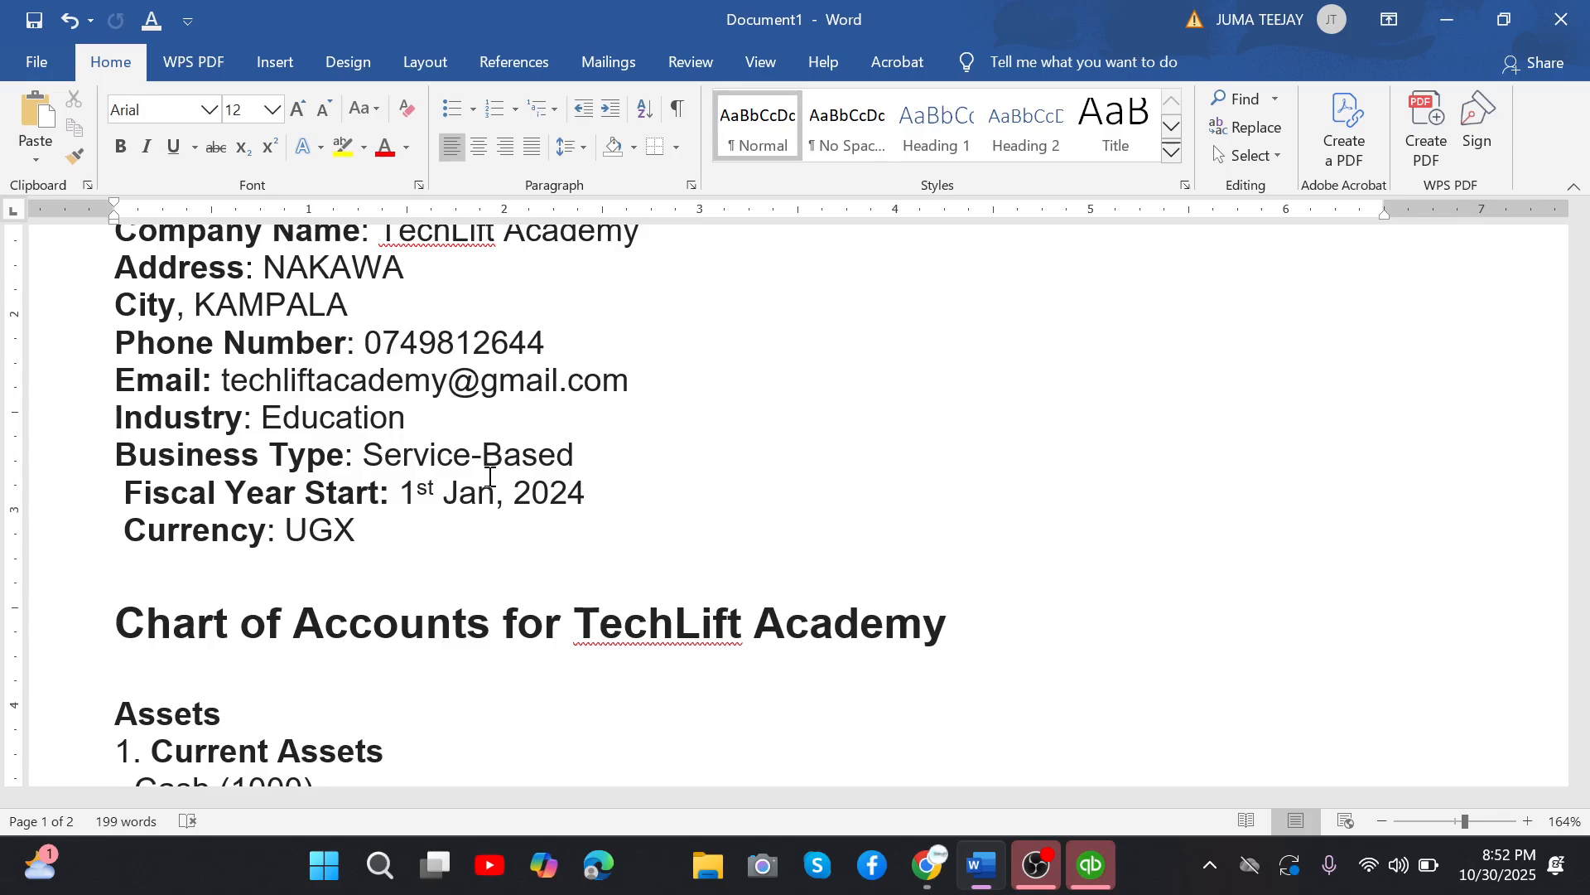
# Switch to the Google Meet call in Chrome and stop presenting the screen.
pyautogui.moveTo(940, 886)
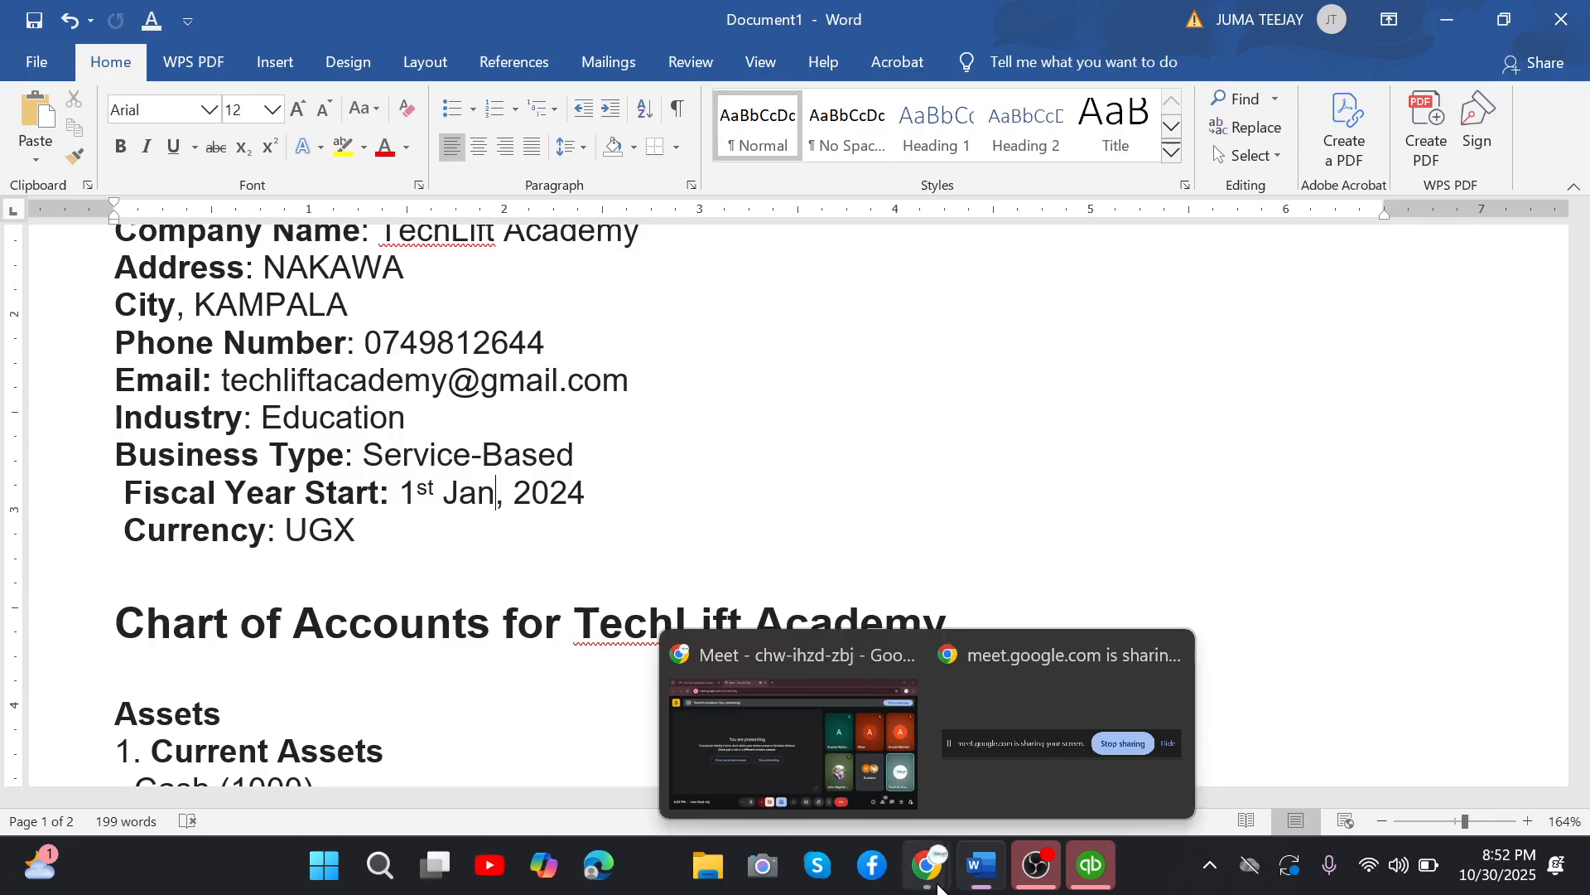
pyautogui.click(853, 713)
pyautogui.click(443, 517)
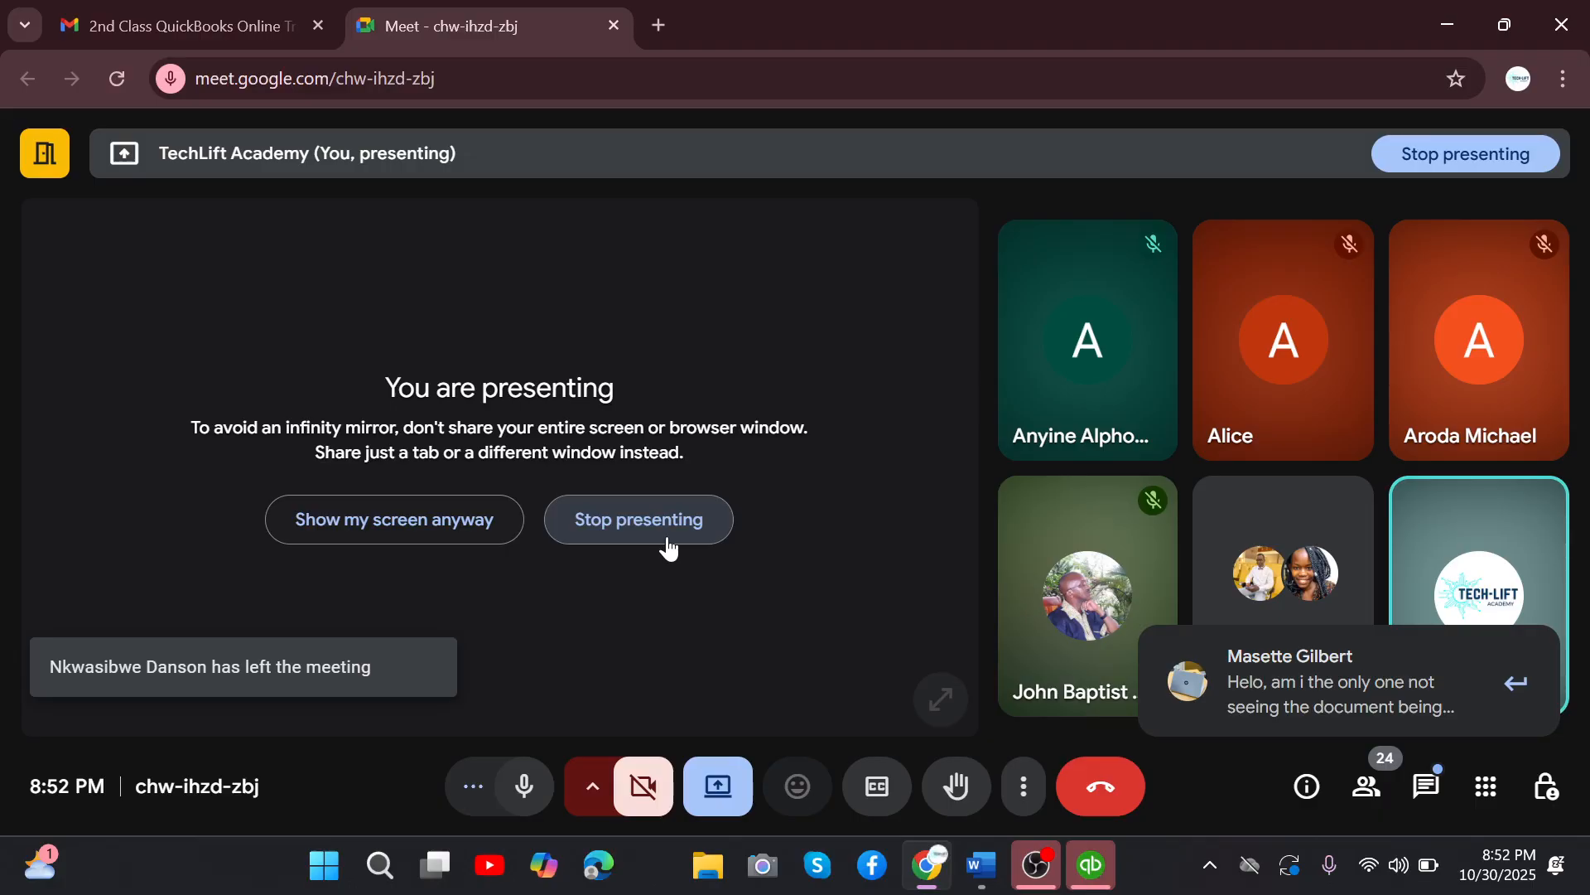
pyautogui.click(694, 538)
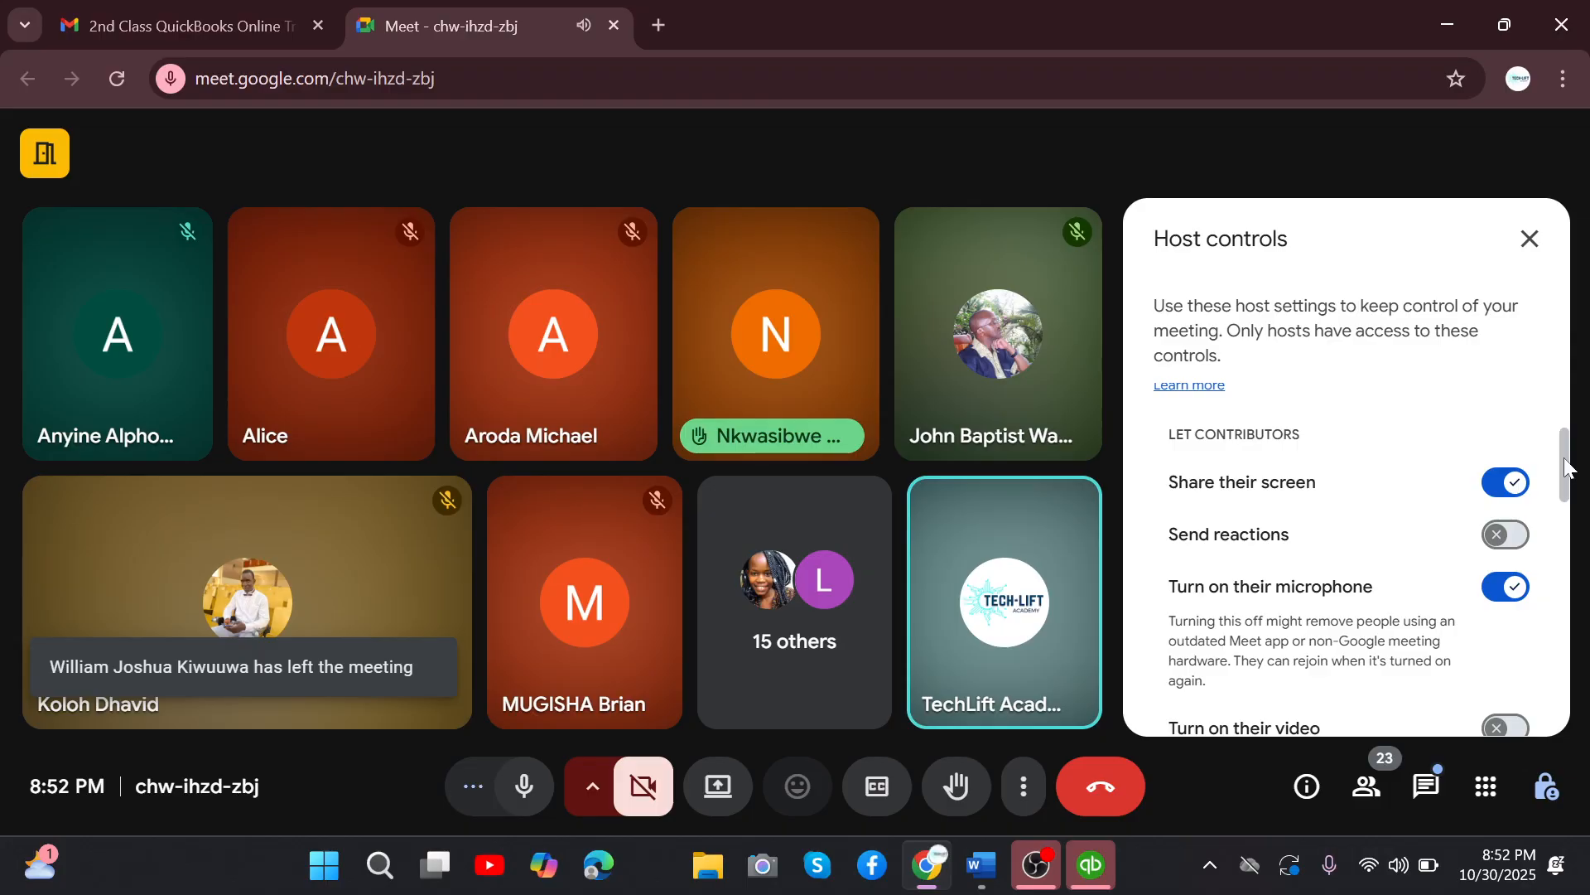
# Read and close the in-call messages, and turn off the host control that lets contributors turn on their microphone.
pyautogui.scroll(-1, 1566, 468)
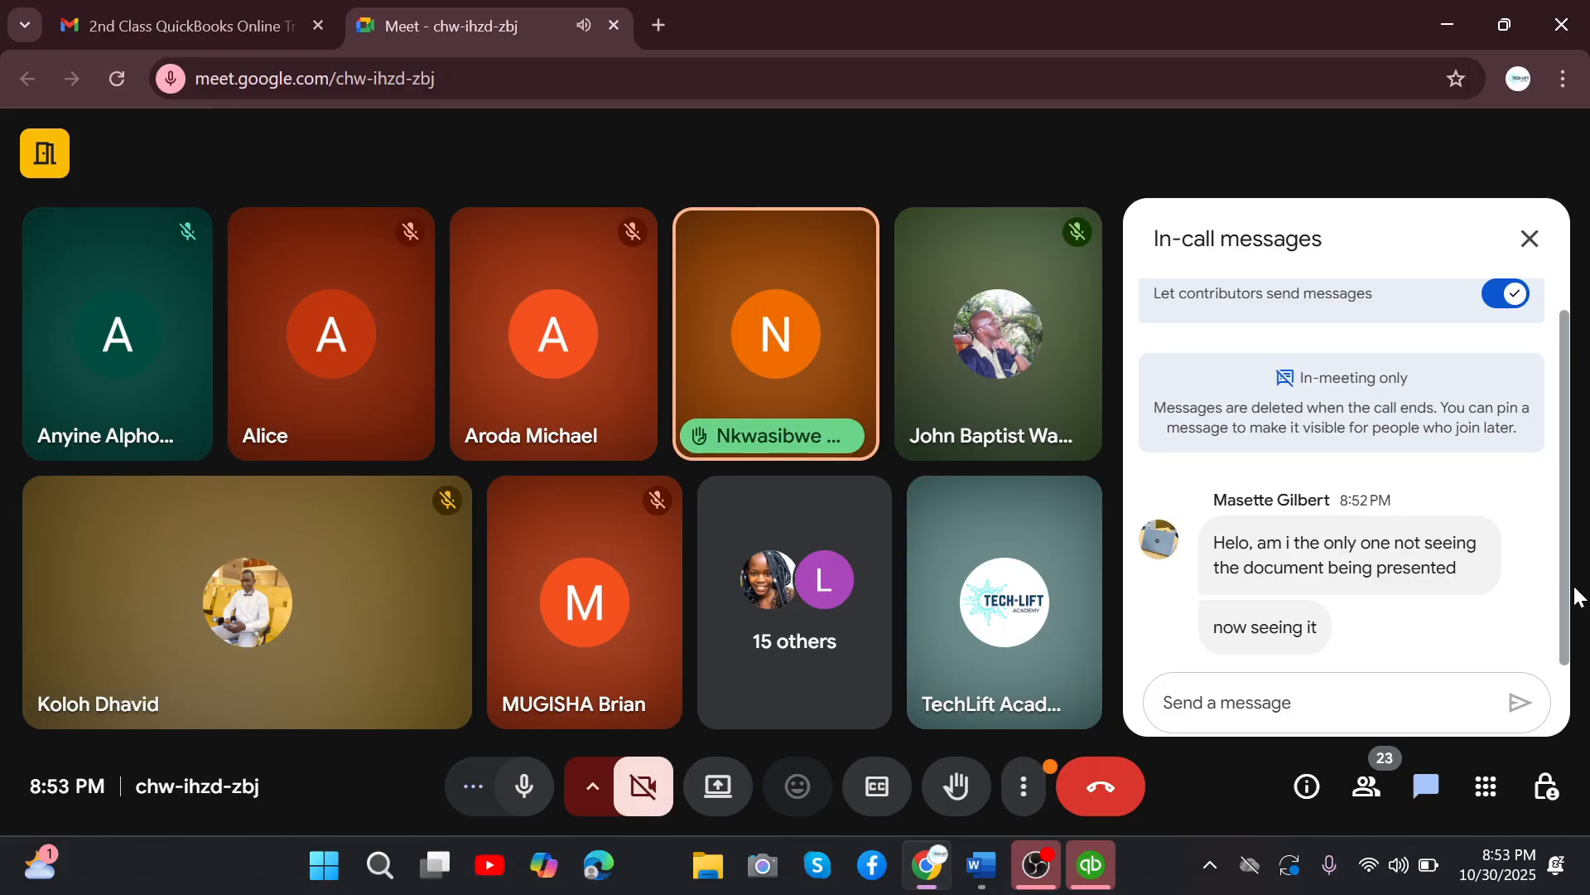
pyautogui.click(1531, 238)
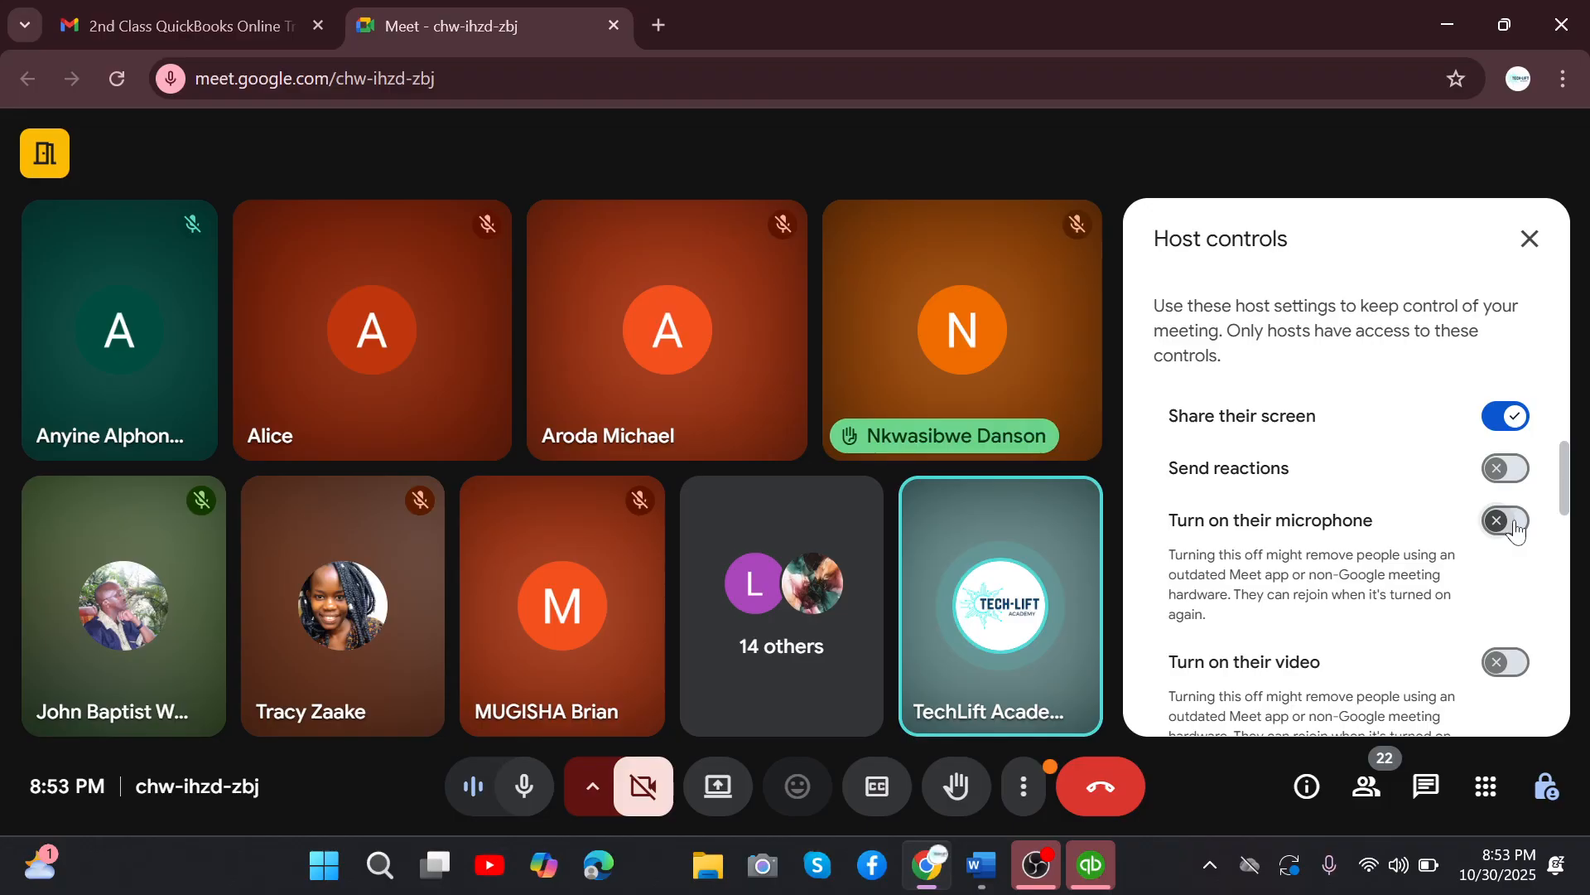
# Share the entire screen with the meeting and switch to QuickBooks.
pyautogui.click(997, 215)
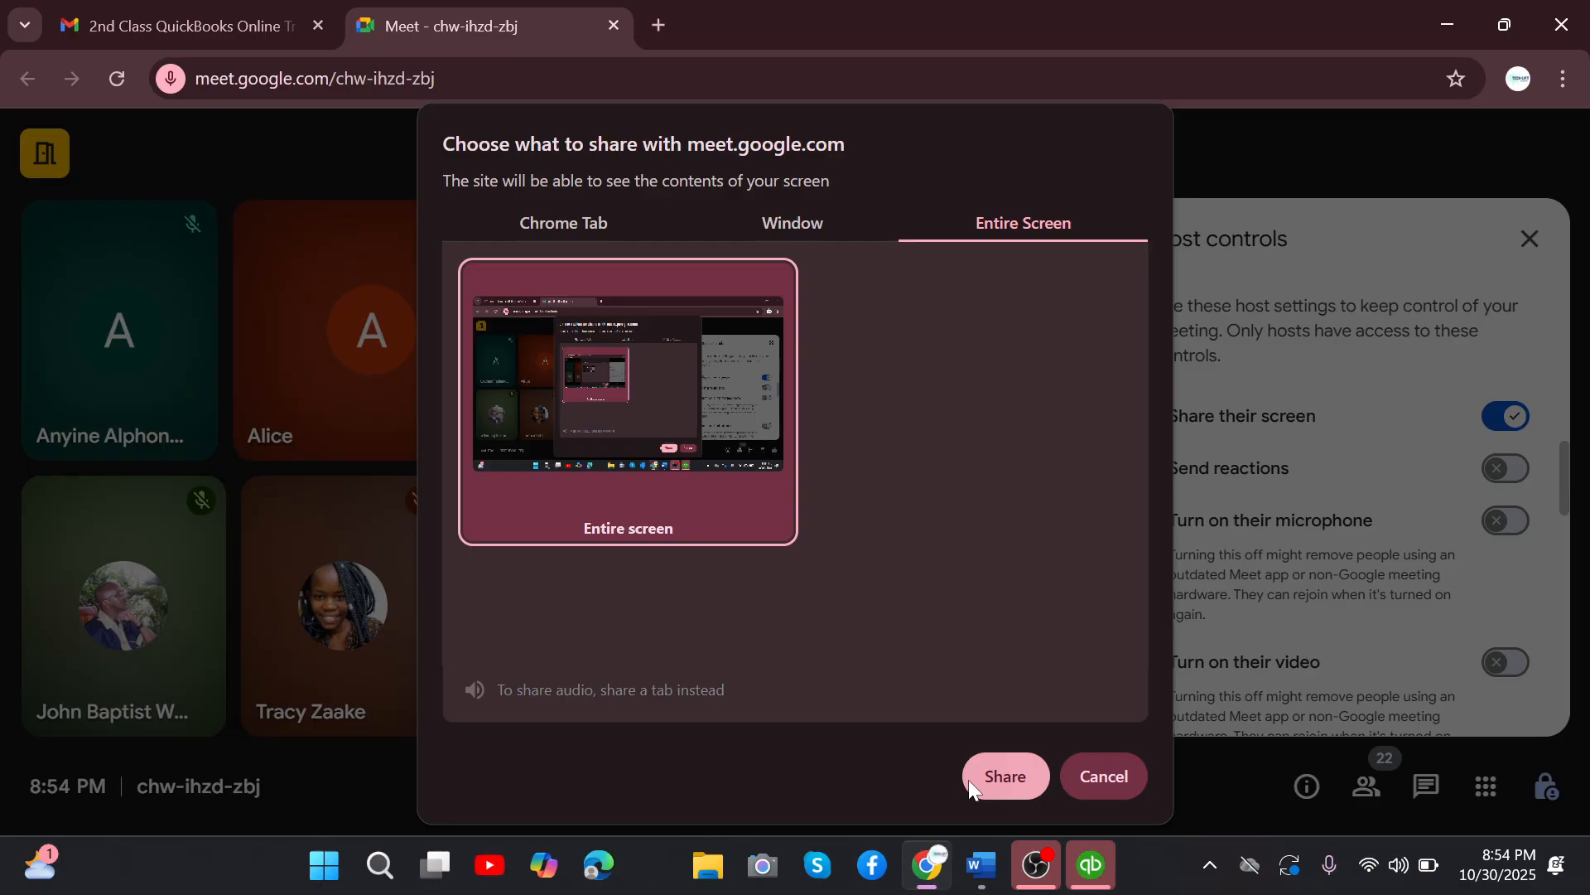
pyautogui.click(971, 790)
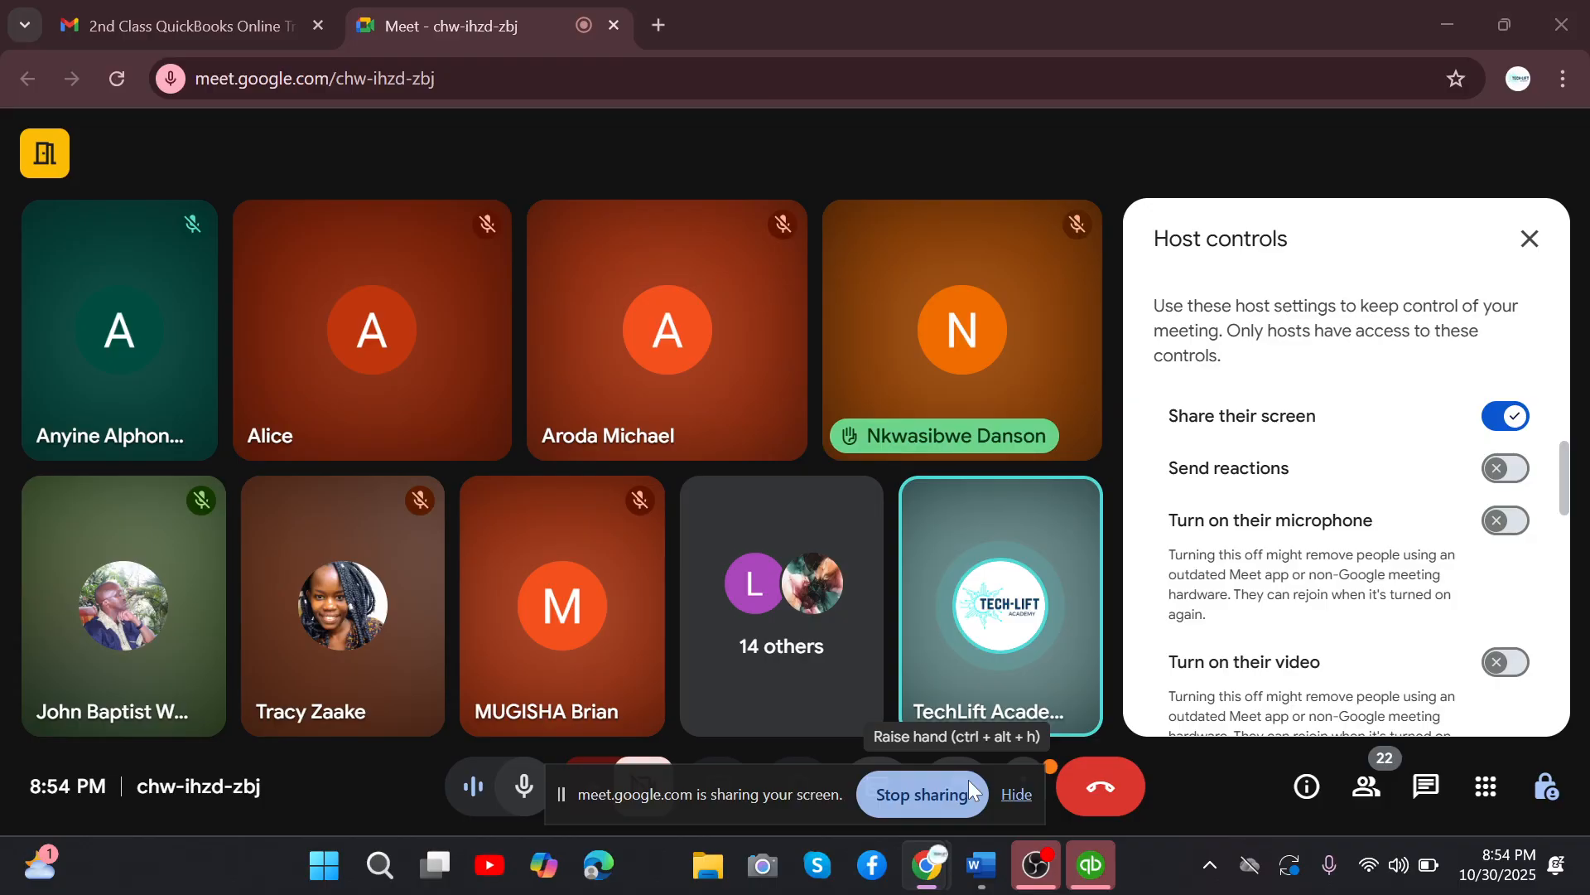
pyautogui.click(1091, 865)
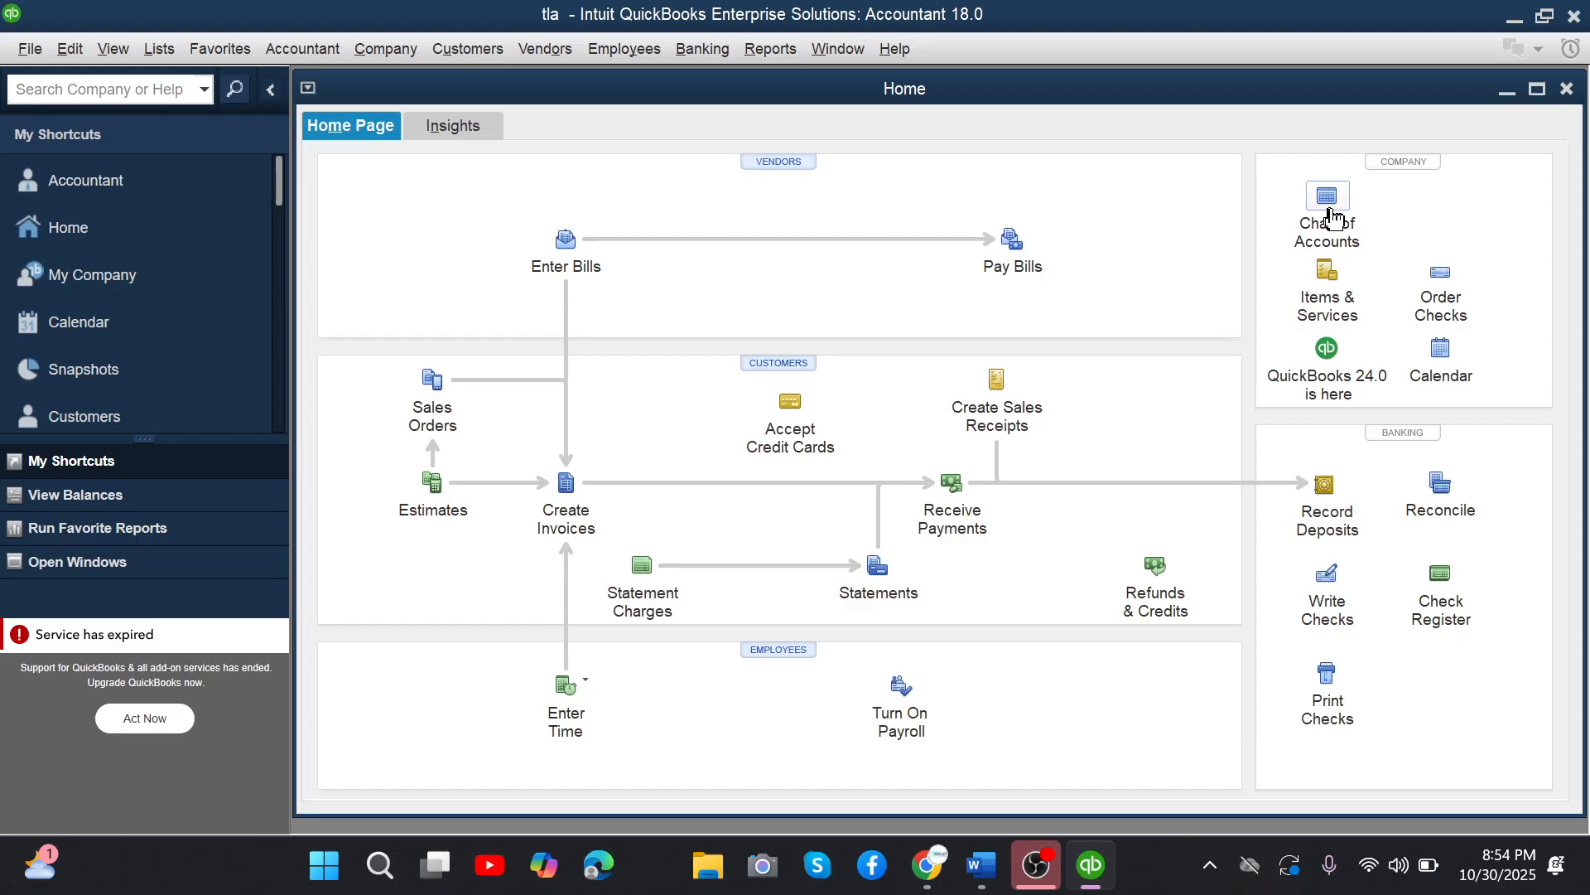
pyautogui.click(31, 49)
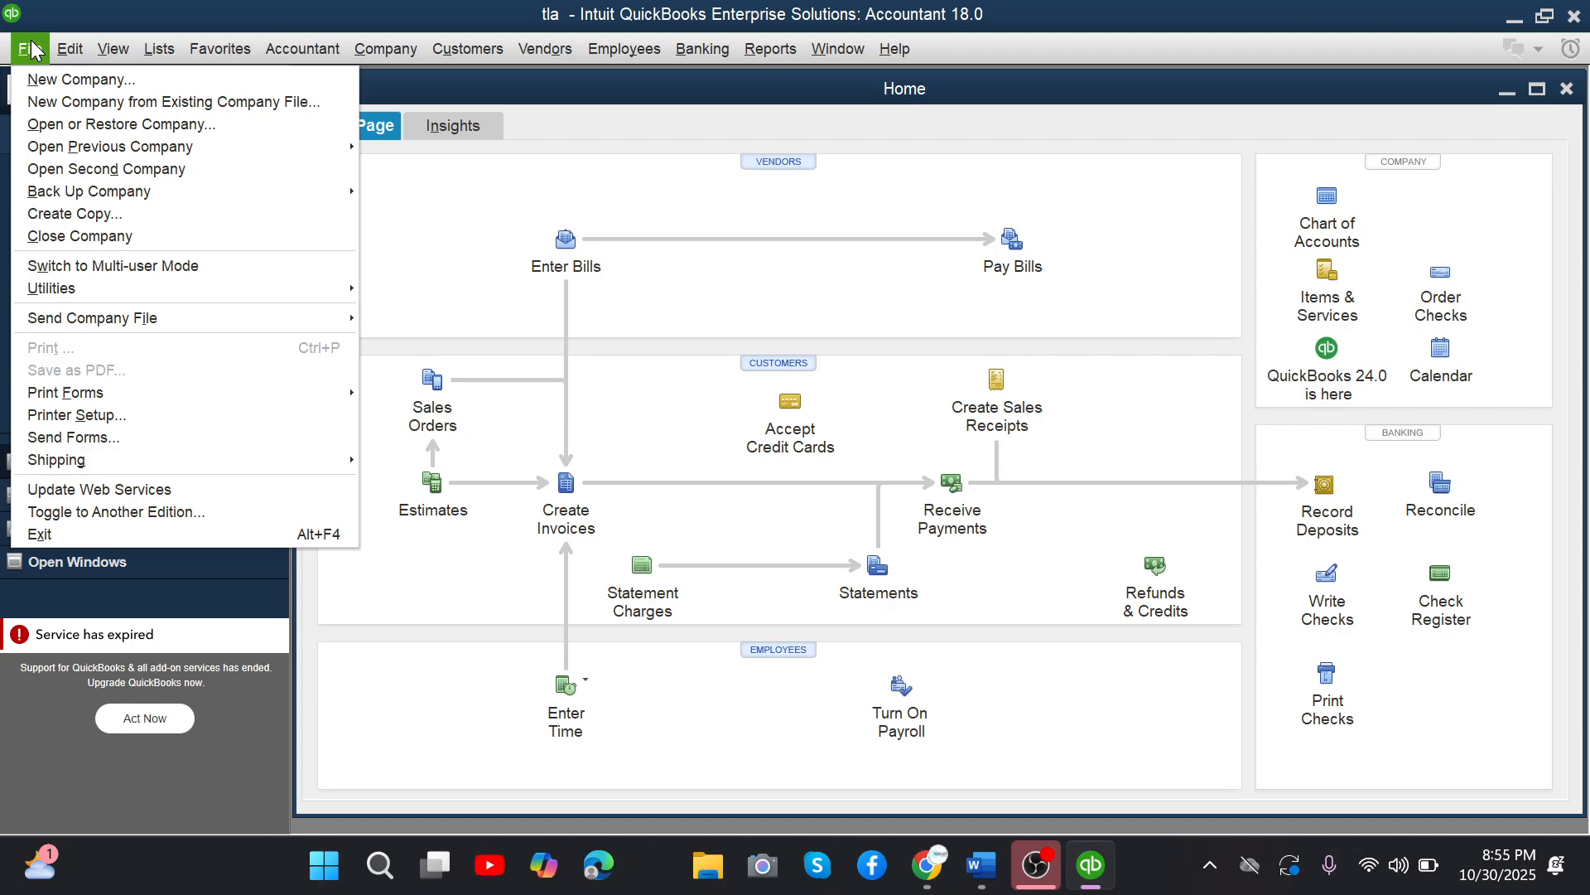
pyautogui.click(533, 179)
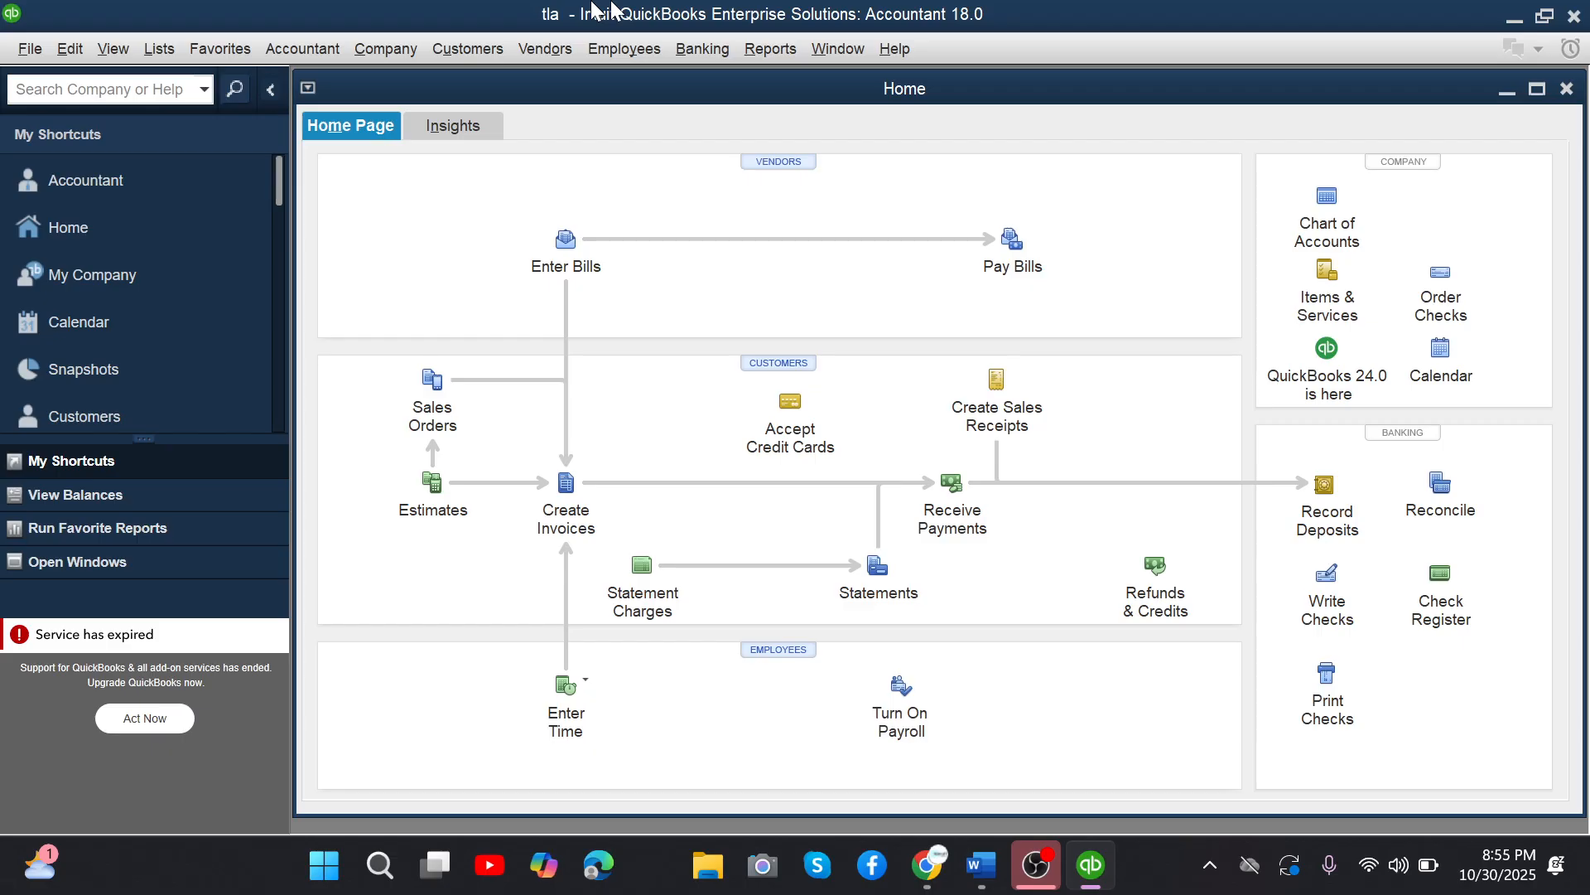
pyautogui.hotkey('alt', 'Tab')
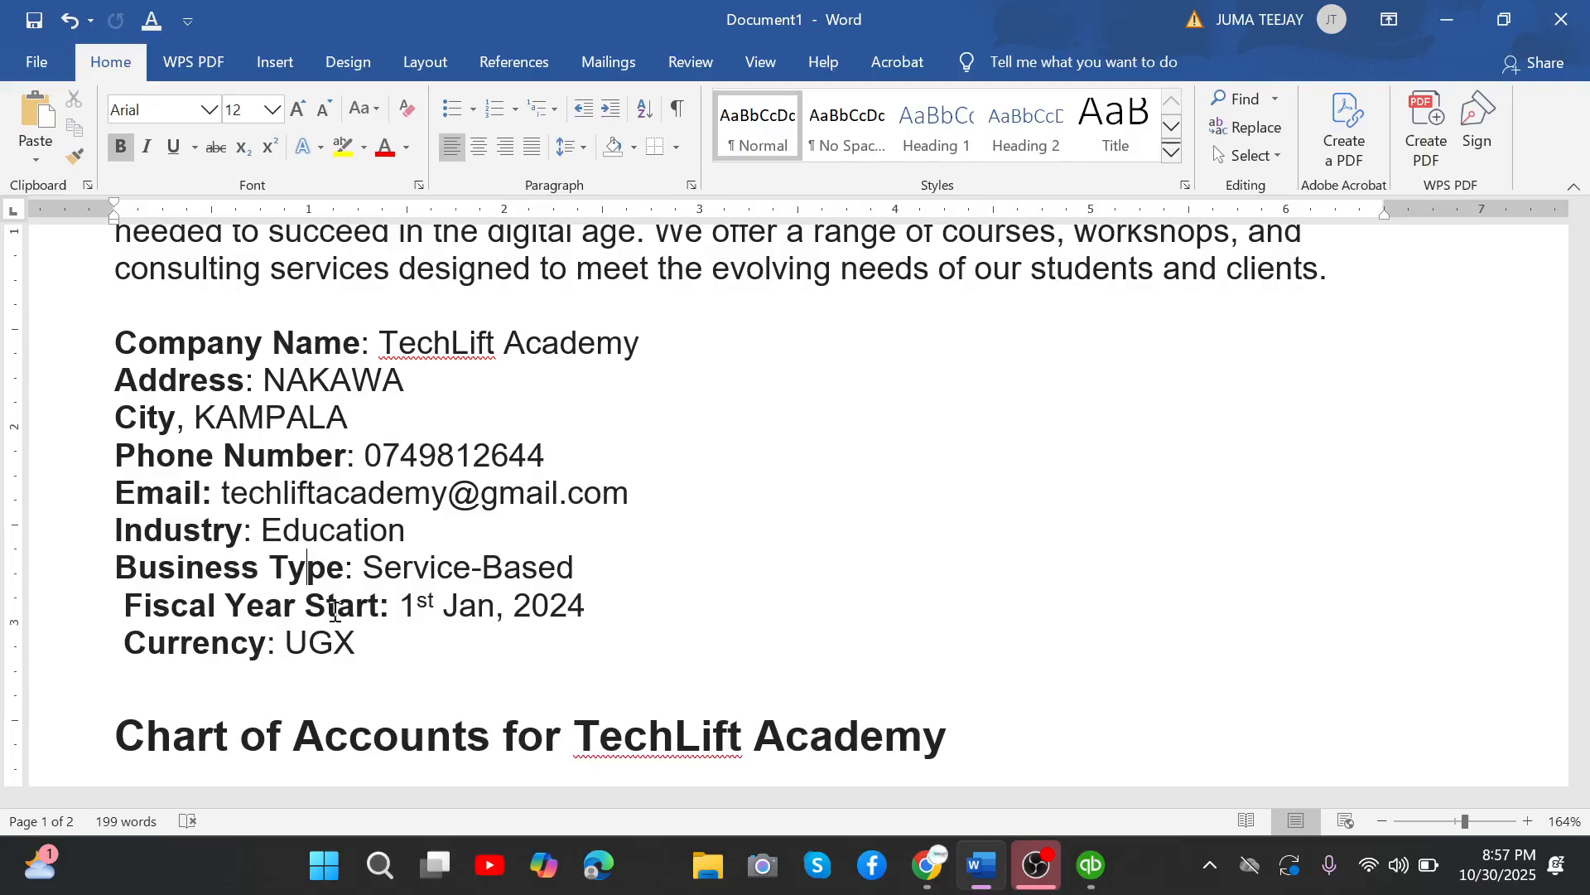
pyautogui.hotkey('alt', 'Tab')
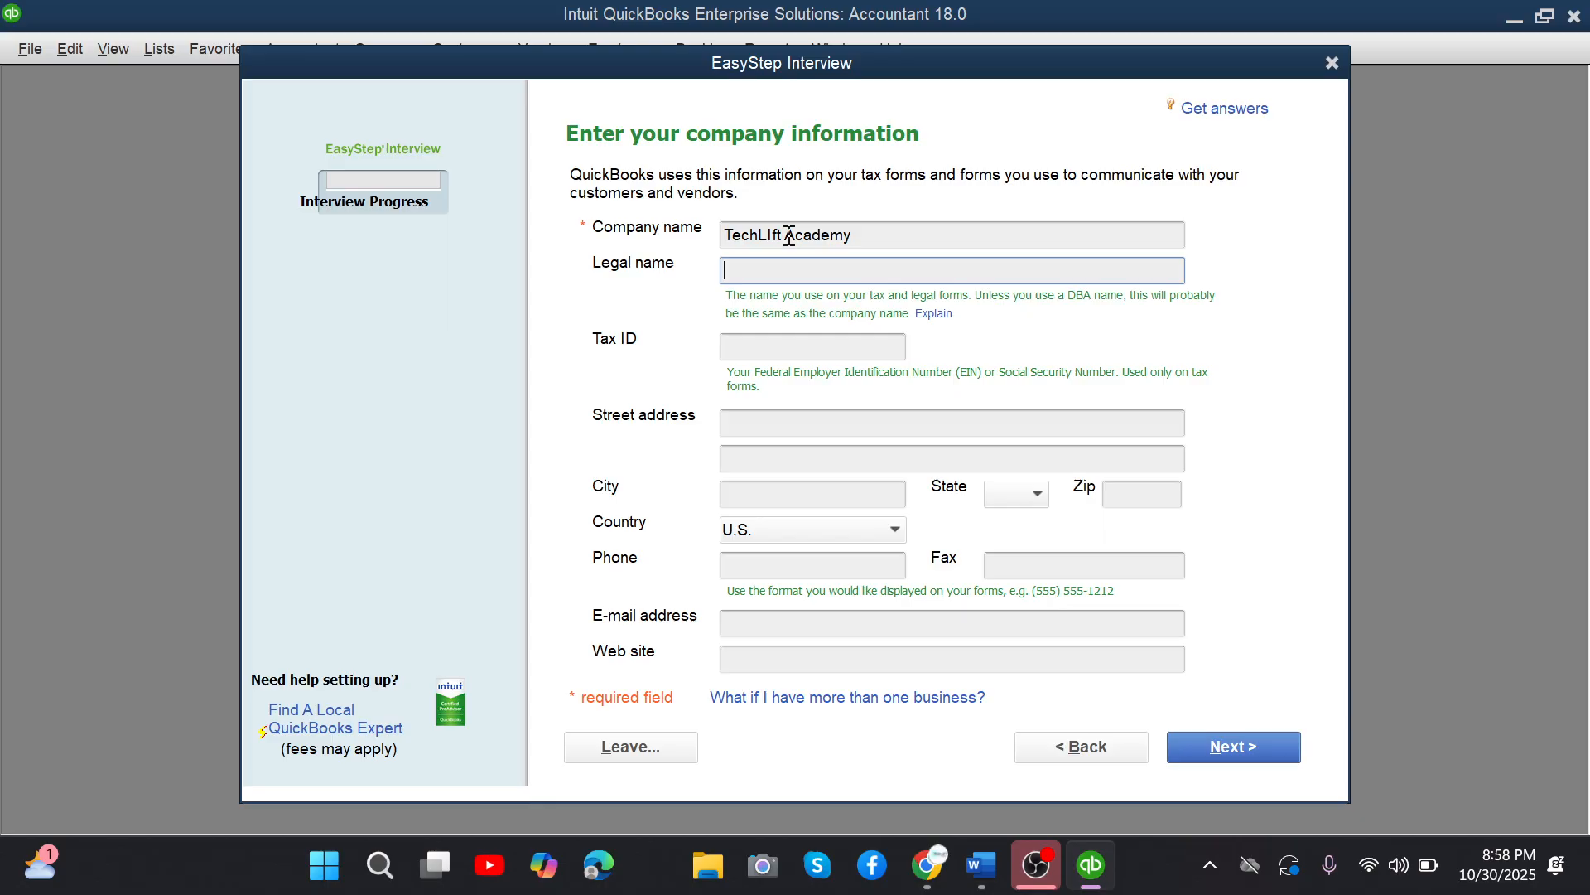
pyautogui.write('TechLift')
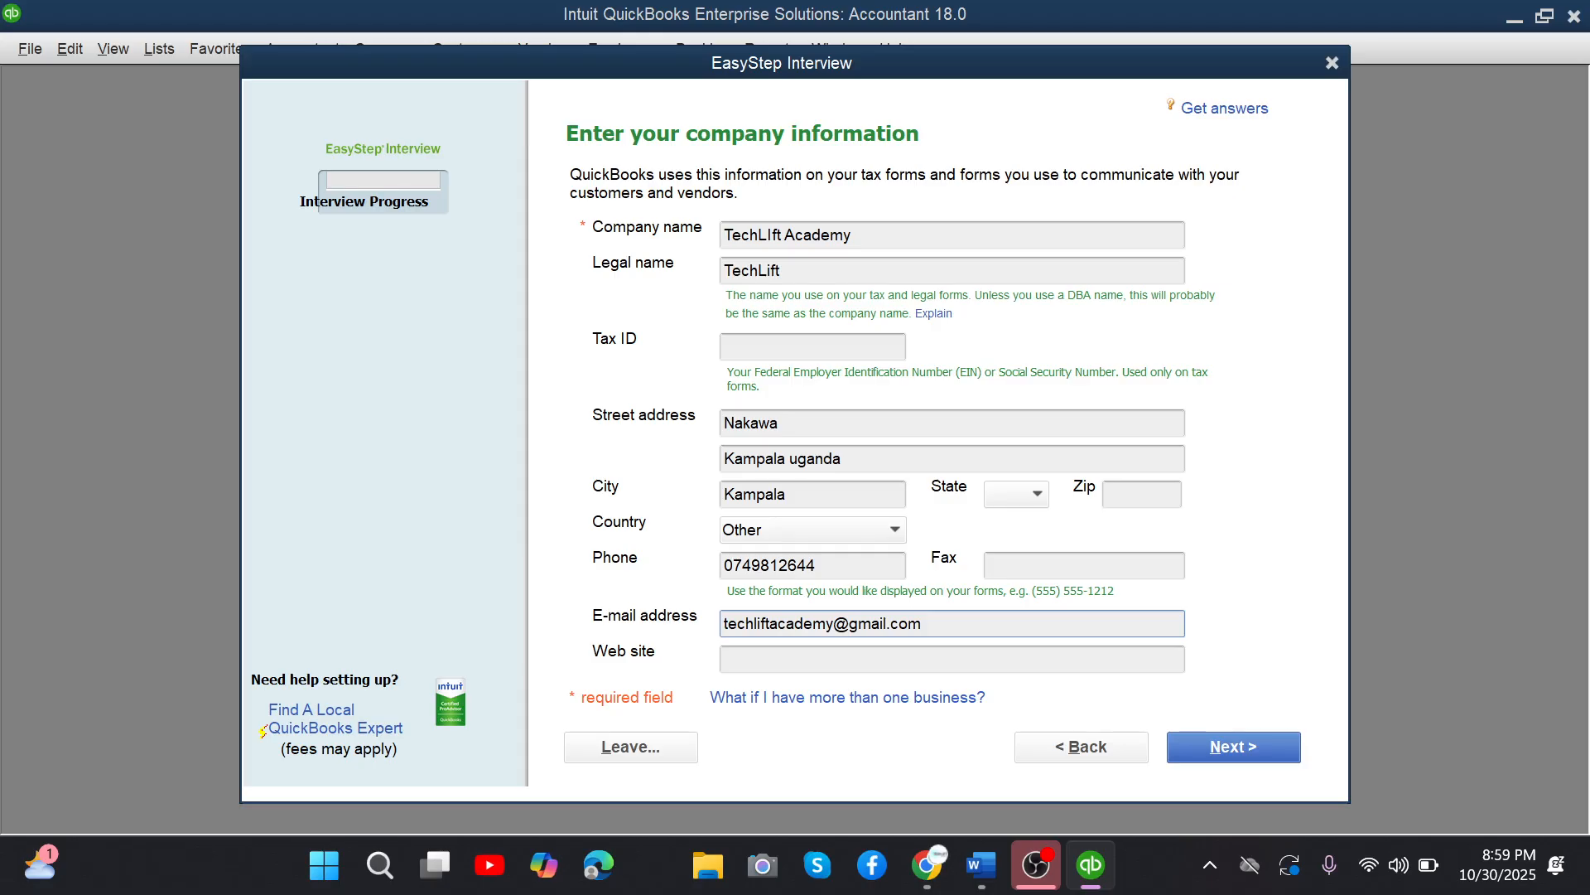
pyautogui.press('Tab')
pyautogui.write('www.')
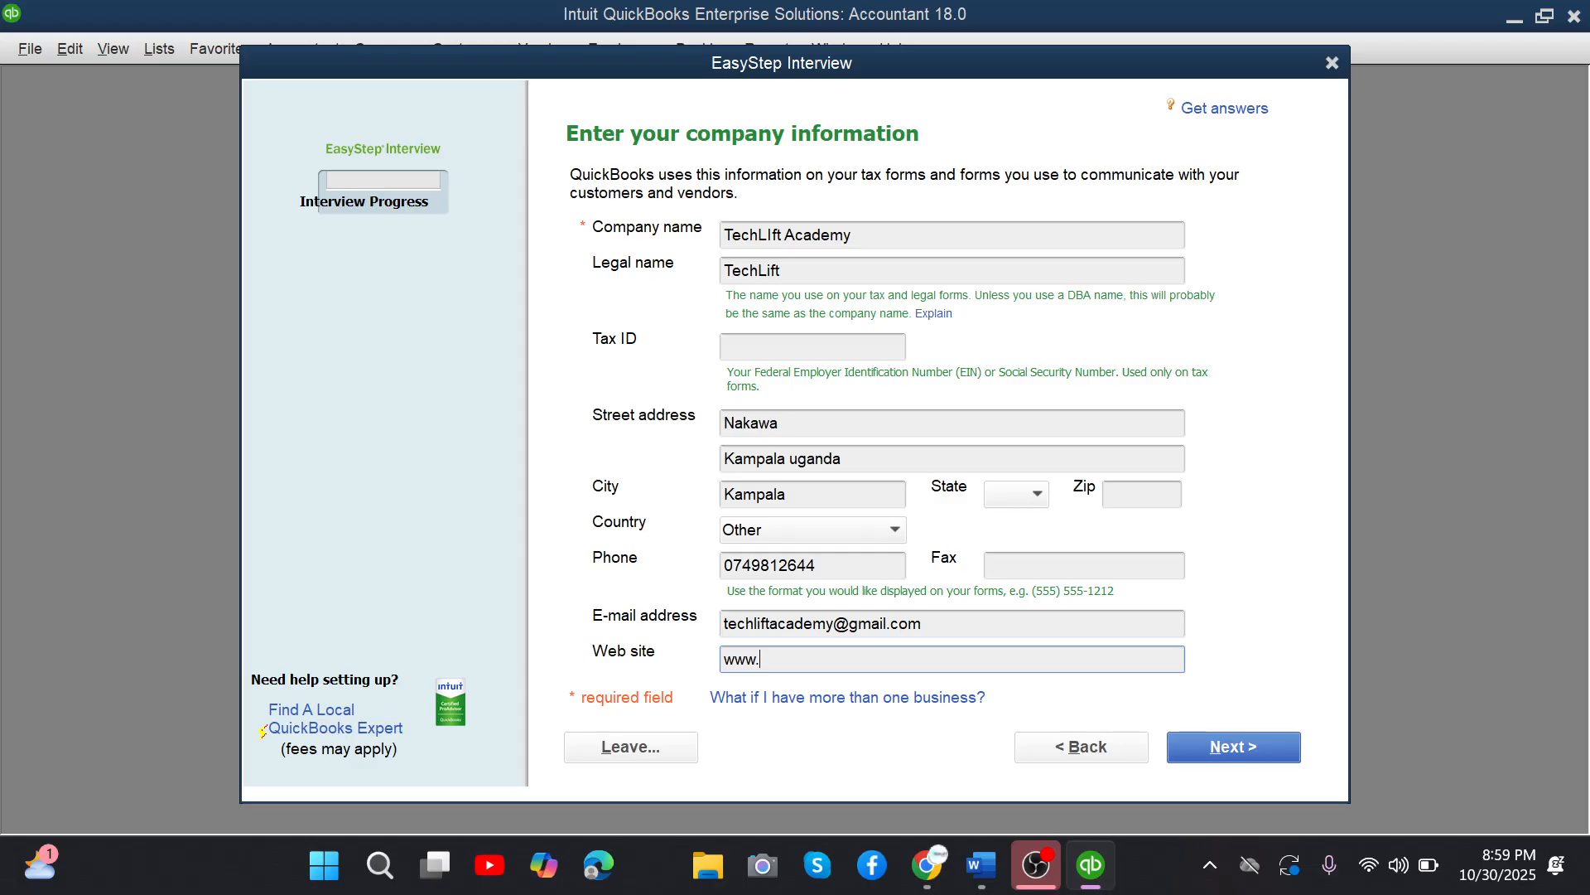
pyautogui.press('Return')
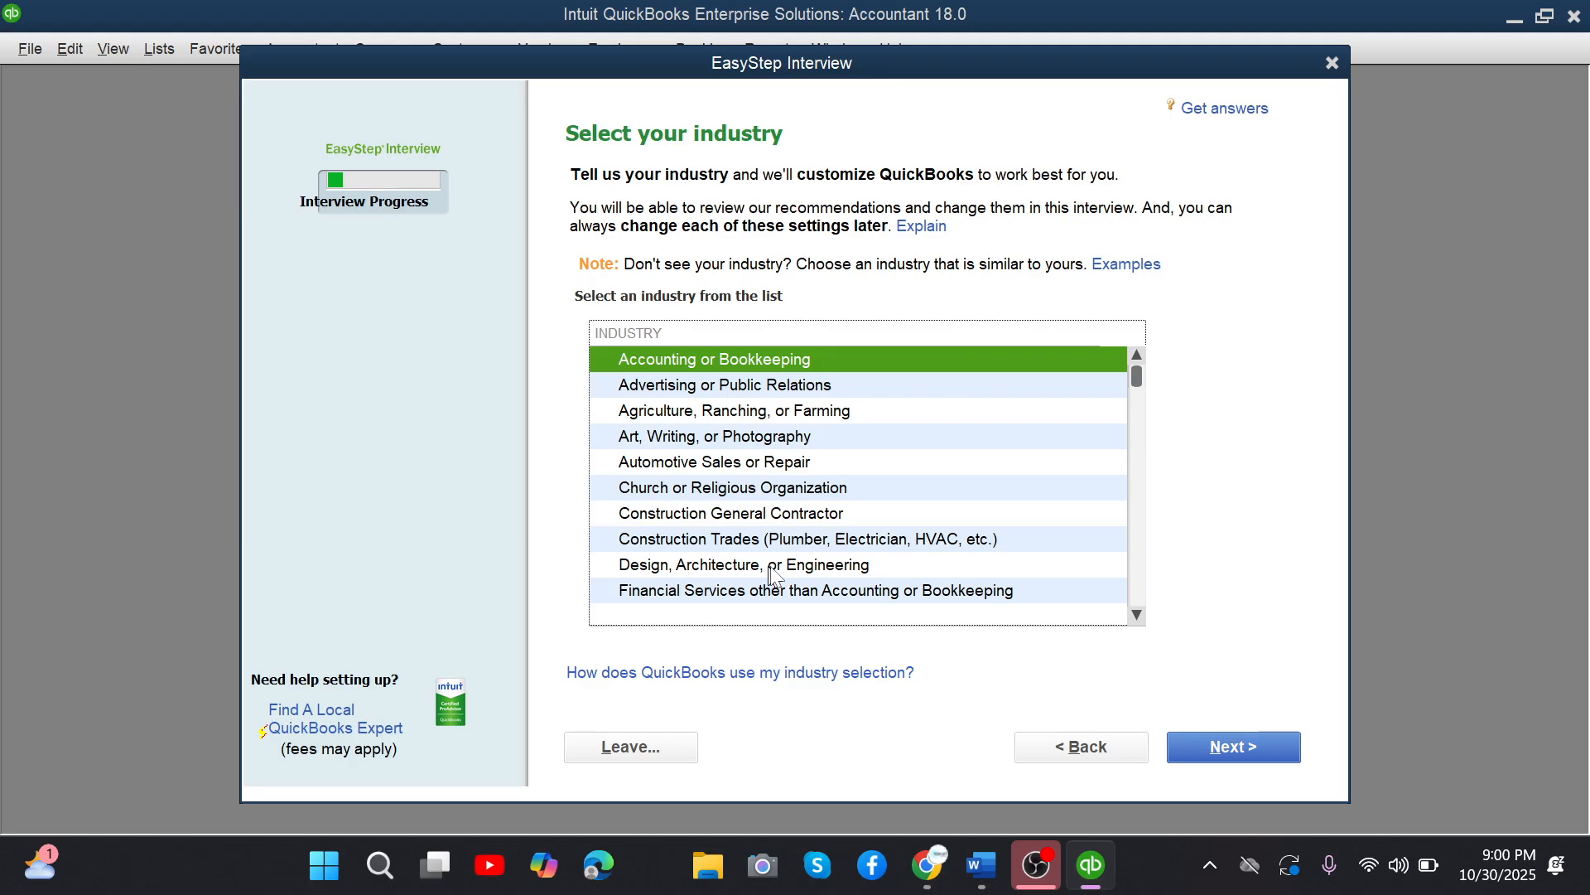
# Look through the industry list from construction to property management and continue to the company organization question.
pyautogui.scroll(-2, 775, 574)
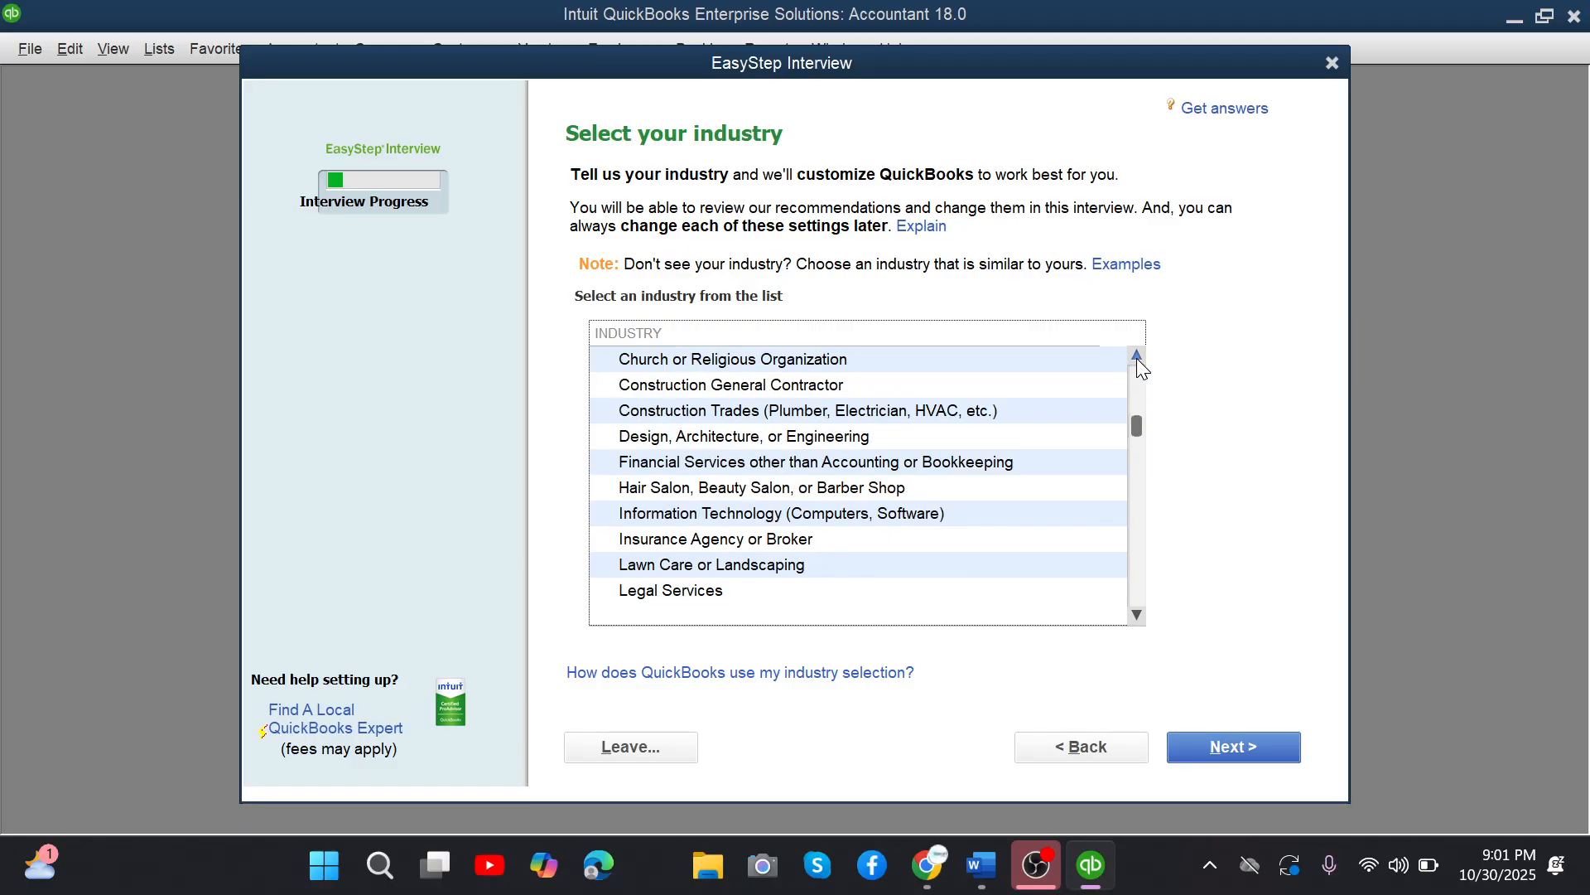
pyautogui.click(1137, 615)
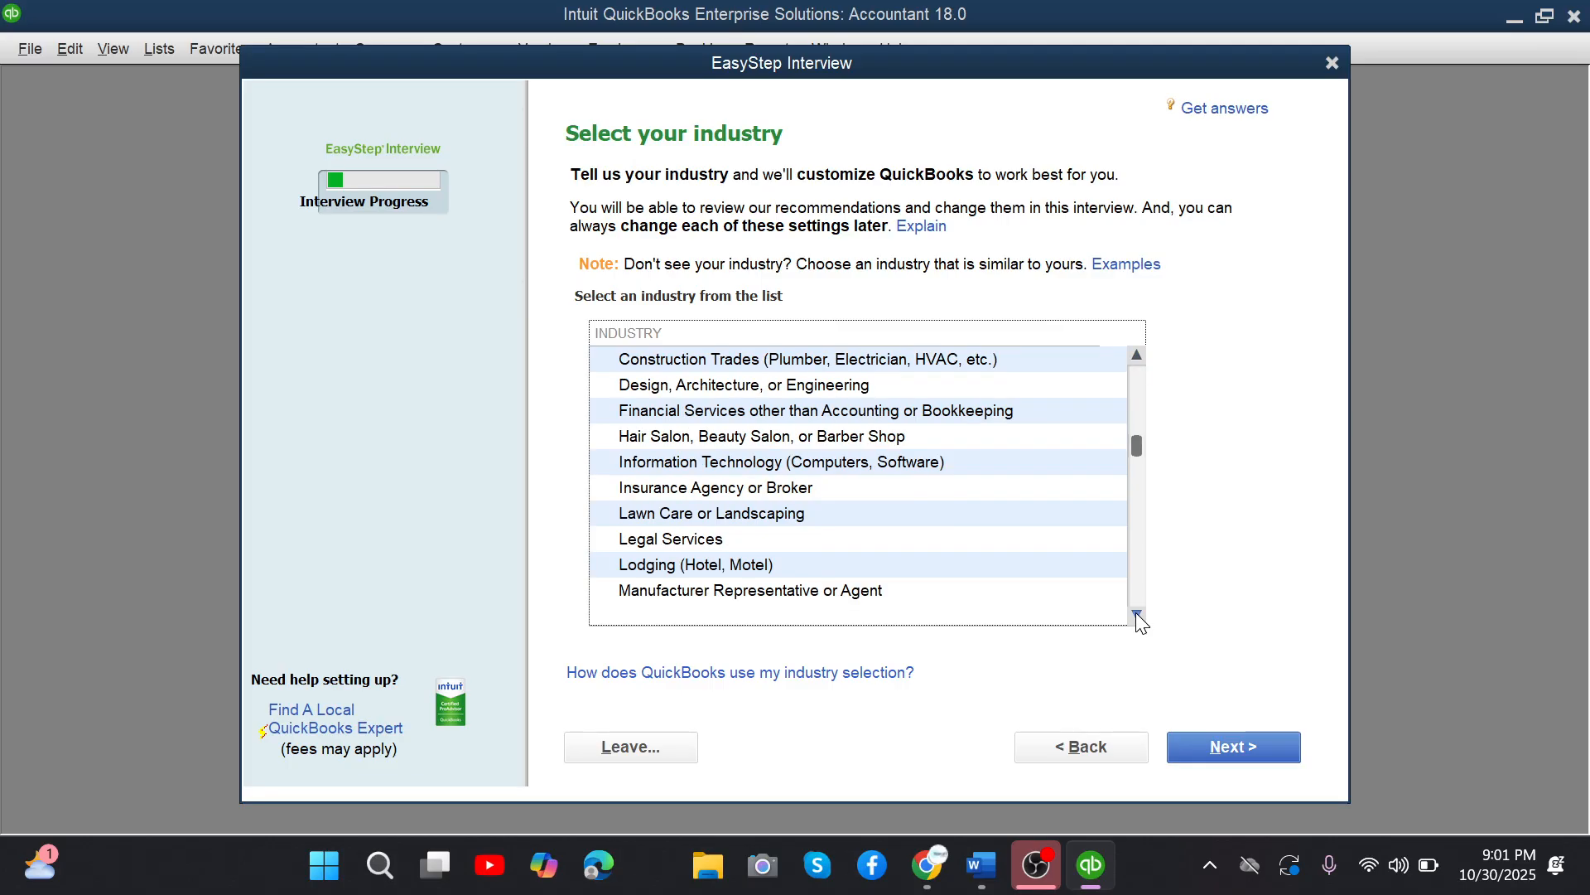
pyautogui.click(1136, 613)
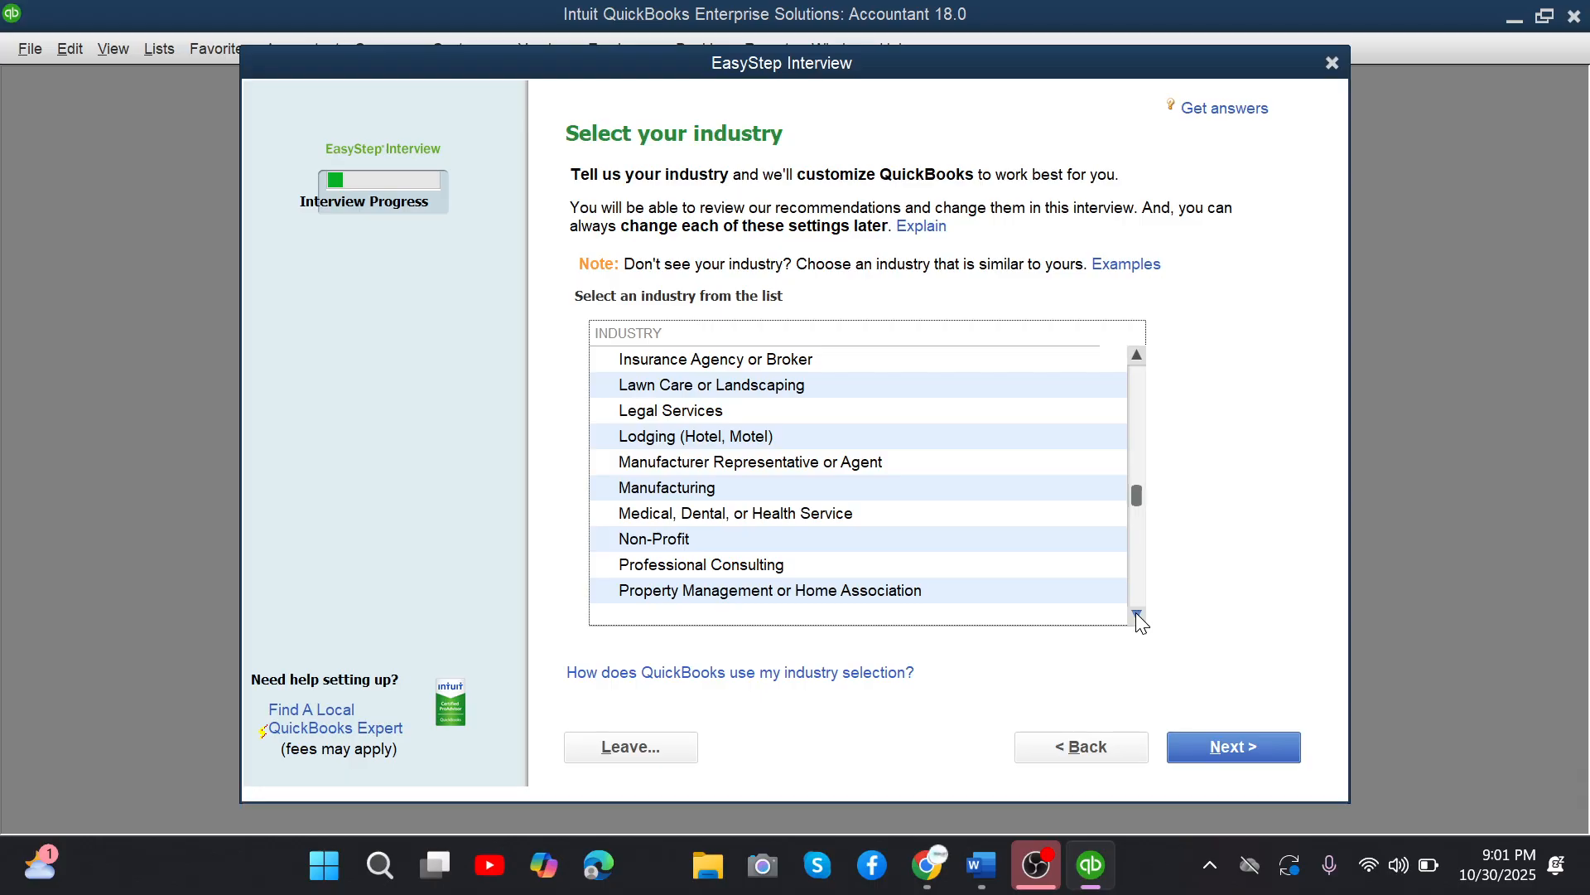
pyautogui.click(1253, 748)
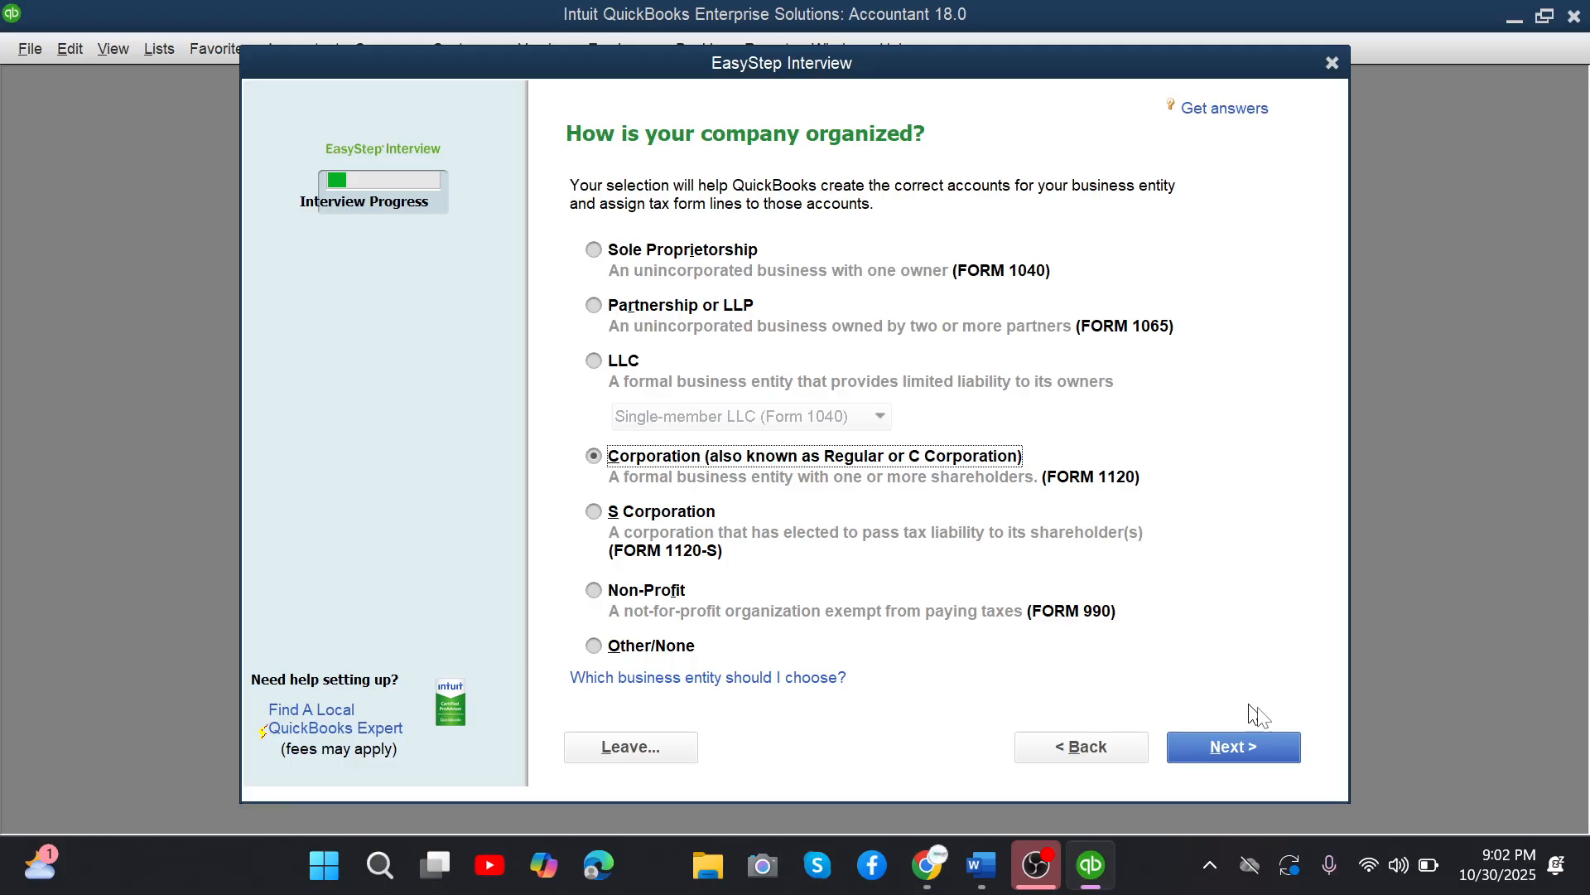
# Check the fiscal year start in the Word profile, and set January as the first fiscal month in QuickBooks.
pyautogui.hotkey('alt', 'Tab')
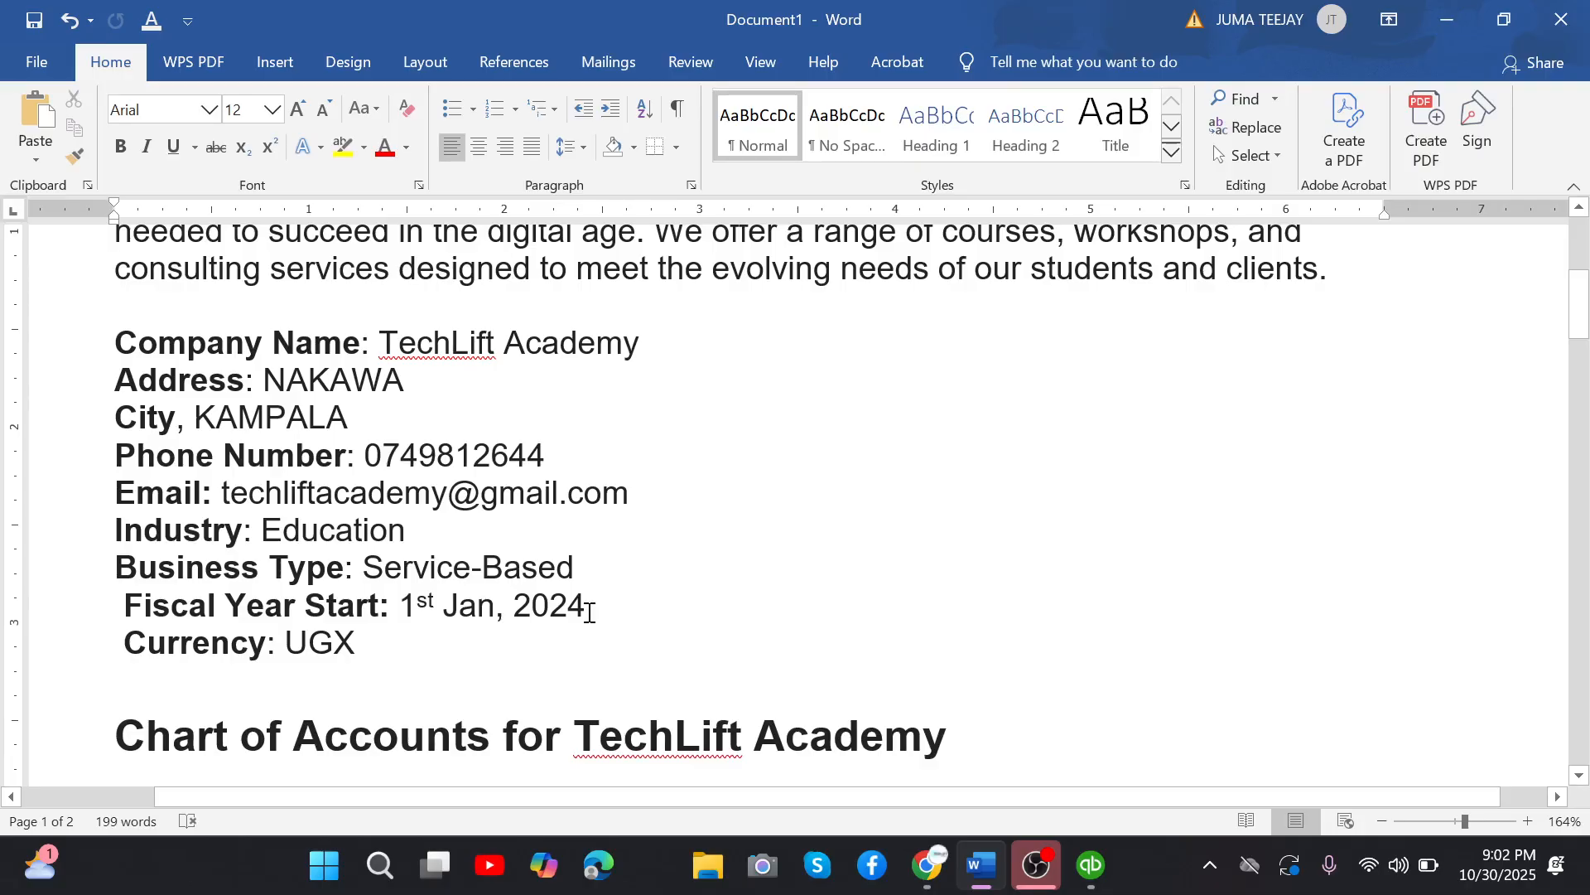
pyautogui.moveTo(1105, 883)
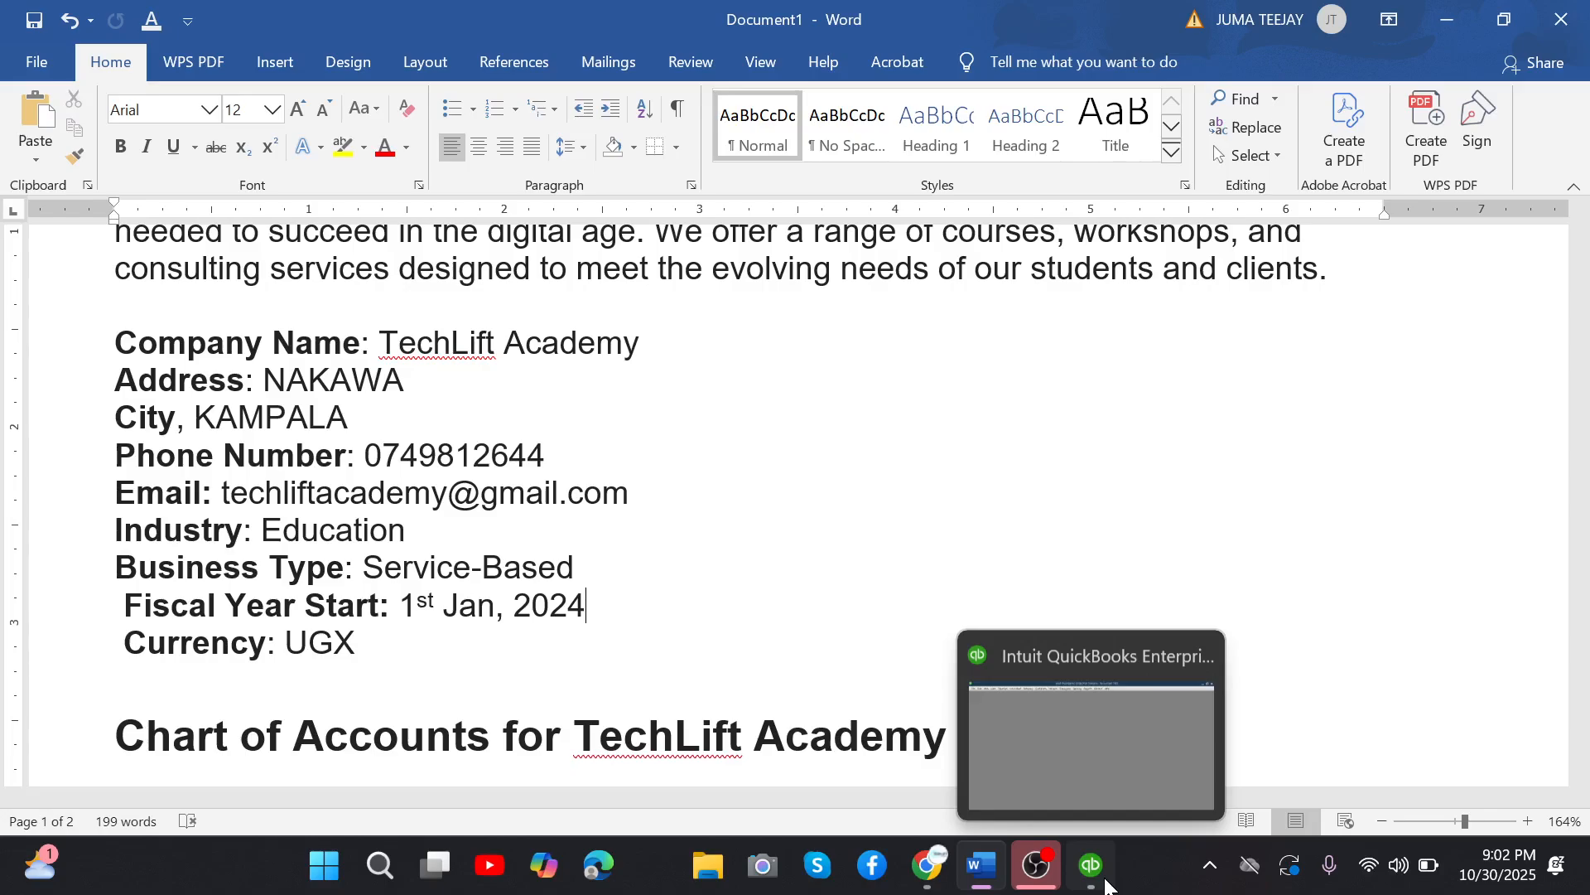
pyautogui.click(1092, 866)
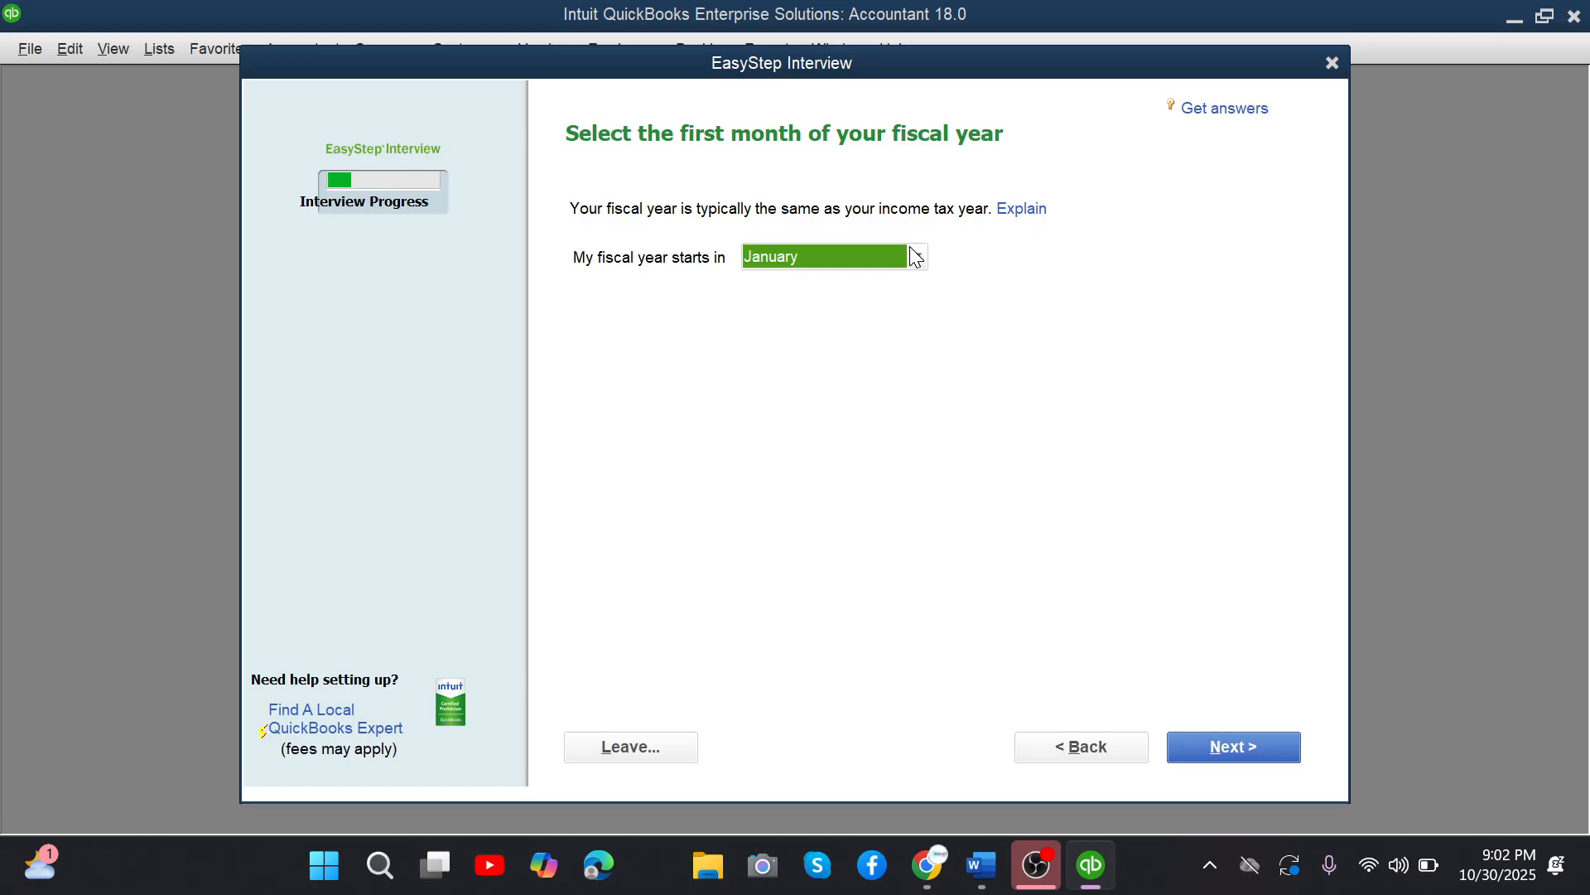
pyautogui.press('Return')
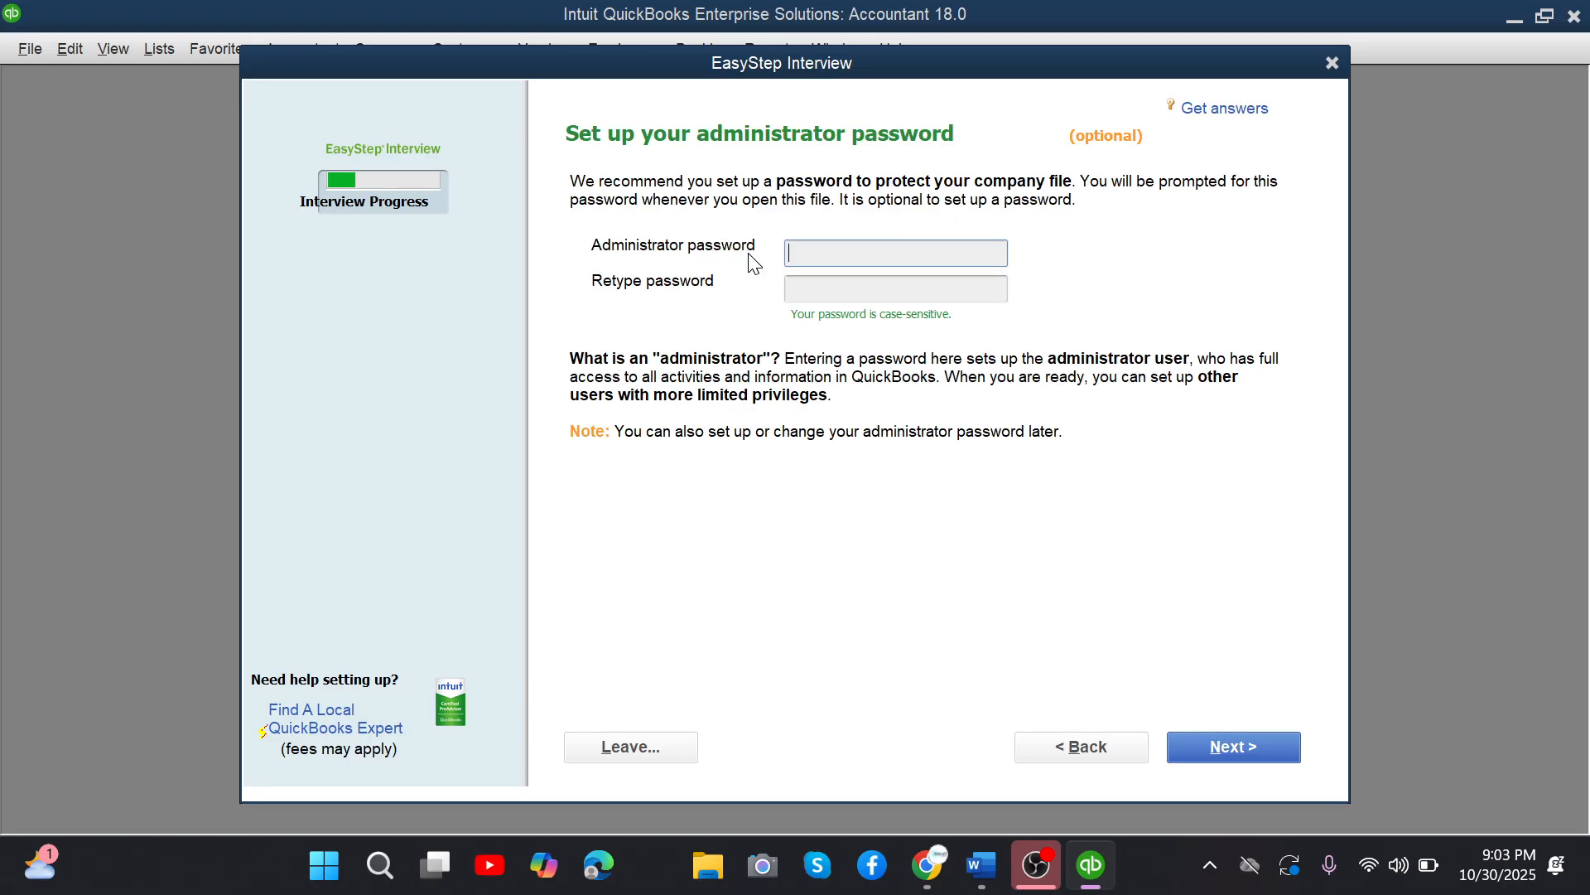
# Skip the administrator password and save the new company file to the Desktop as TechLIft Academy.
pyautogui.press('Return')
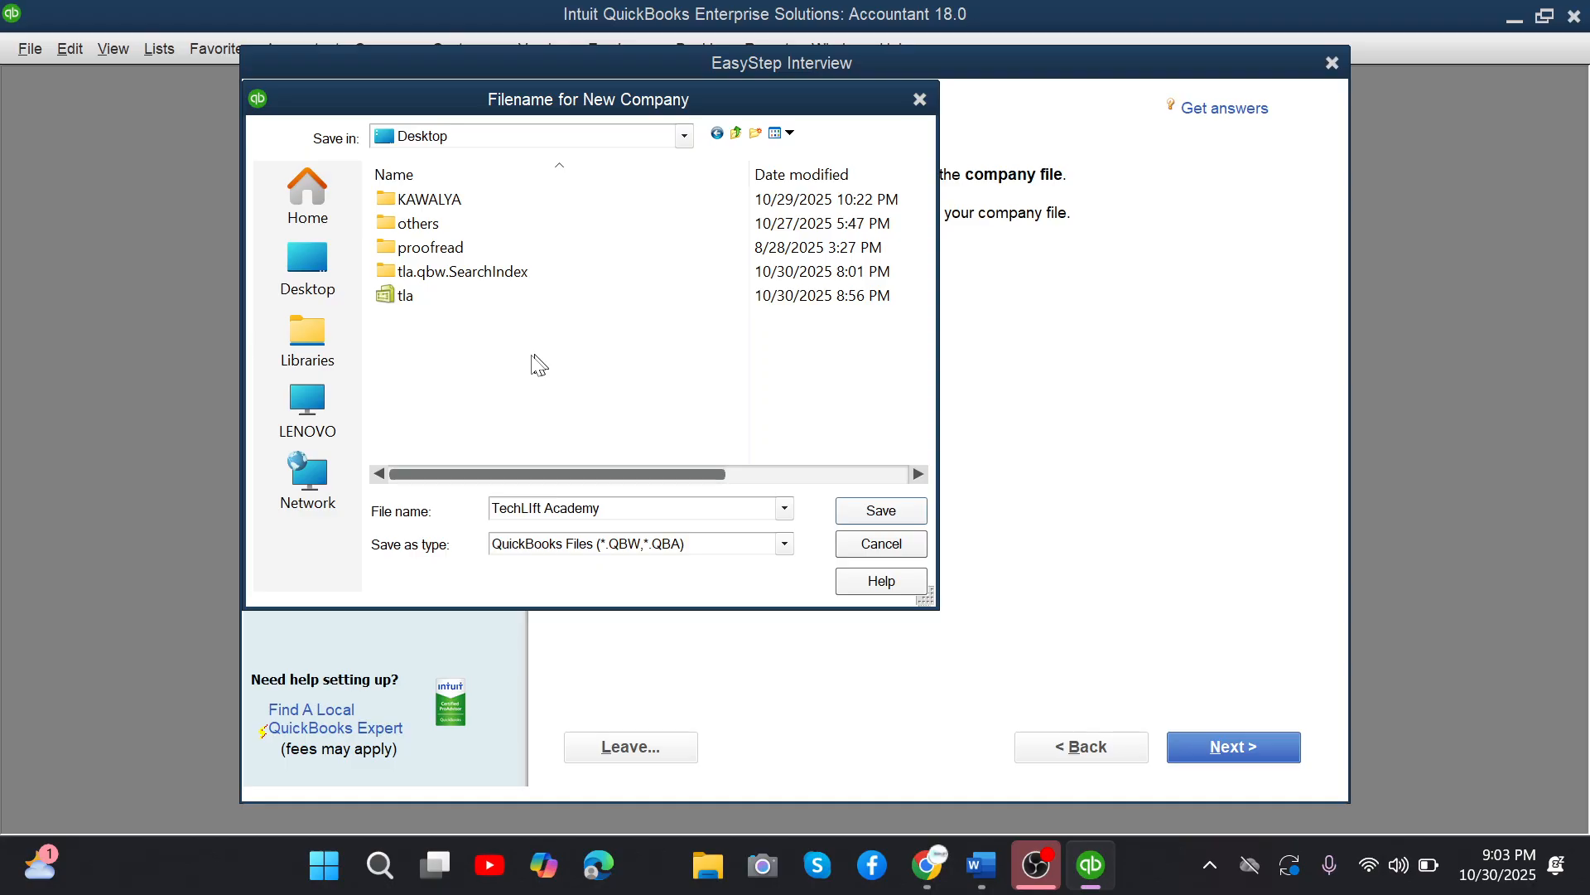
pyautogui.click(877, 522)
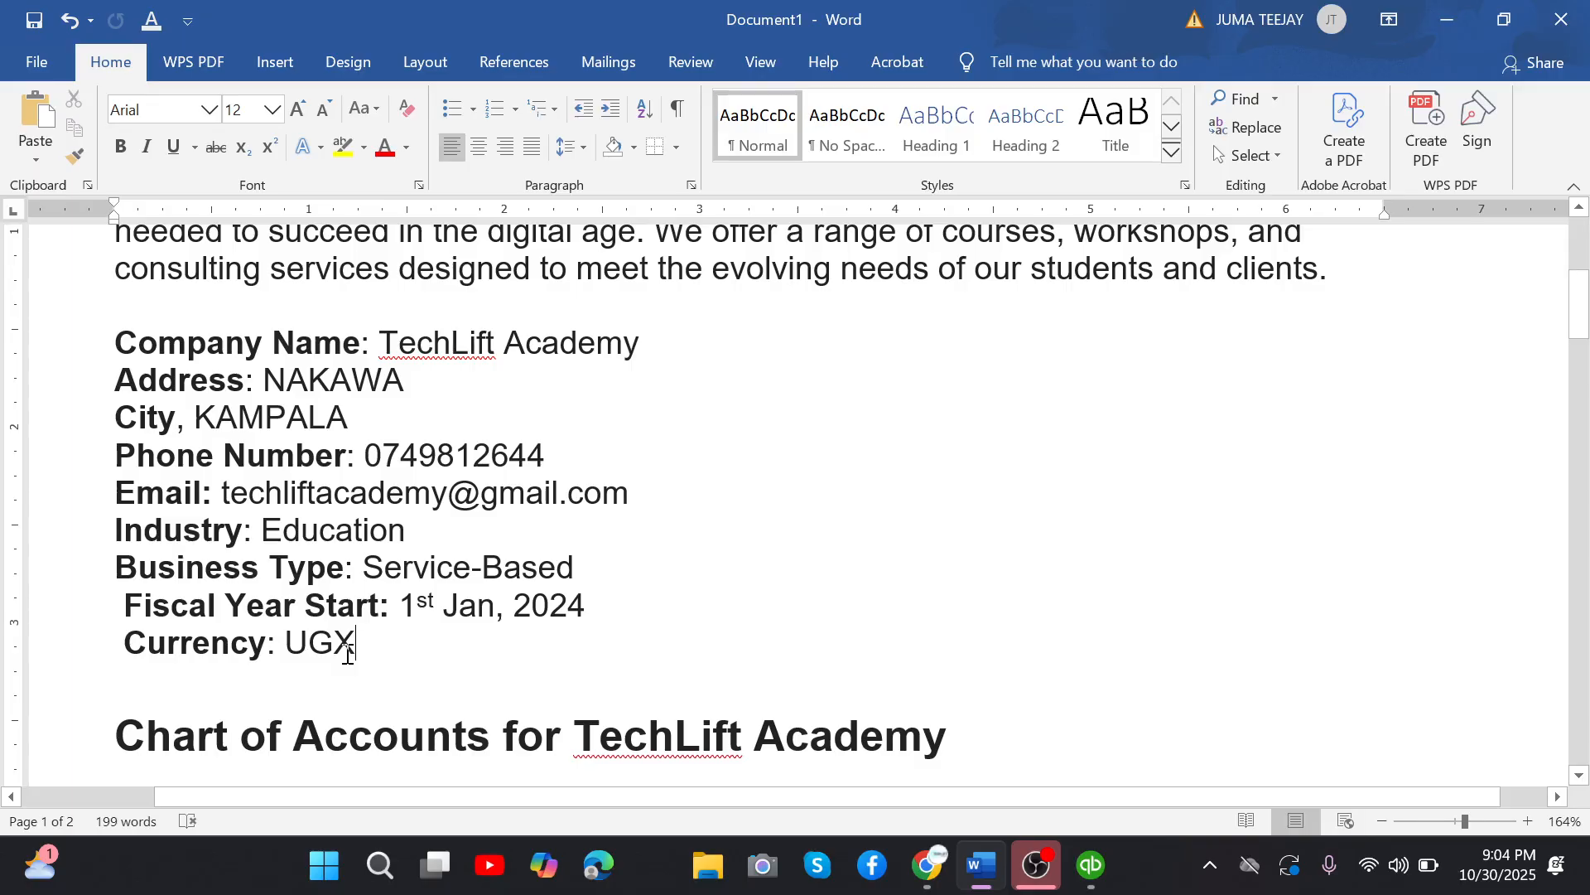
# Switch to the Google Meet call in Chrome, stop presenting the screen and open the in-call messages.
pyautogui.hotkey('alt', 'Tab')
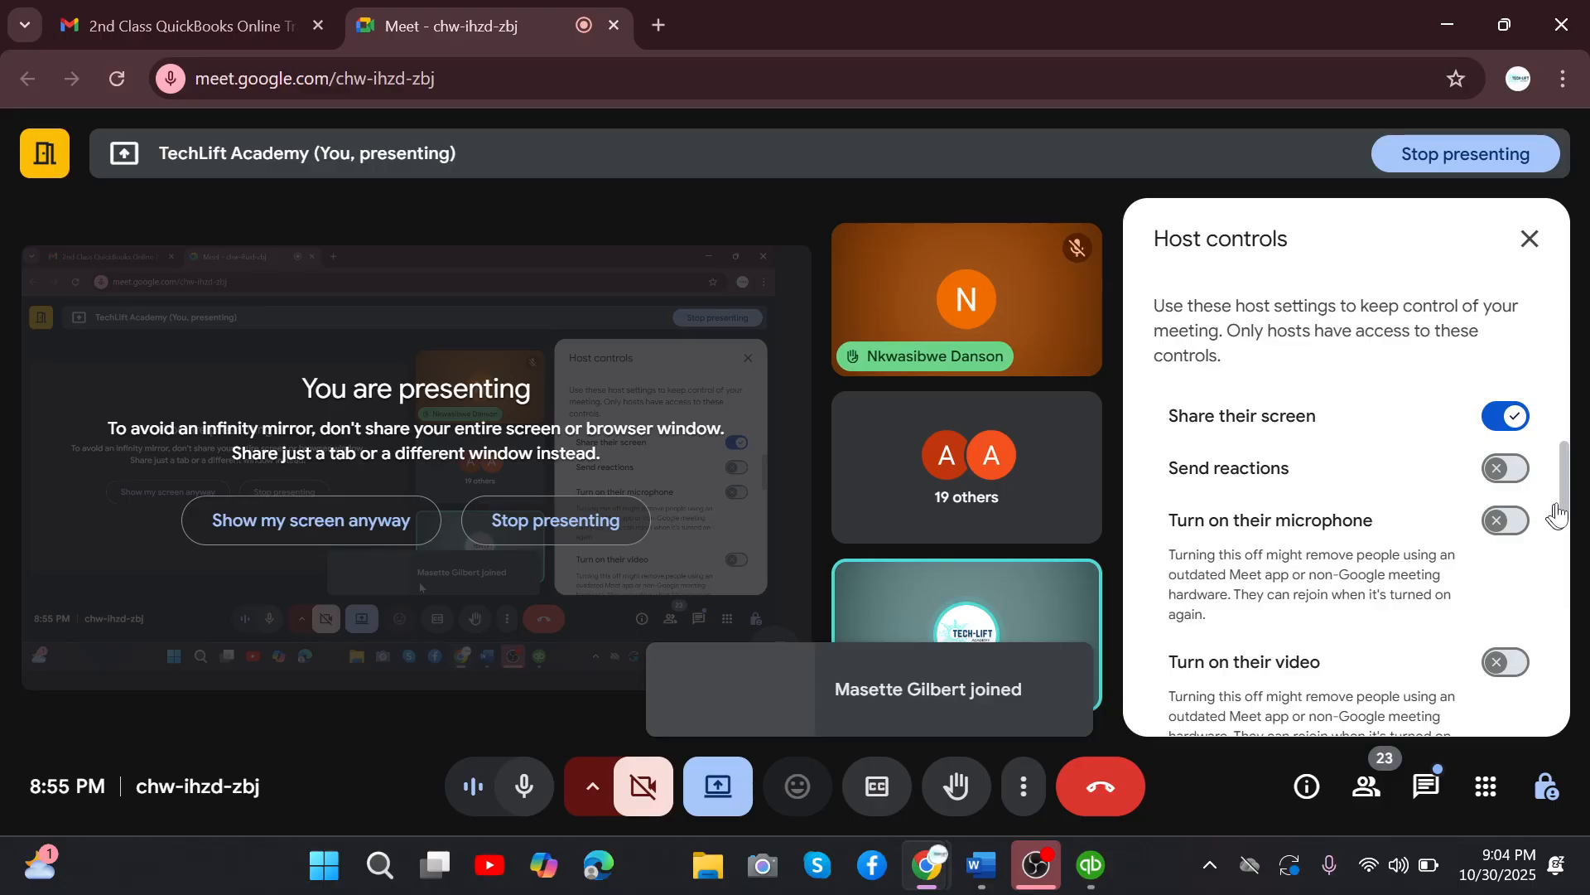
pyautogui.press('Escape')
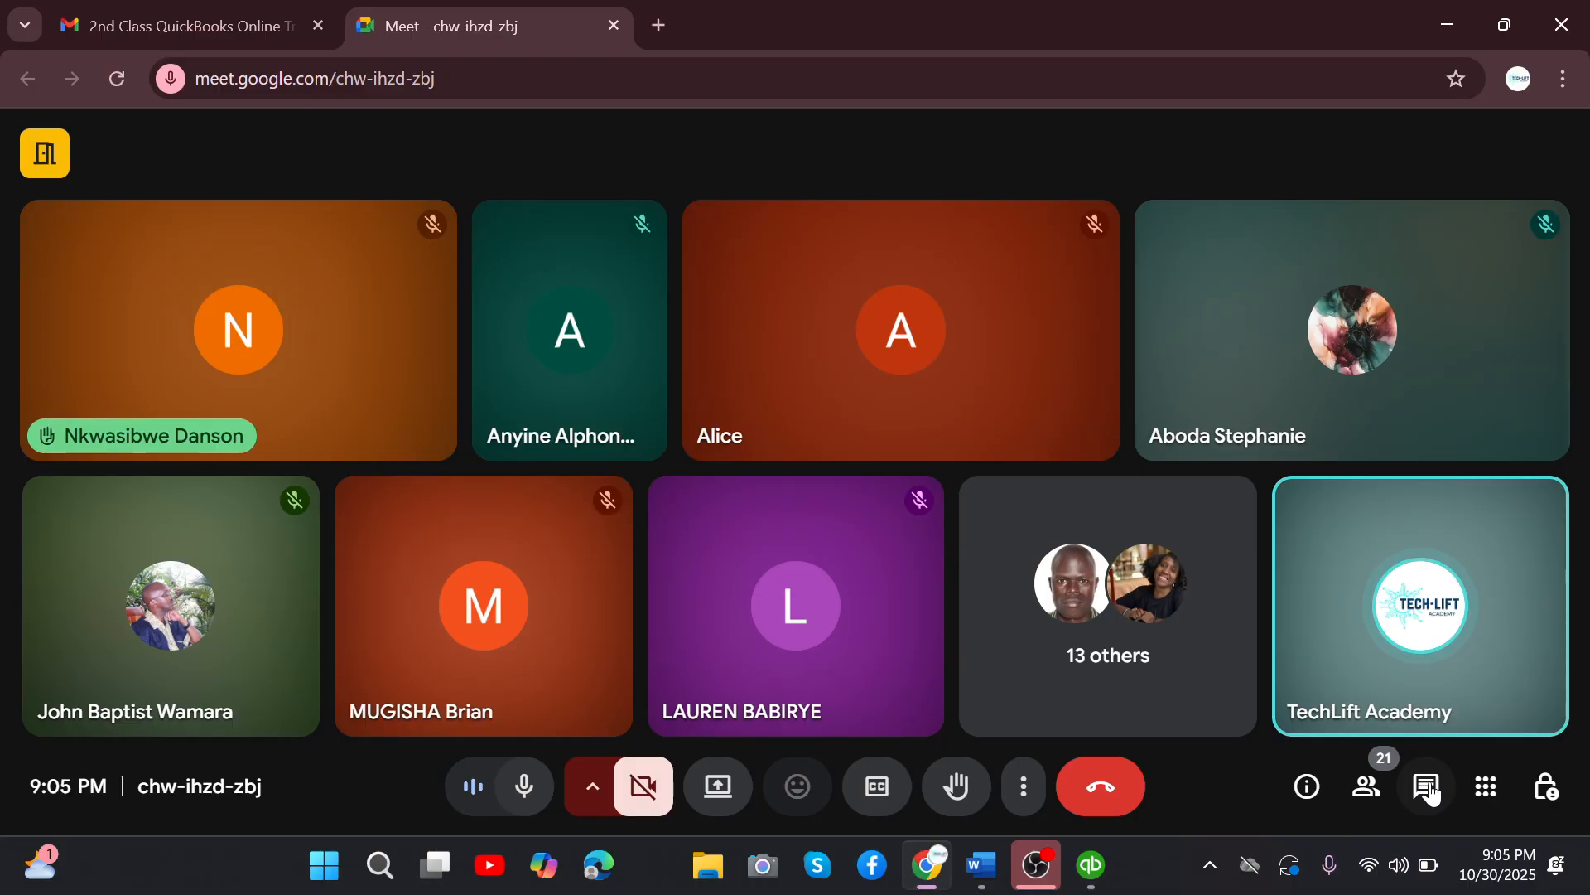
pyautogui.click(1428, 788)
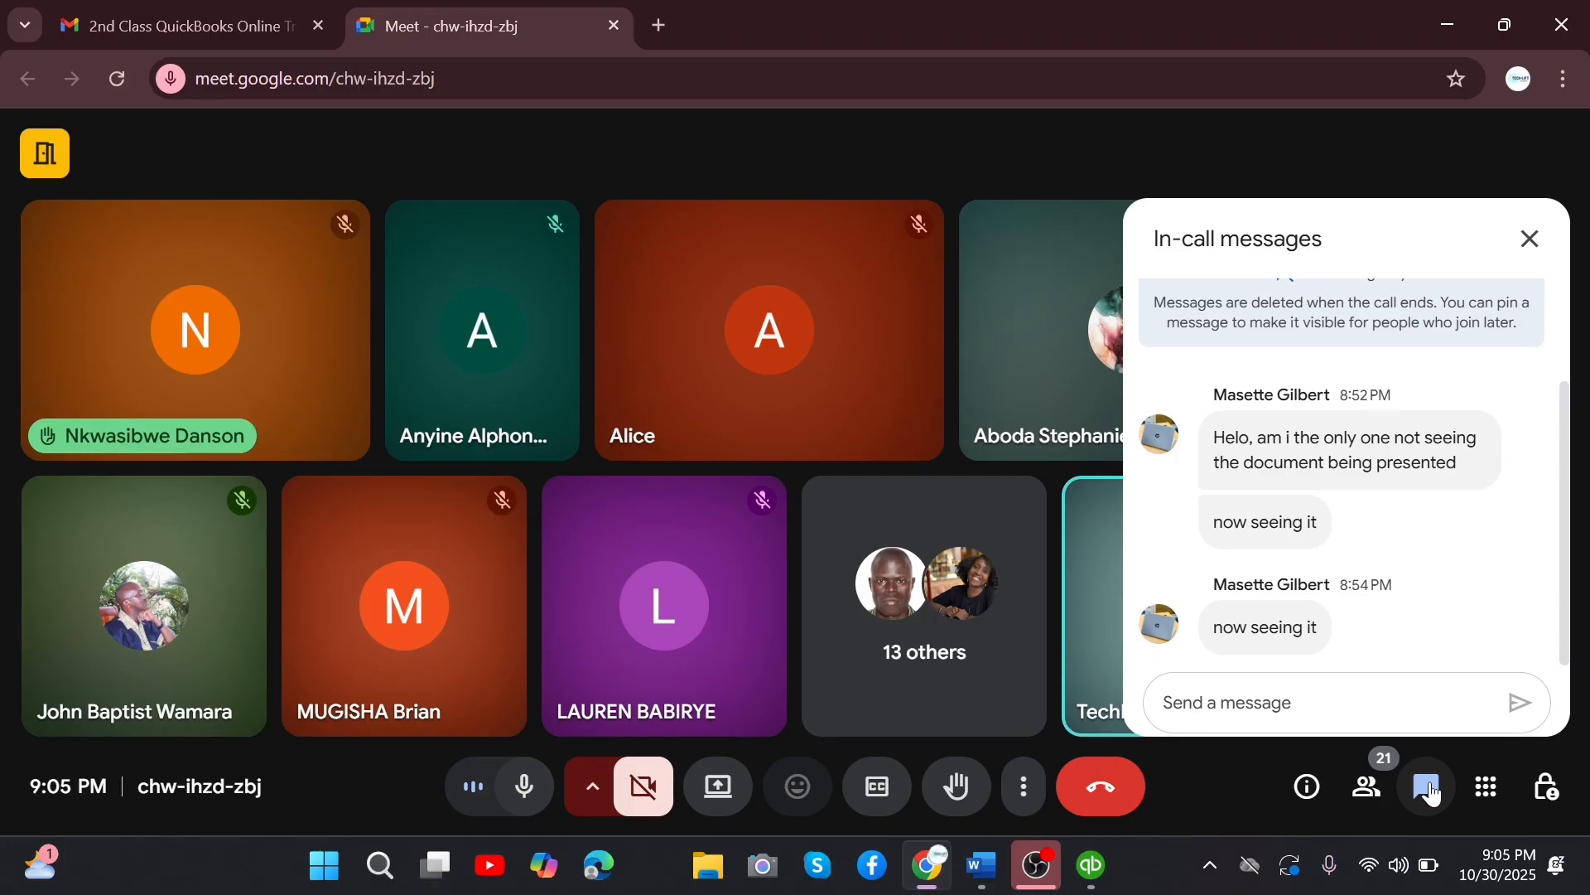
# Turn on the host control that lets contributors turn on their microphone, and close the host controls.
pyautogui.click(1546, 787)
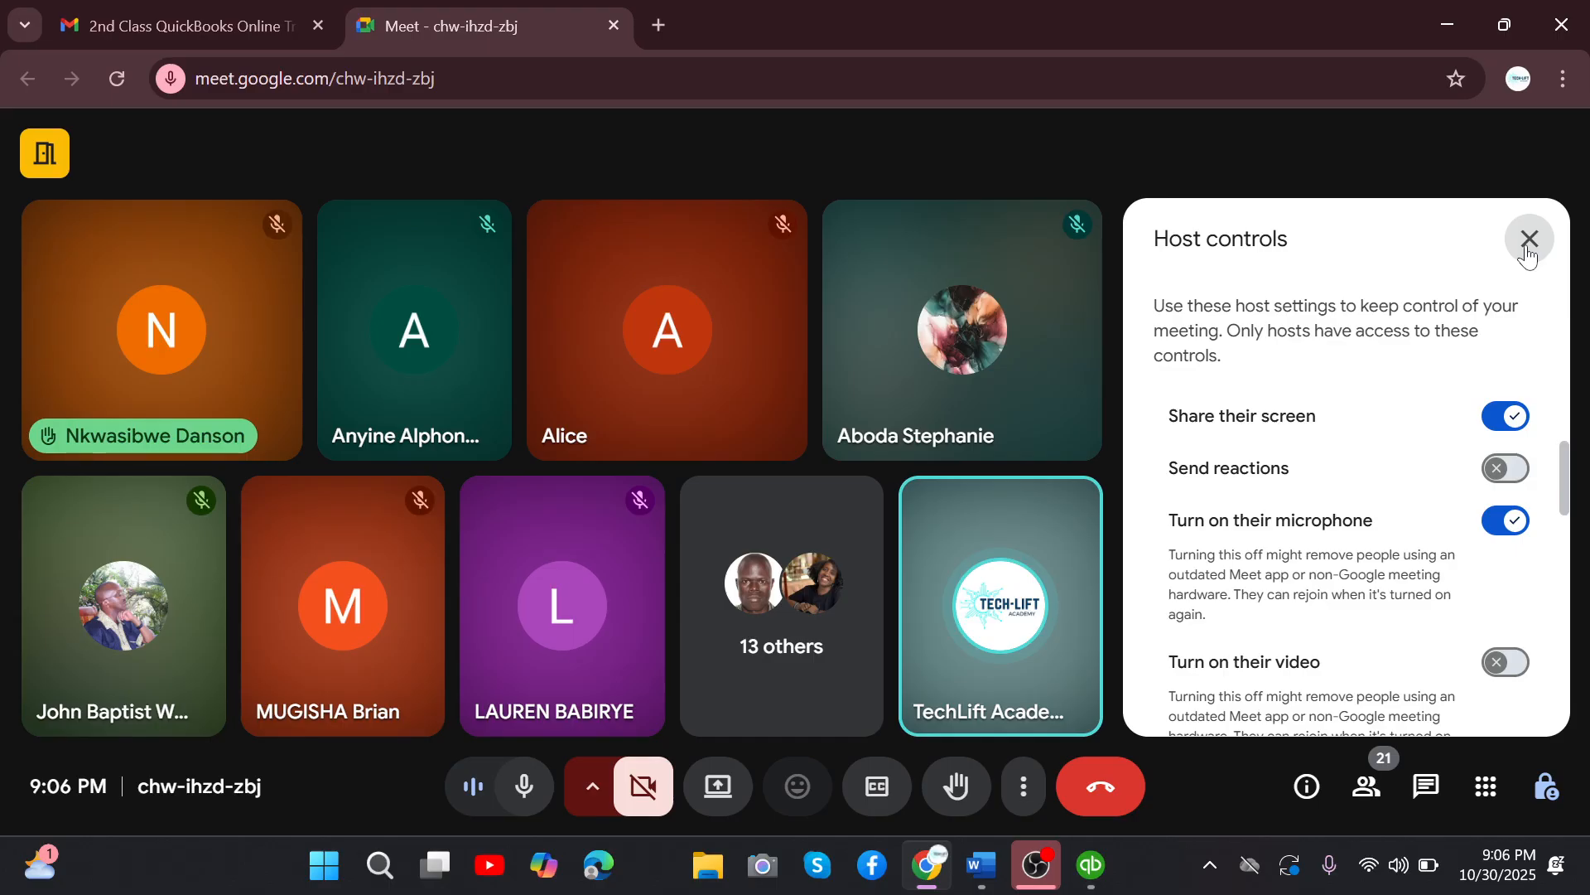
pyautogui.click(1528, 241)
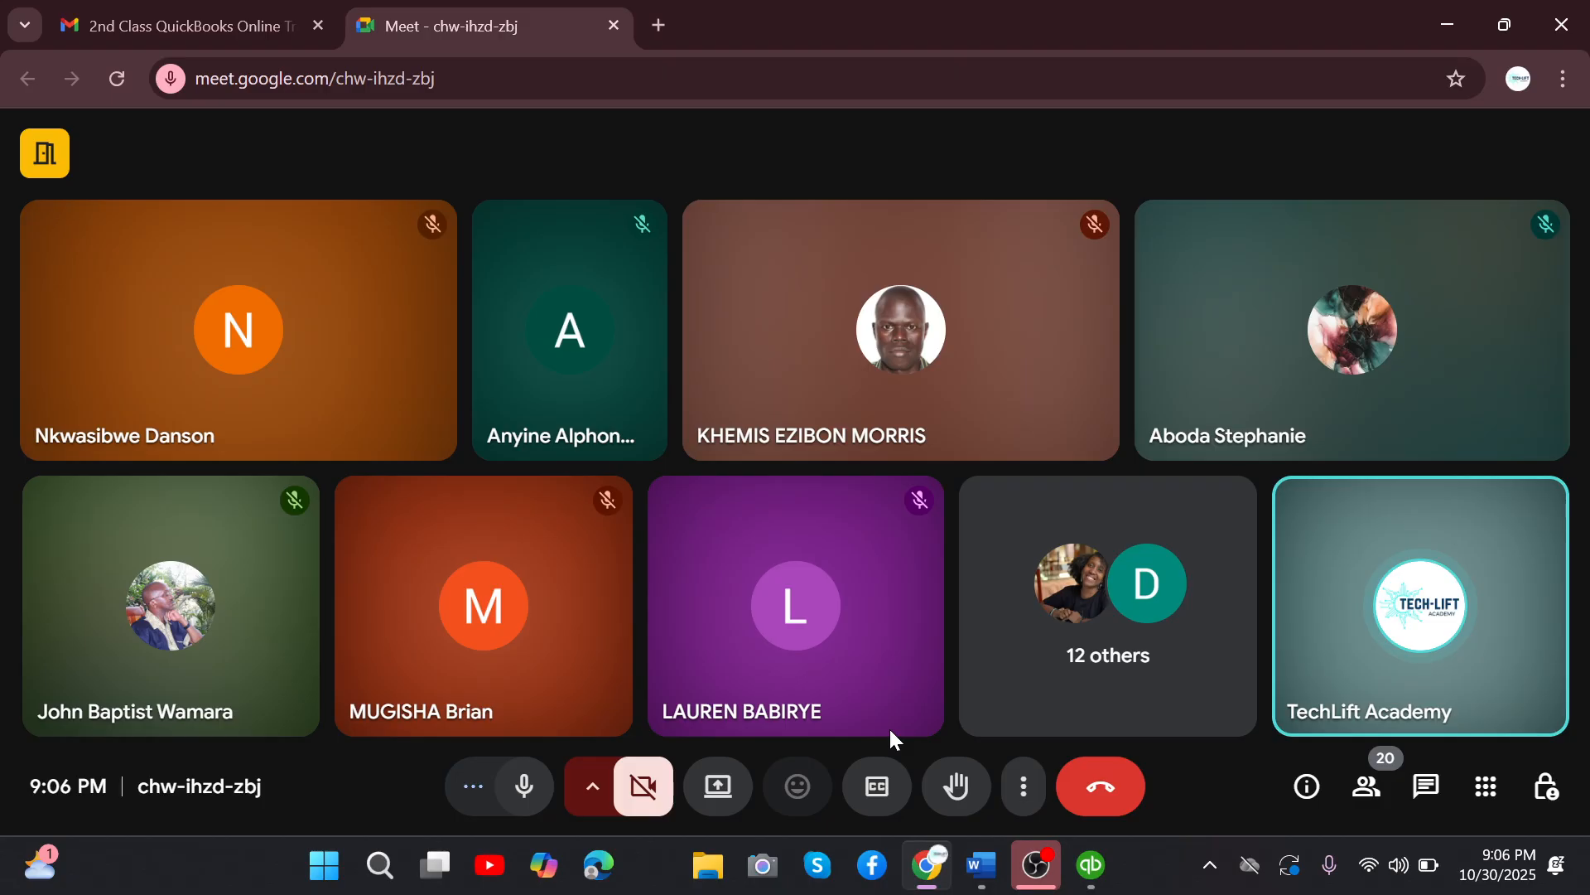
# Read the new in-call messages, then share the entire screen with the meeting again and hide the sharing notice.
pyautogui.moveTo(1091, 866)
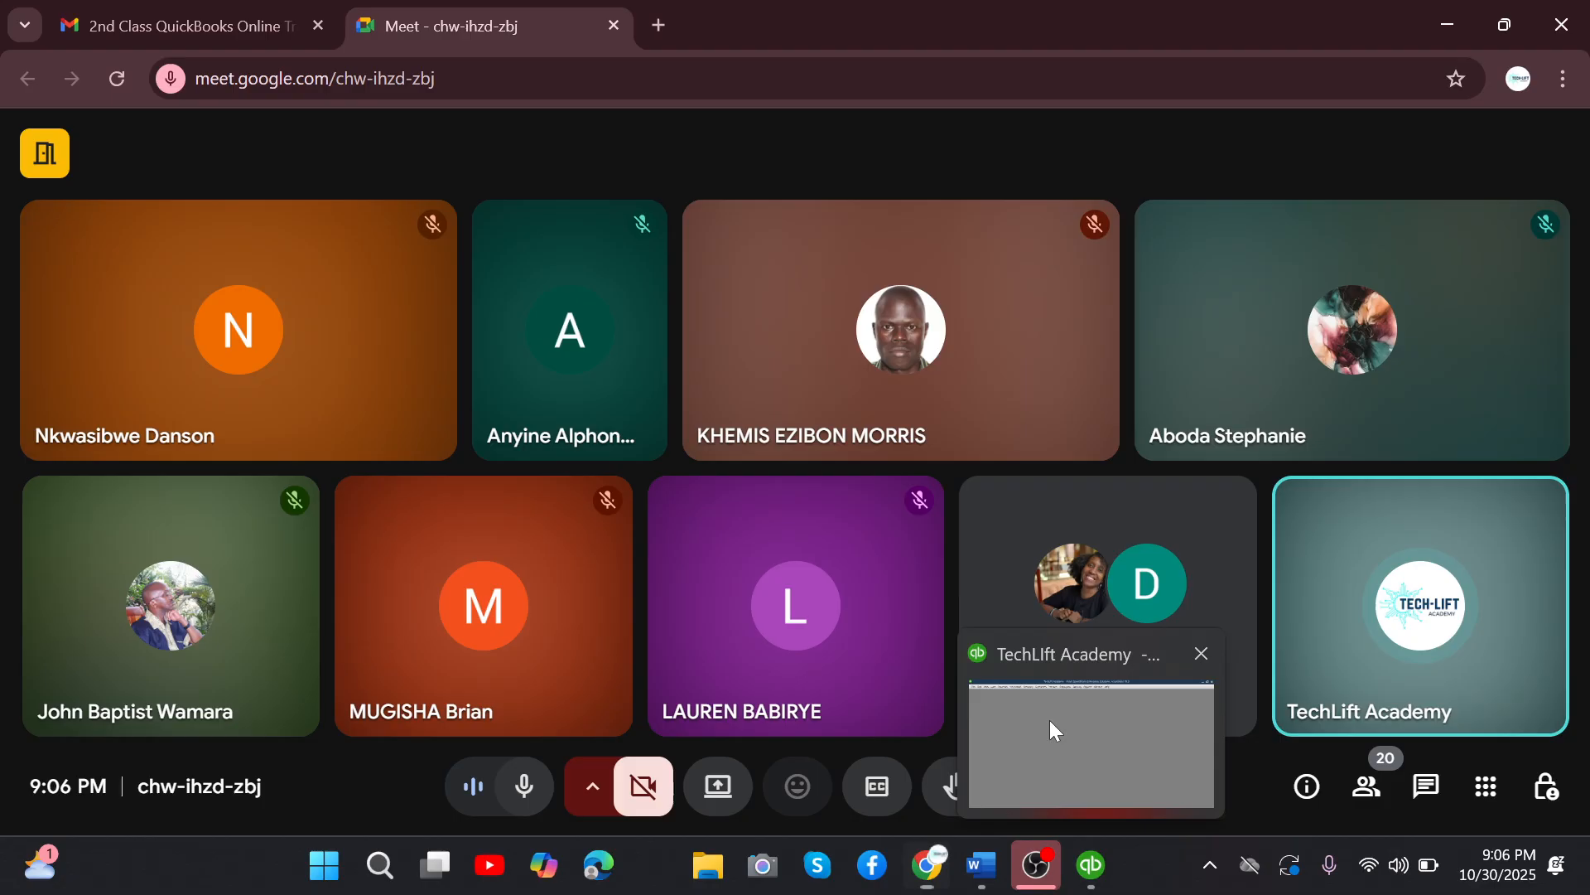
pyautogui.click(1427, 787)
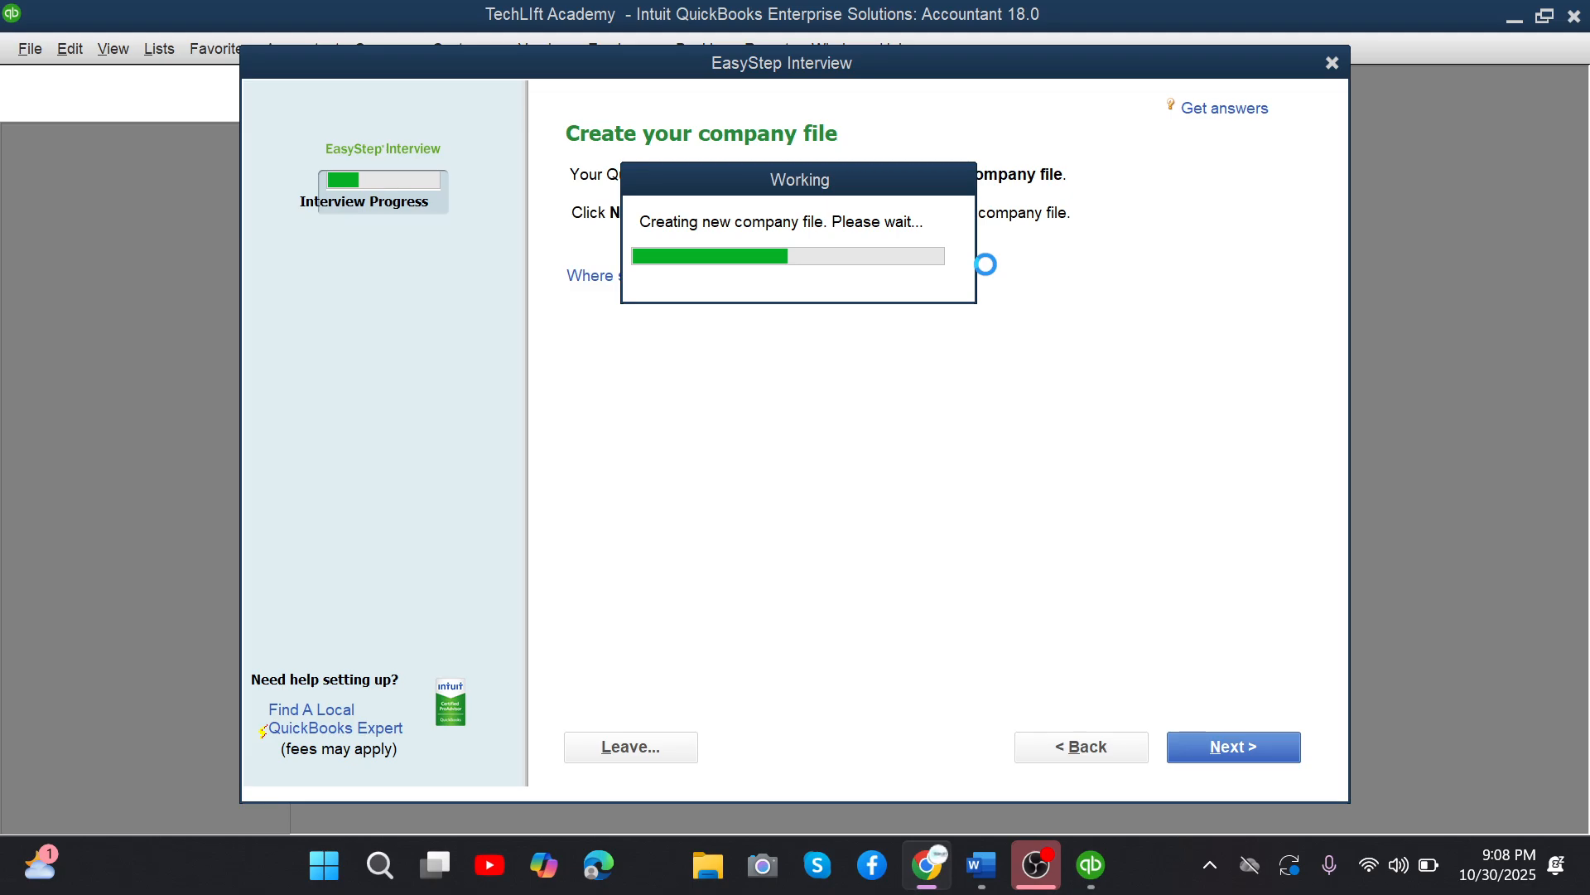
pyautogui.moveTo(944, 885)
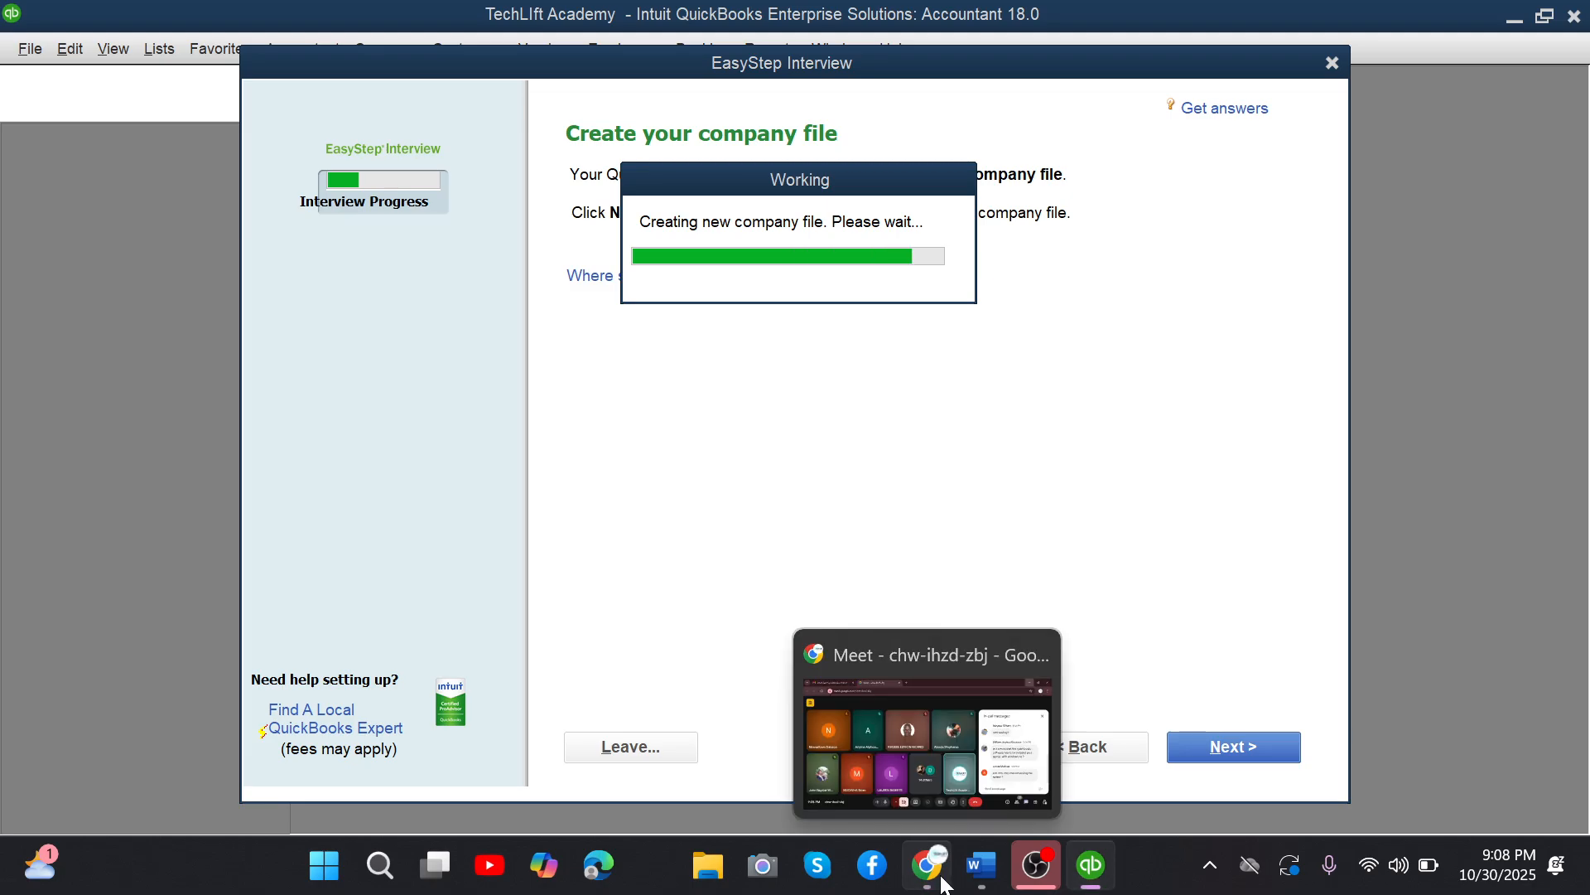
pyautogui.click(944, 884)
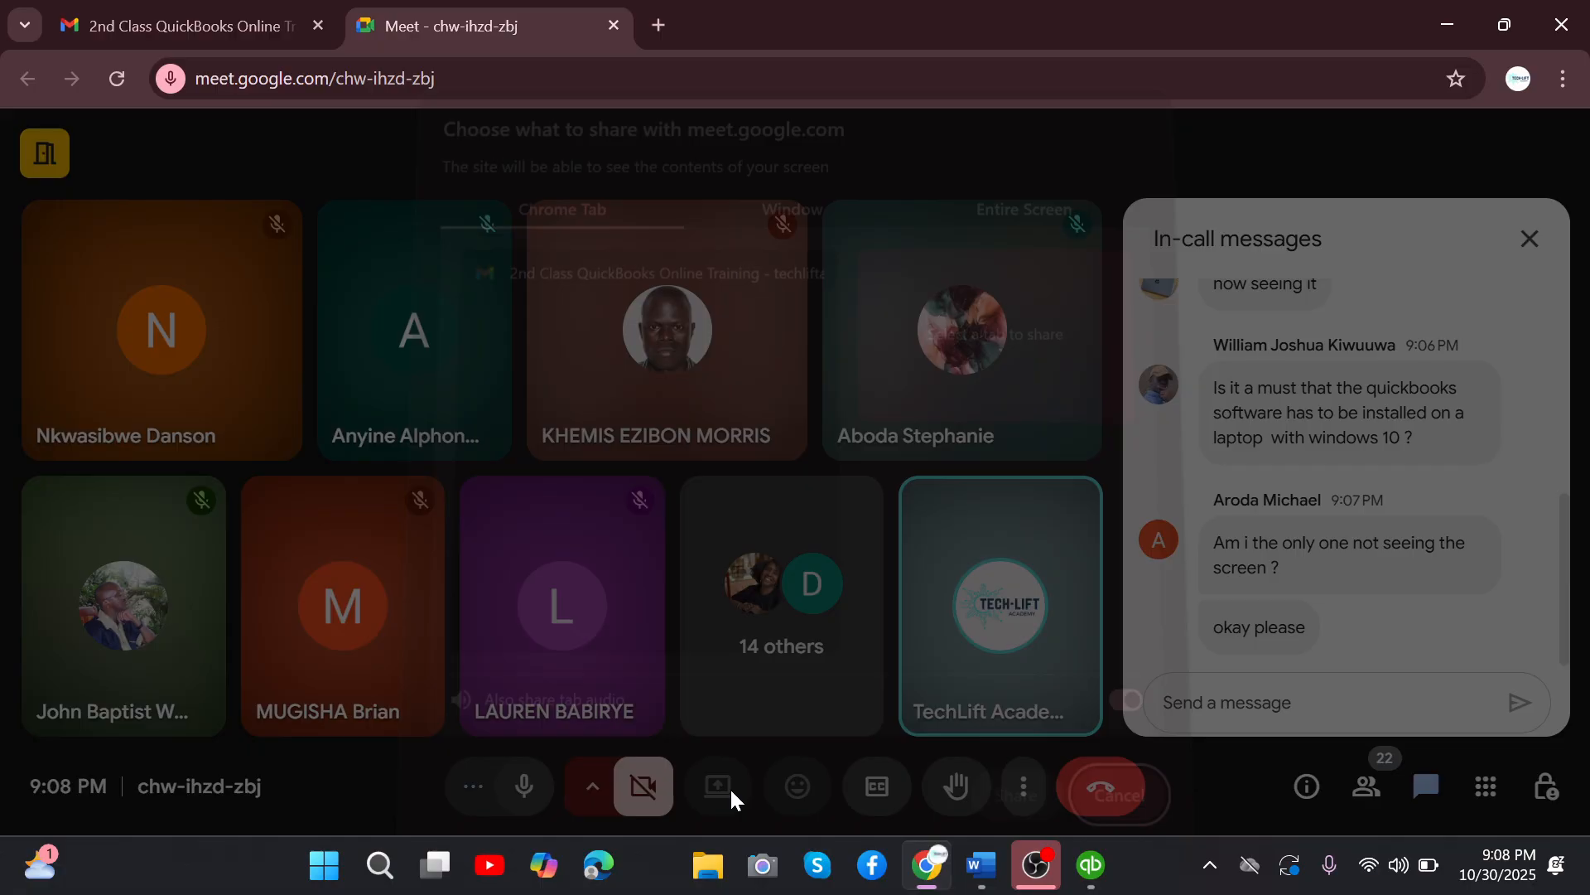
pyautogui.click(1014, 795)
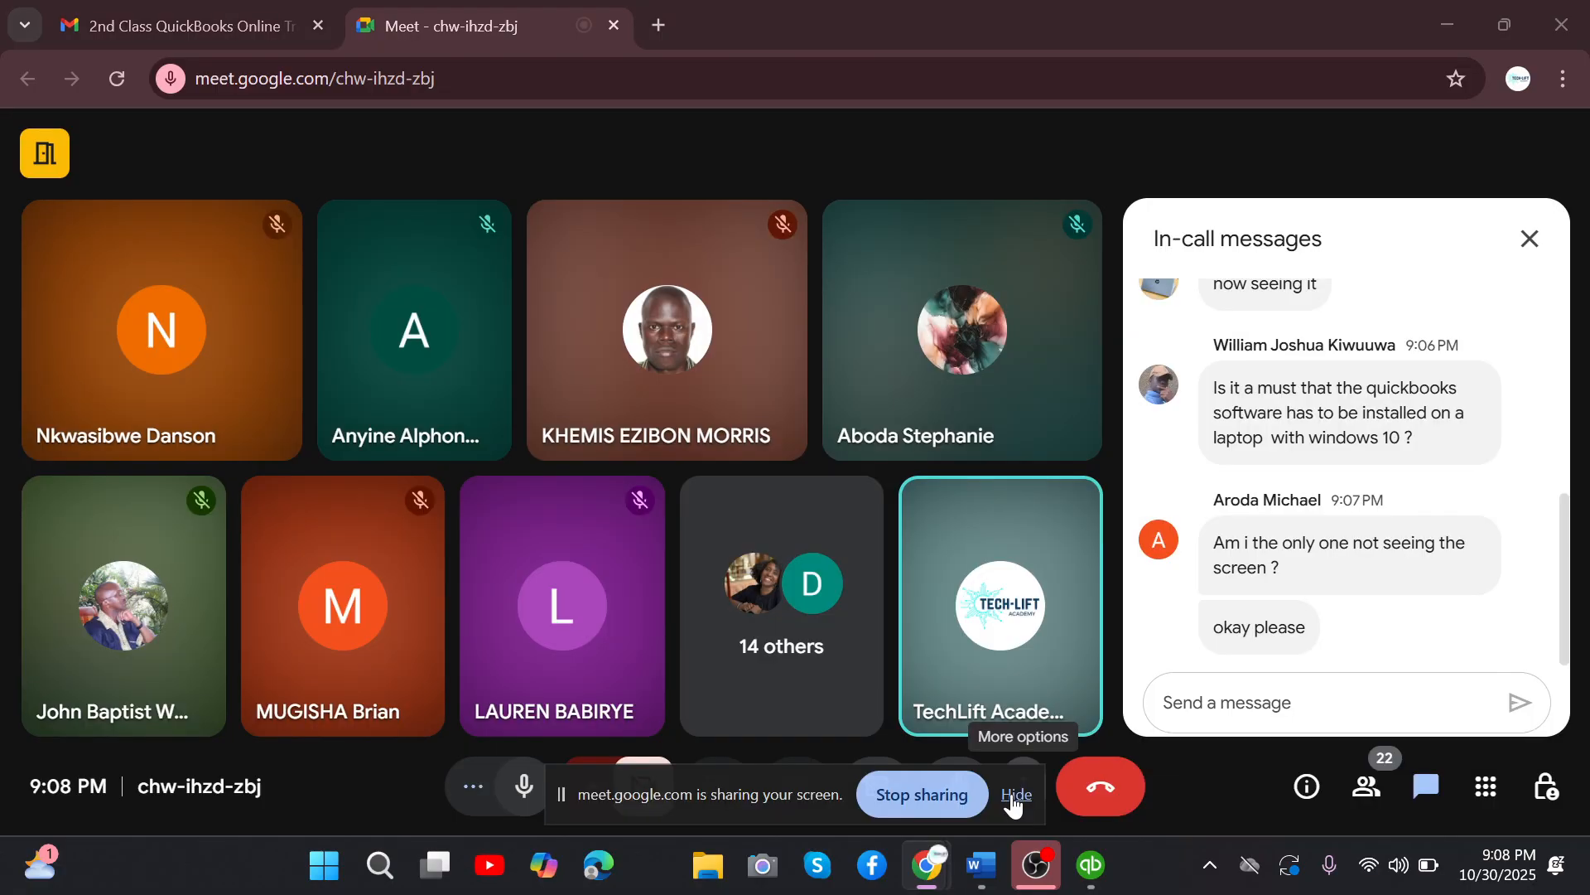
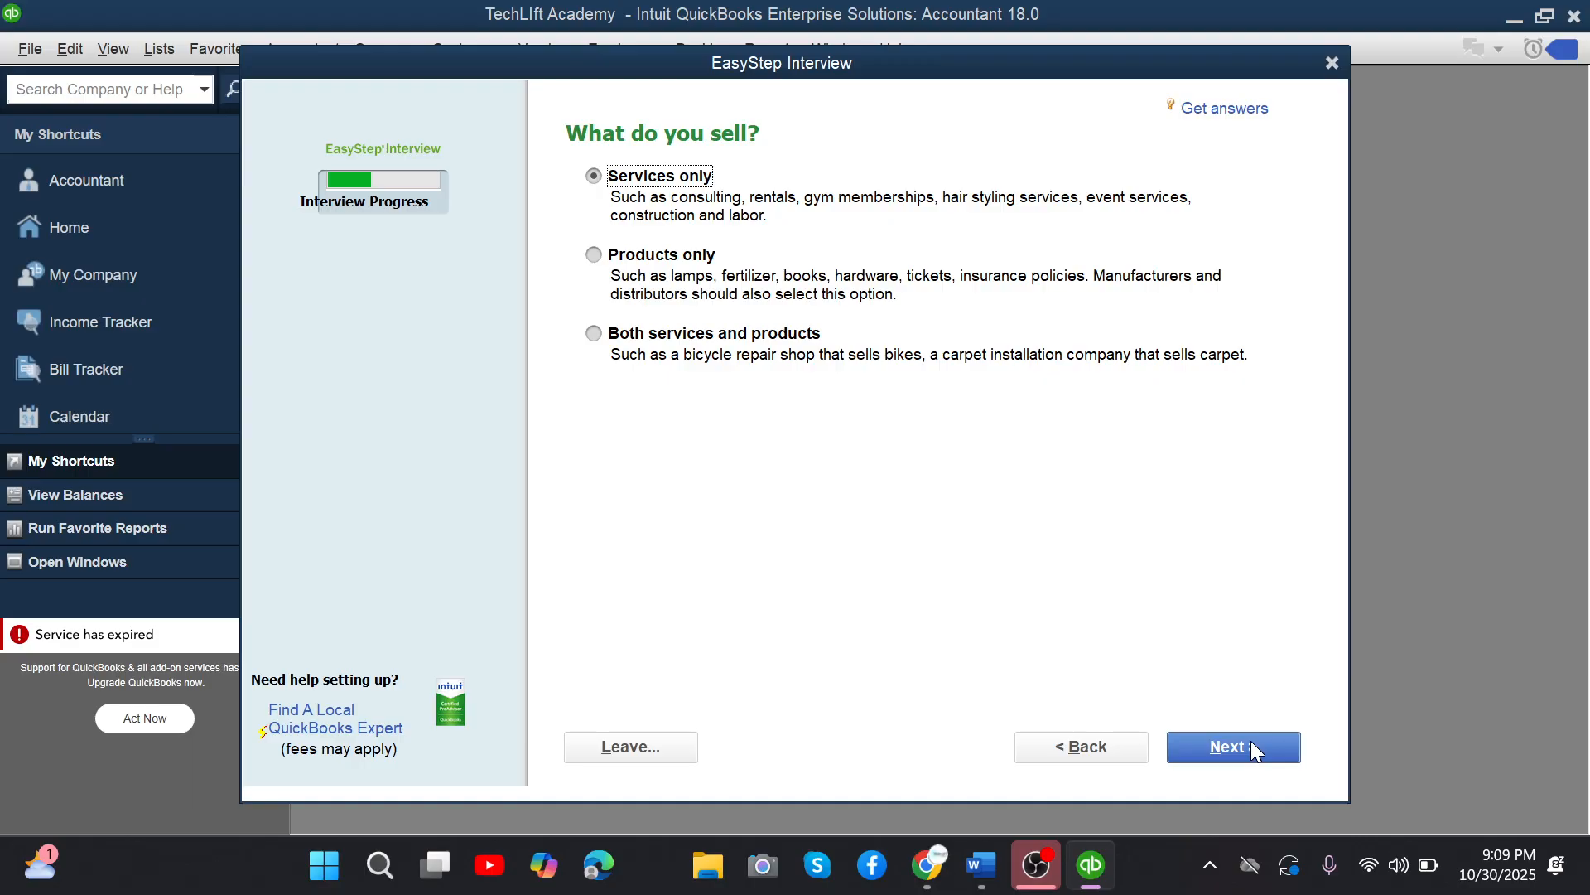
# Answer the company interview with Services only sold, and enable both billing statements and invoices.
pyautogui.click(1238, 748)
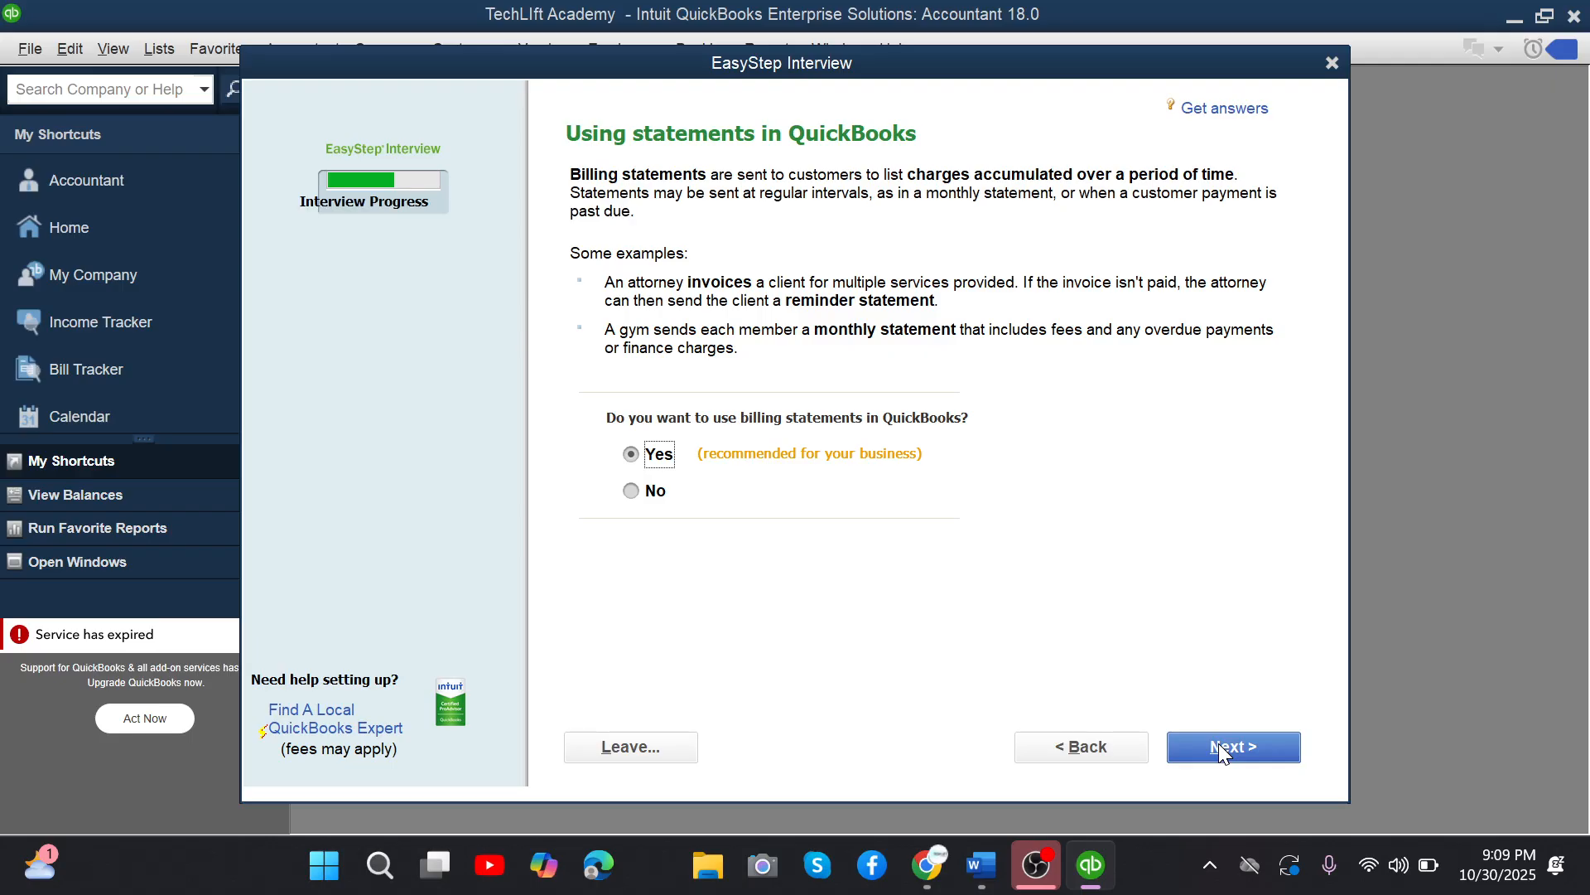
pyautogui.click(1221, 748)
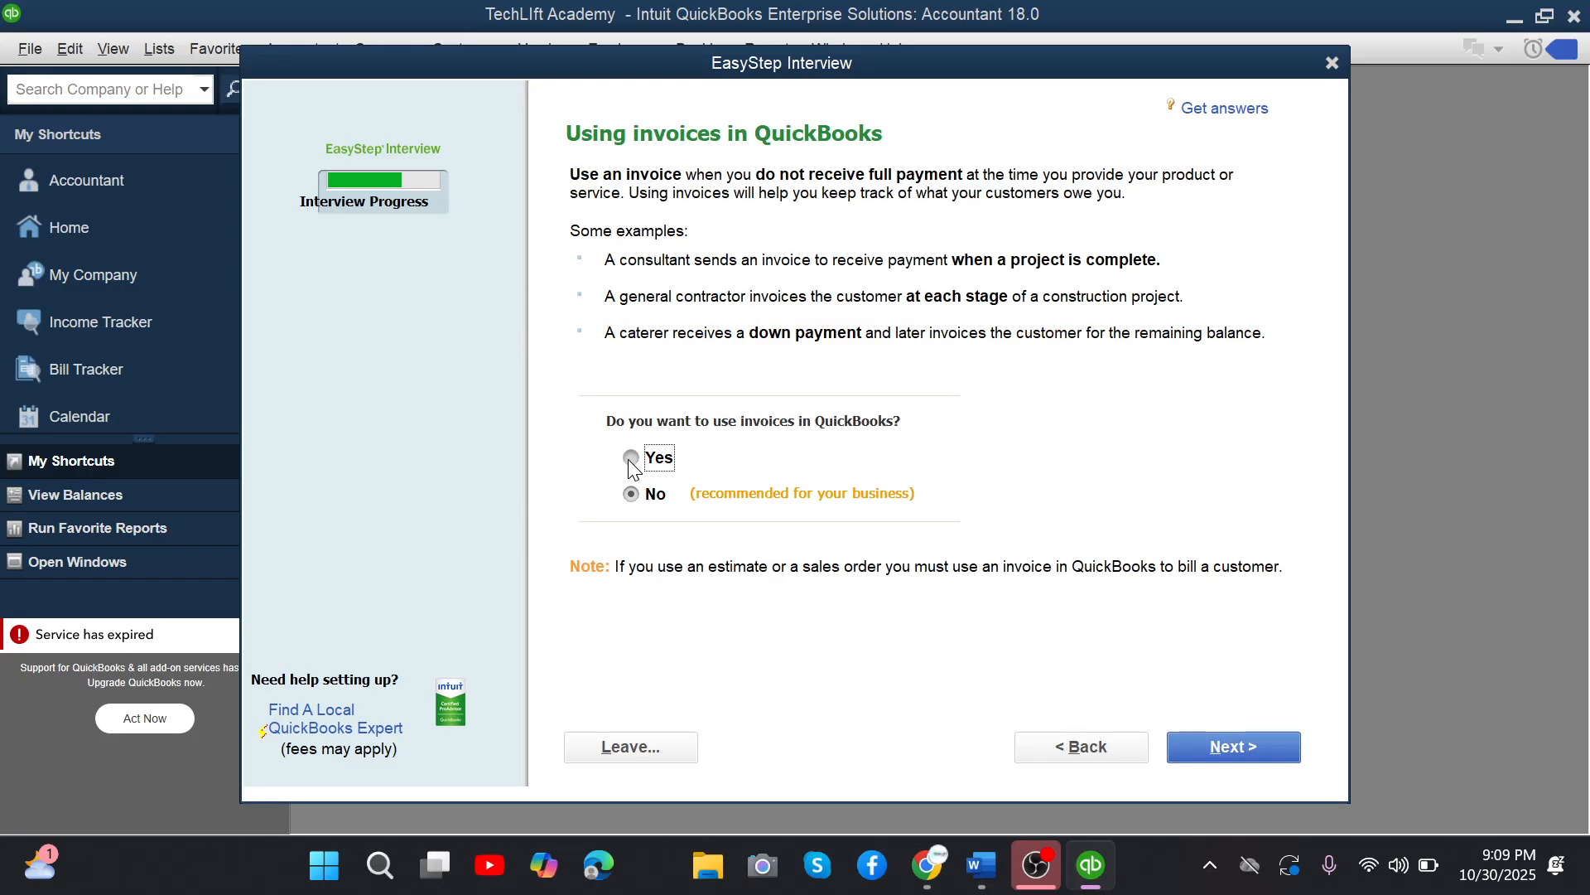
pyautogui.click(630, 458)
pyautogui.press('Return')
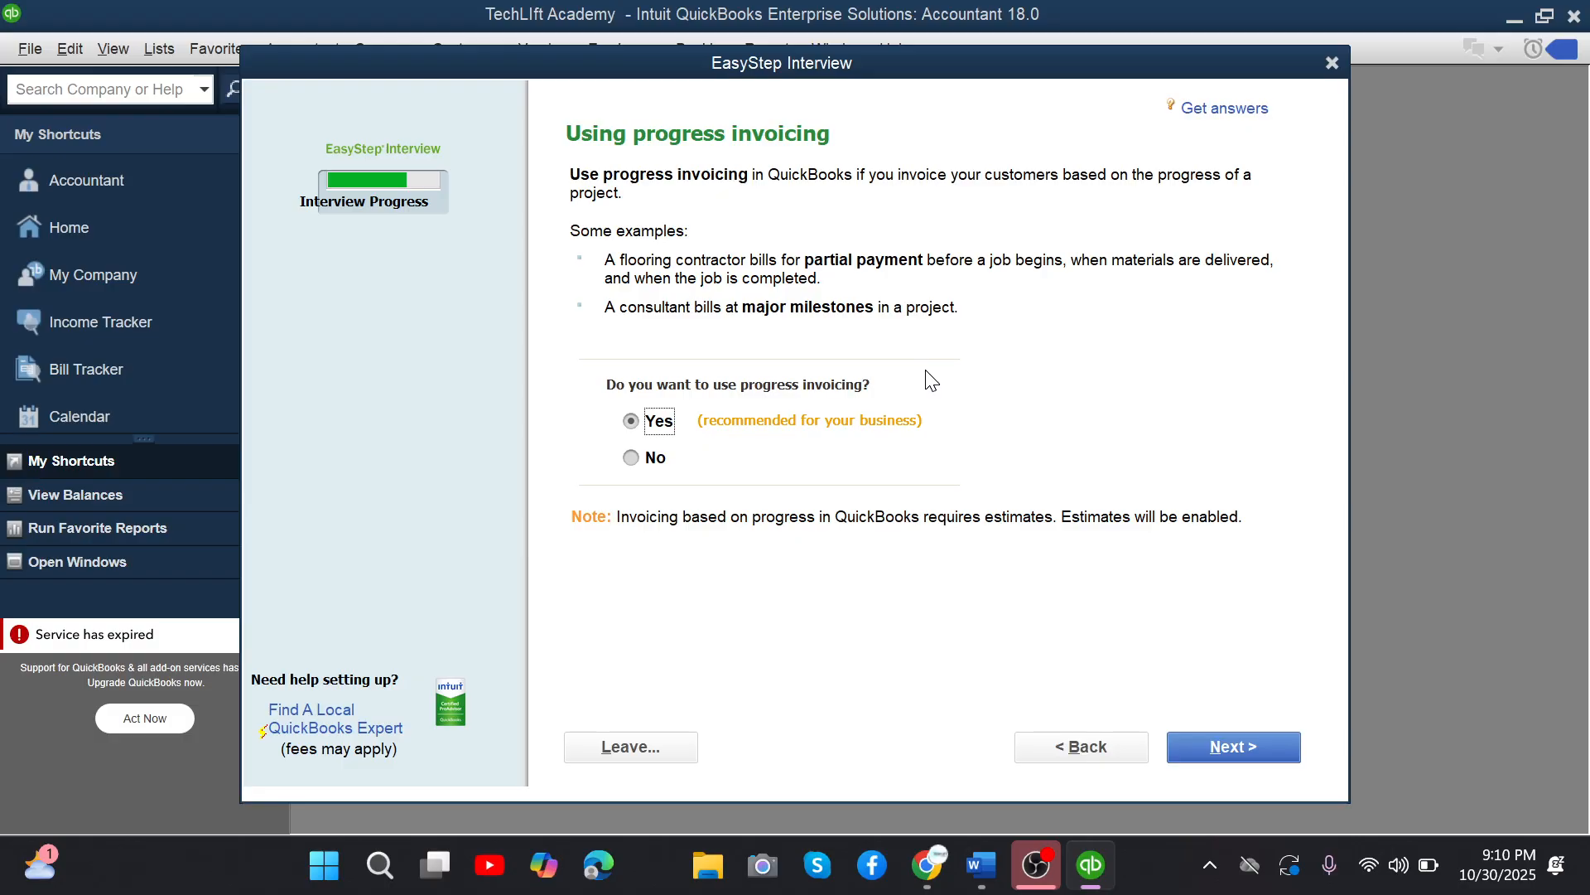
# Consult the Word profile, set the QuickBooks finance-tracking start date to 01/01/2024 and finish the interview with the recommended income and expense accounts.
pyautogui.hotkey('alt', 'Tab')
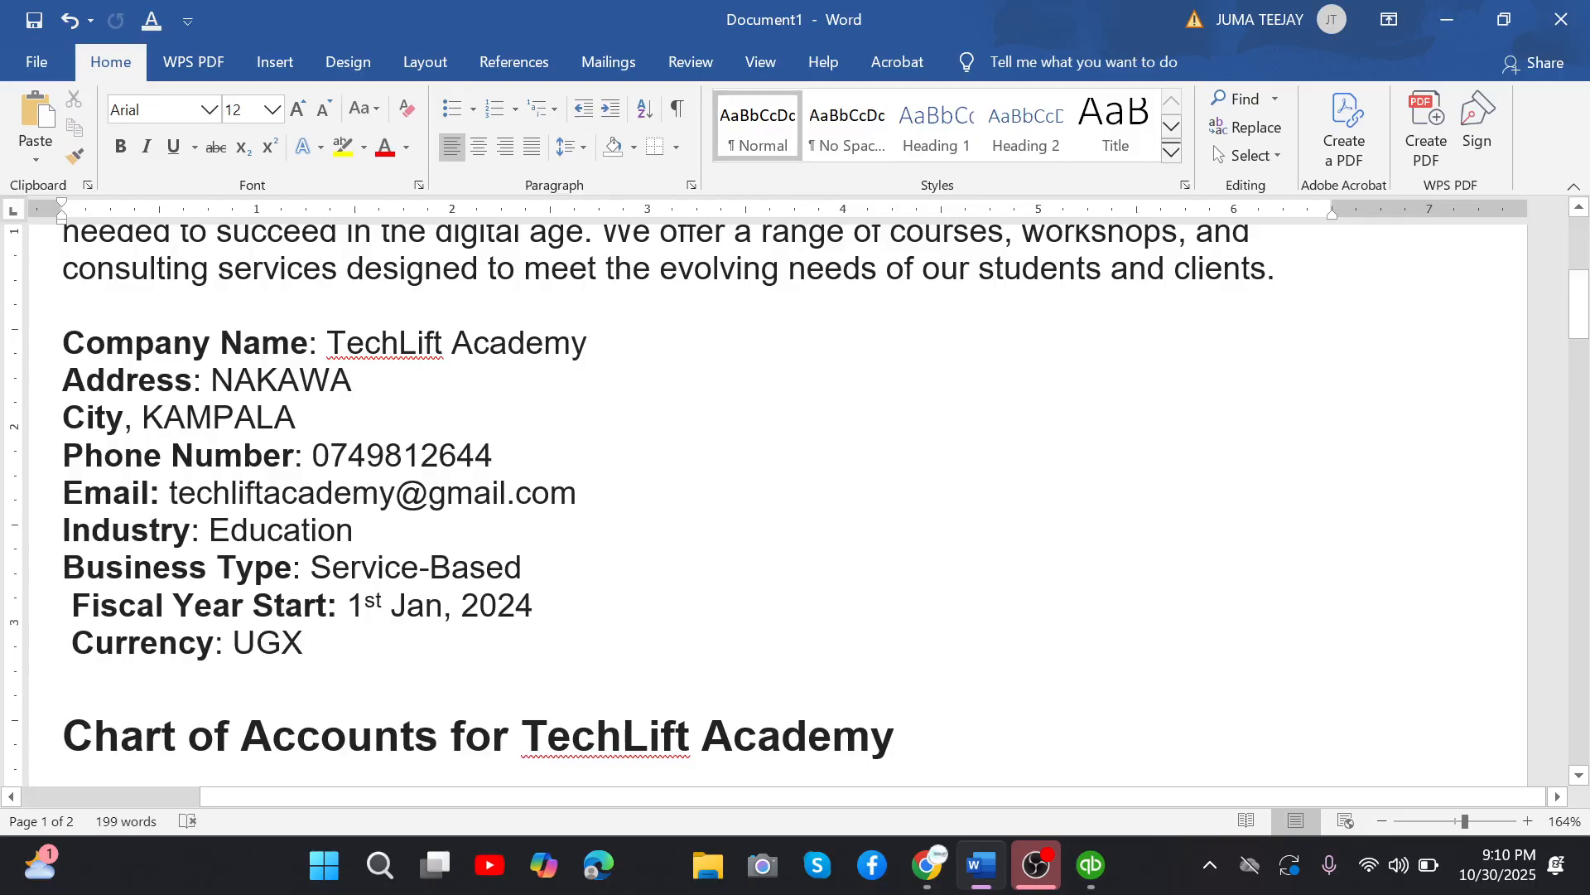
pyautogui.hotkey('alt', 'Tab')
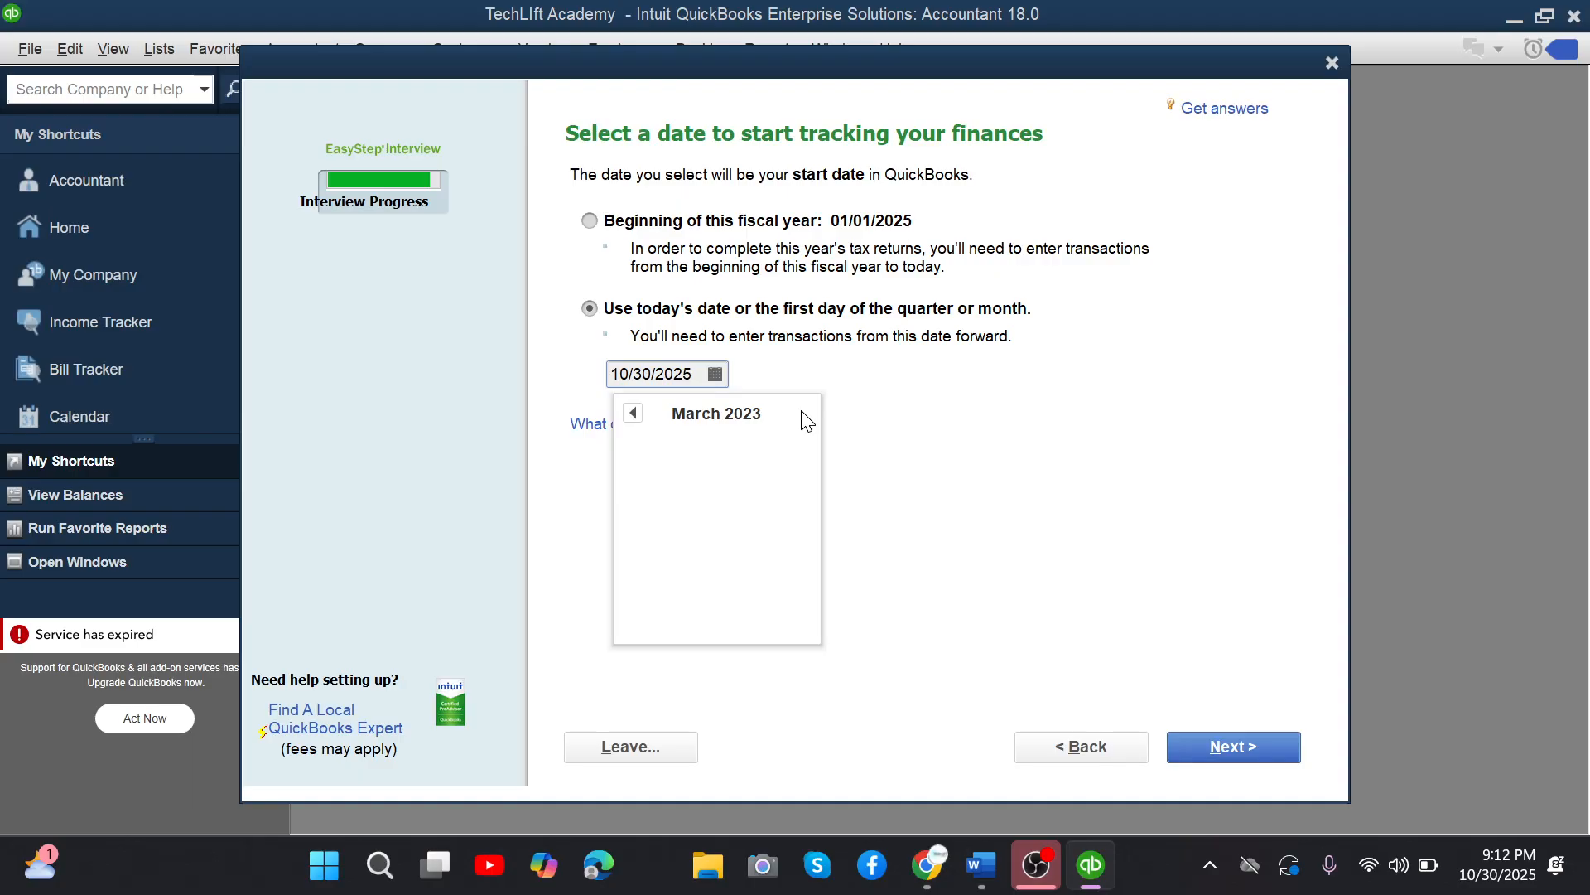
pyautogui.click(669, 490)
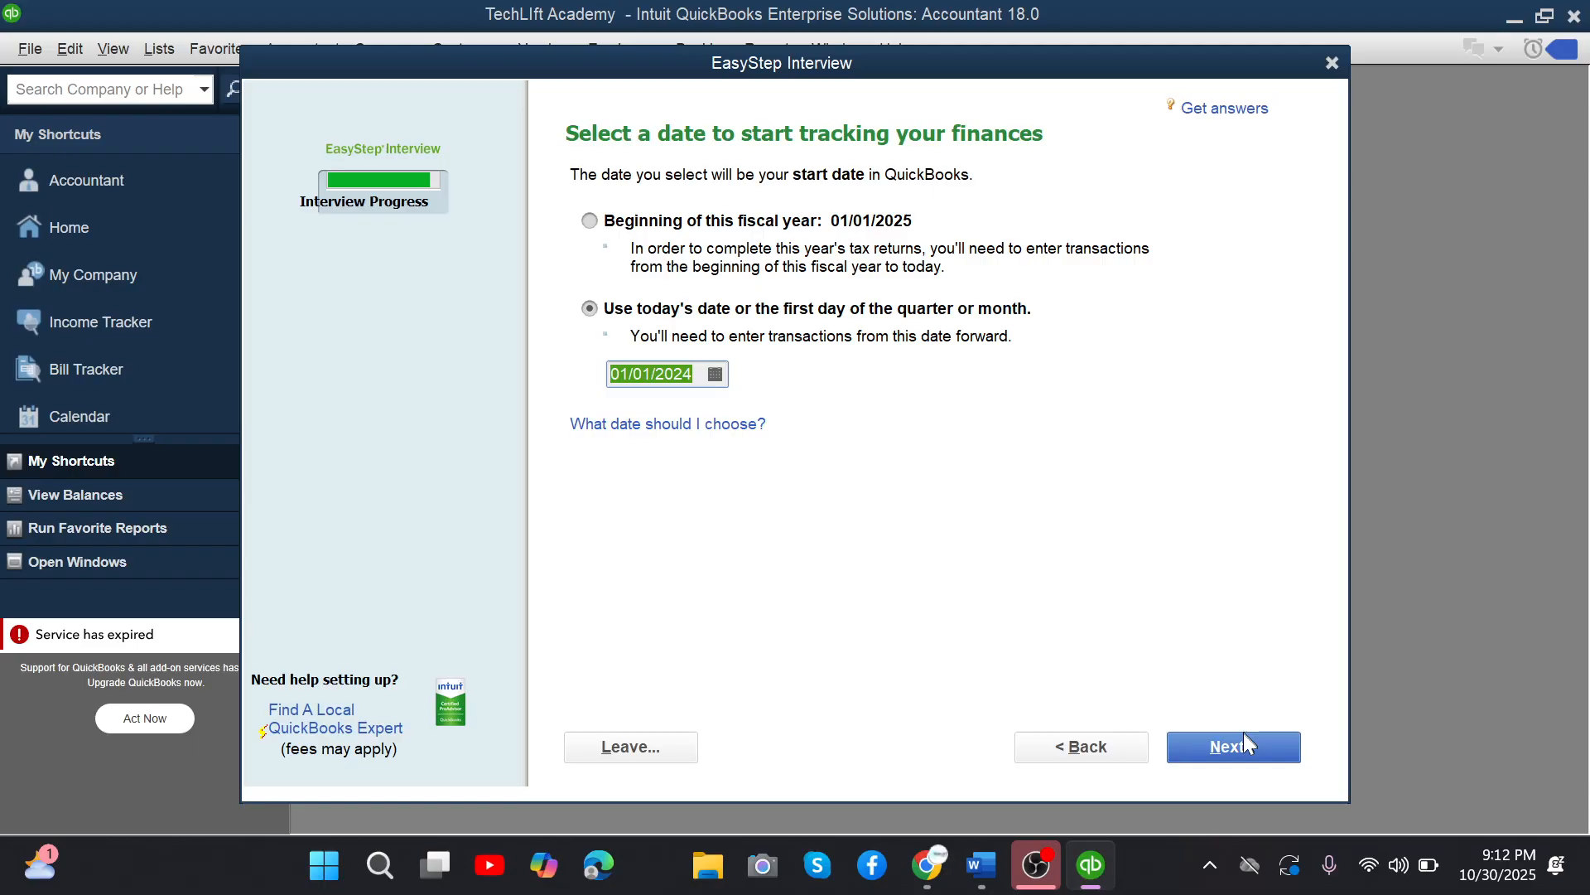
pyautogui.click(1244, 733)
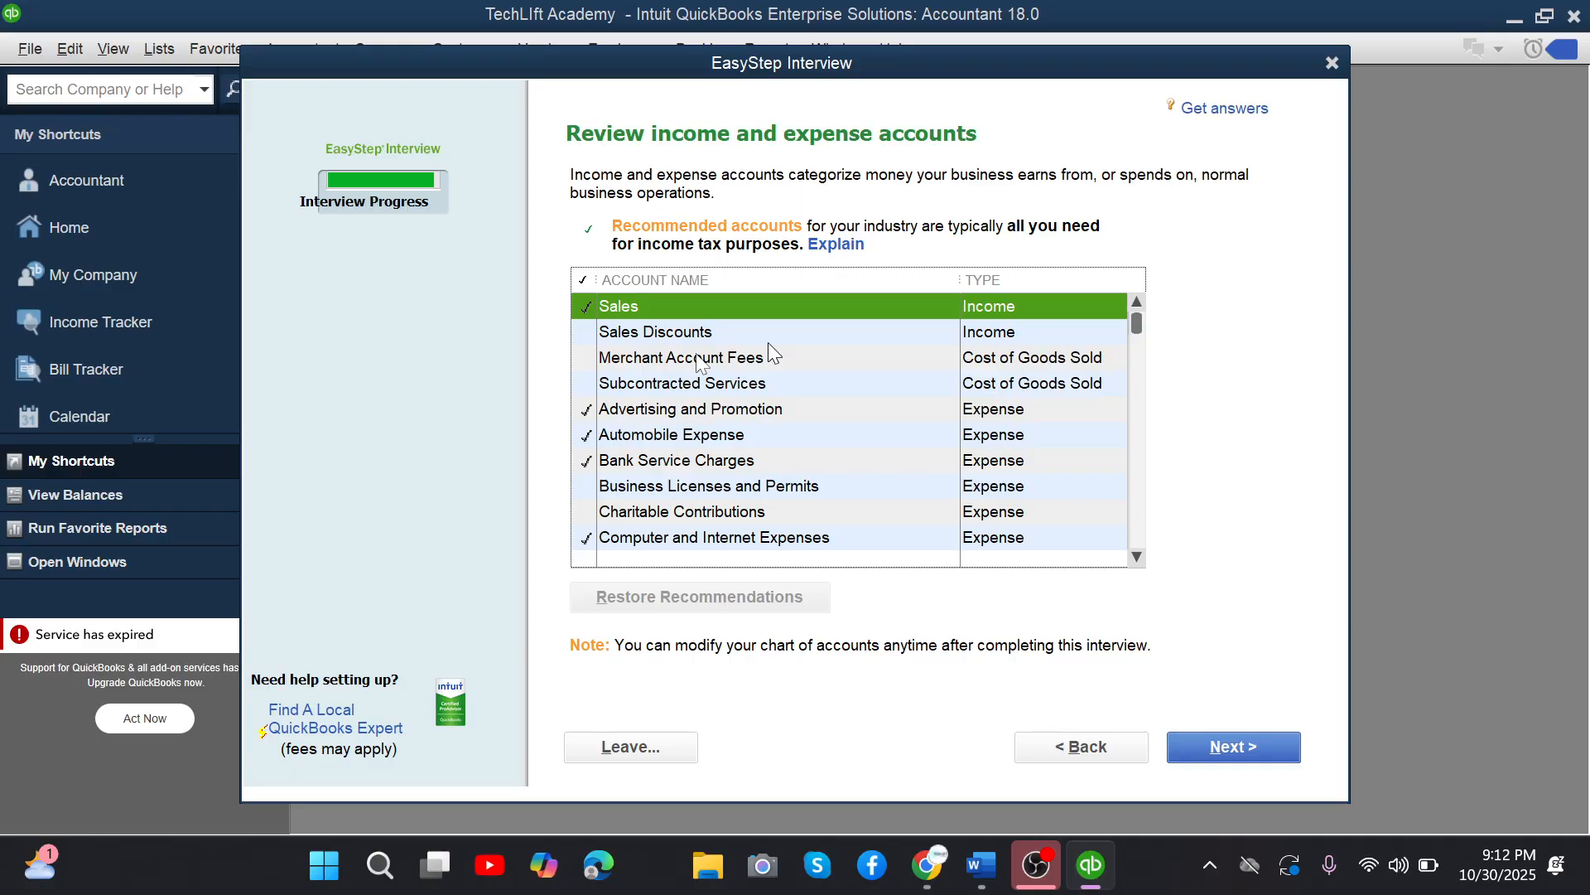
pyautogui.click(1246, 743)
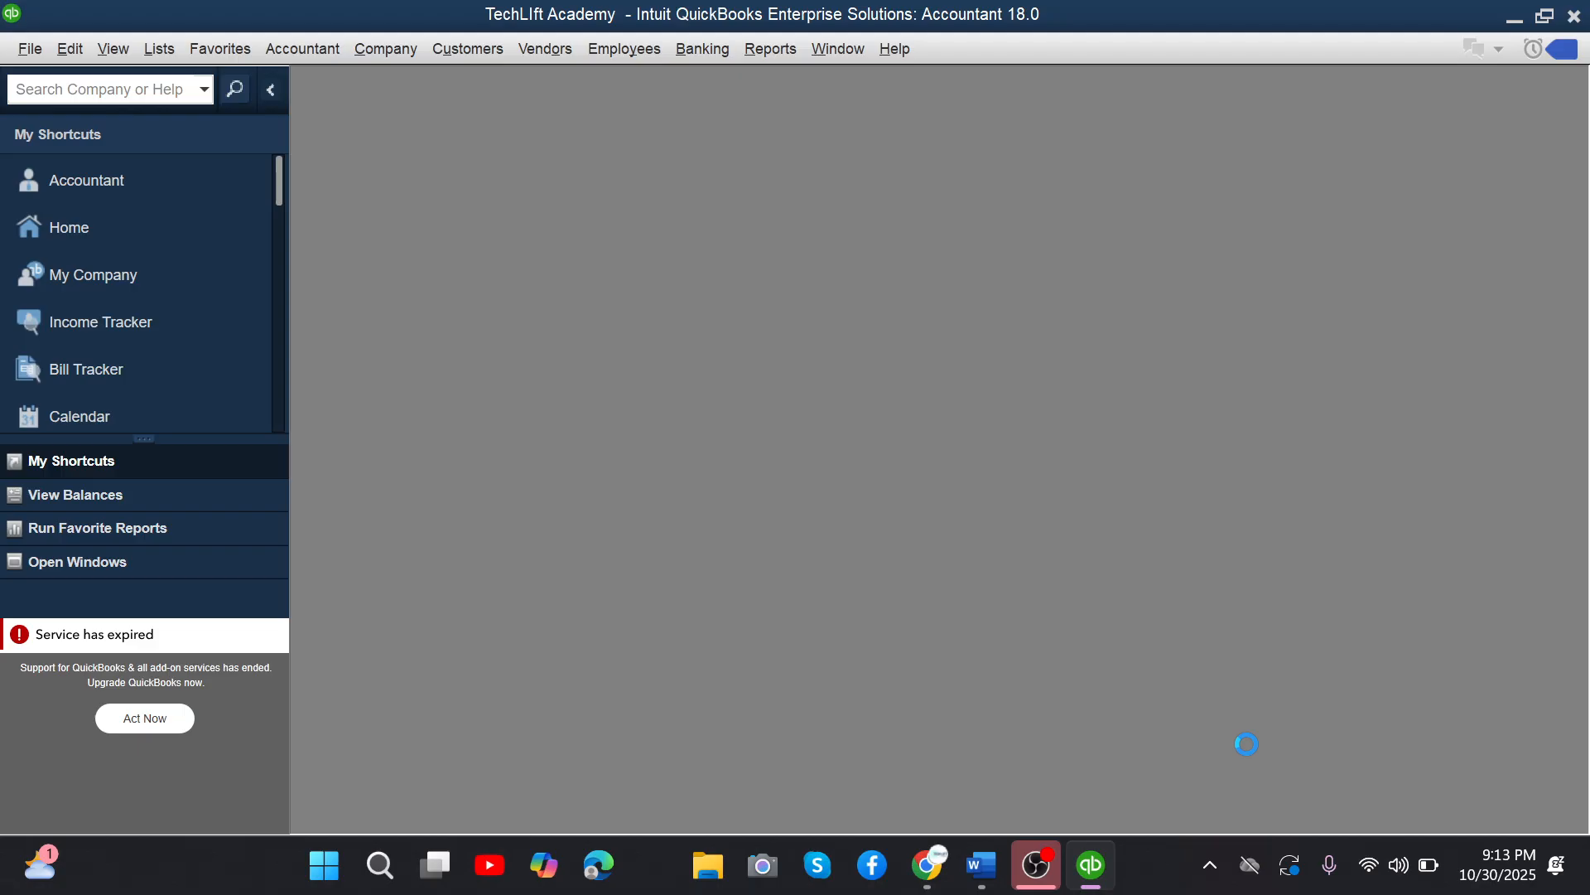
# Switch to the Word profile and highlight the company's Currency line.
pyautogui.hotkey('alt', 'Tab')
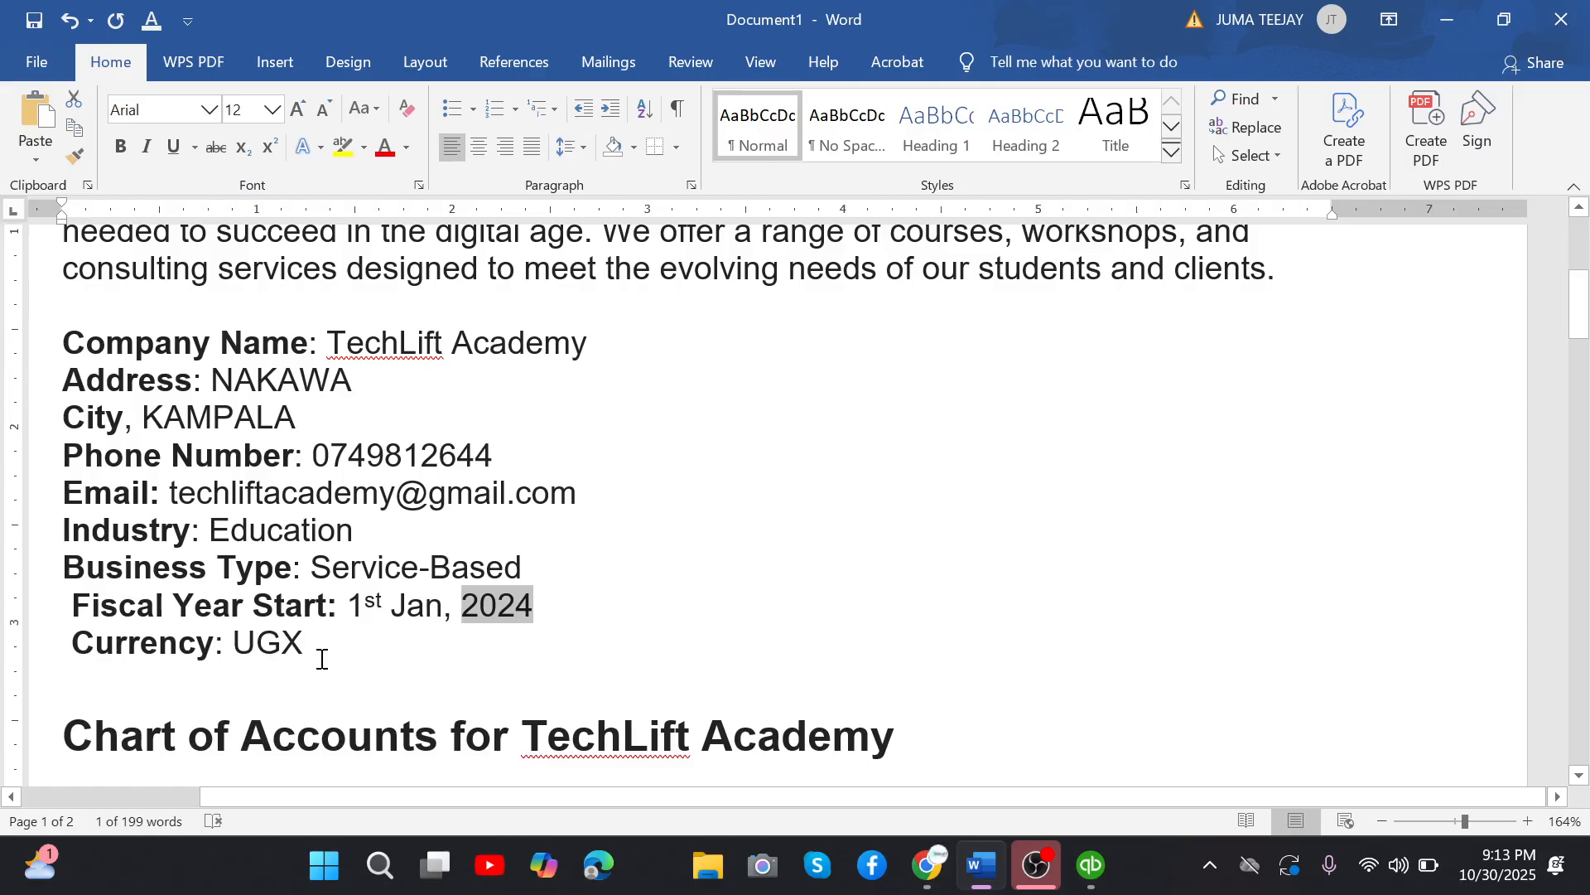
pyautogui.doubleClick(322, 659)
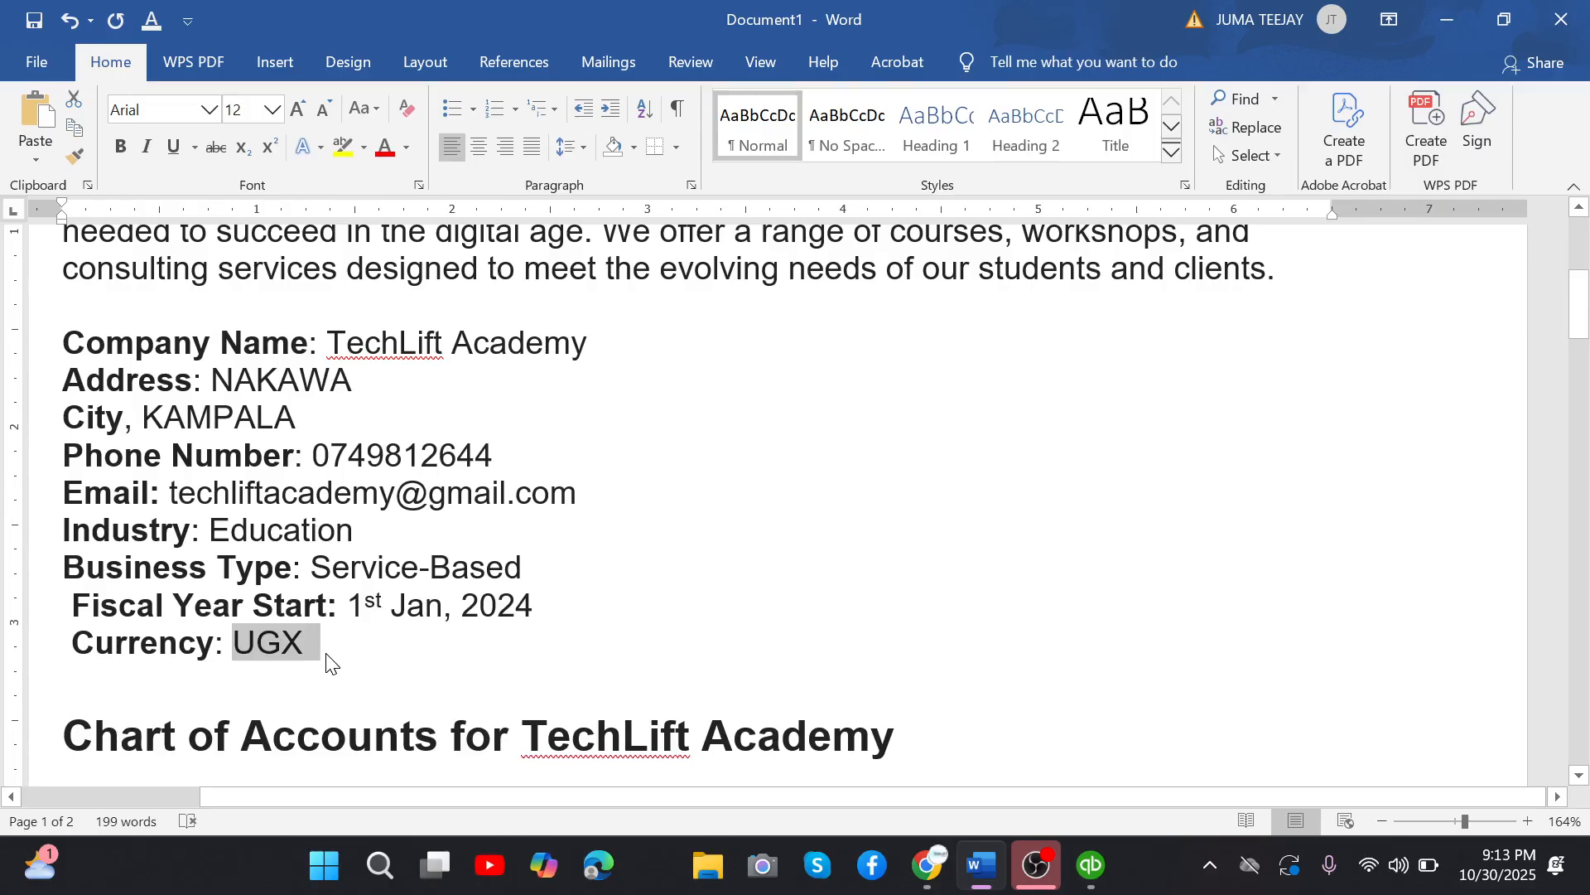
pyautogui.moveTo(75, 644); pyautogui.dragTo(298, 662)
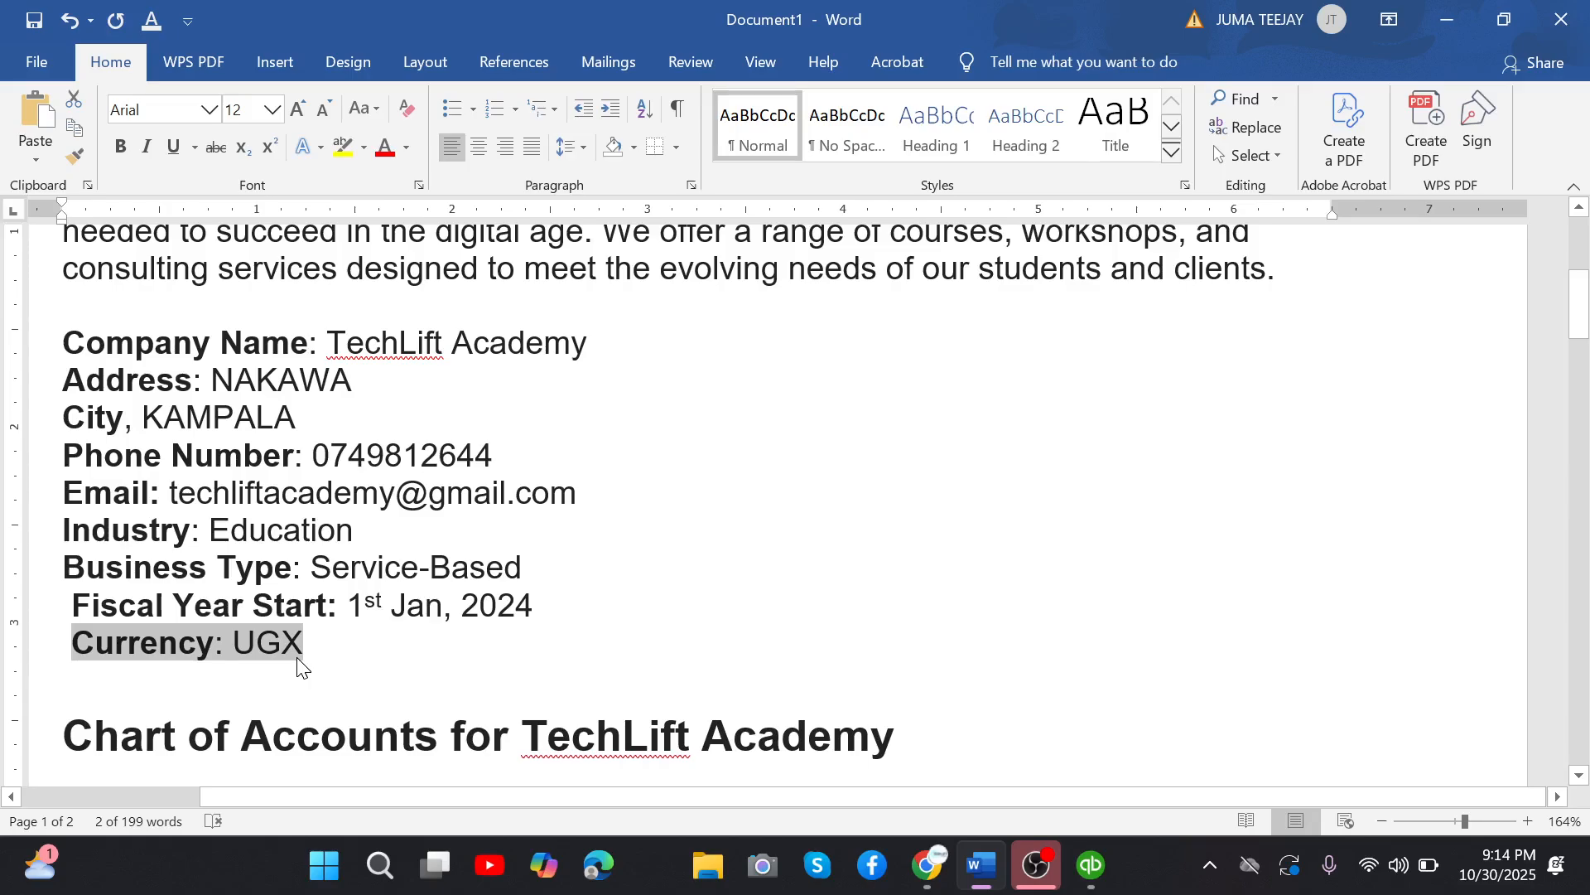
# Return to QuickBooks, set Ugandan Shilling (UGX) as the home currency in the Multiple Currencies company preferences, and let the company file reopen.
pyautogui.hotkey('alt', 'Tab')
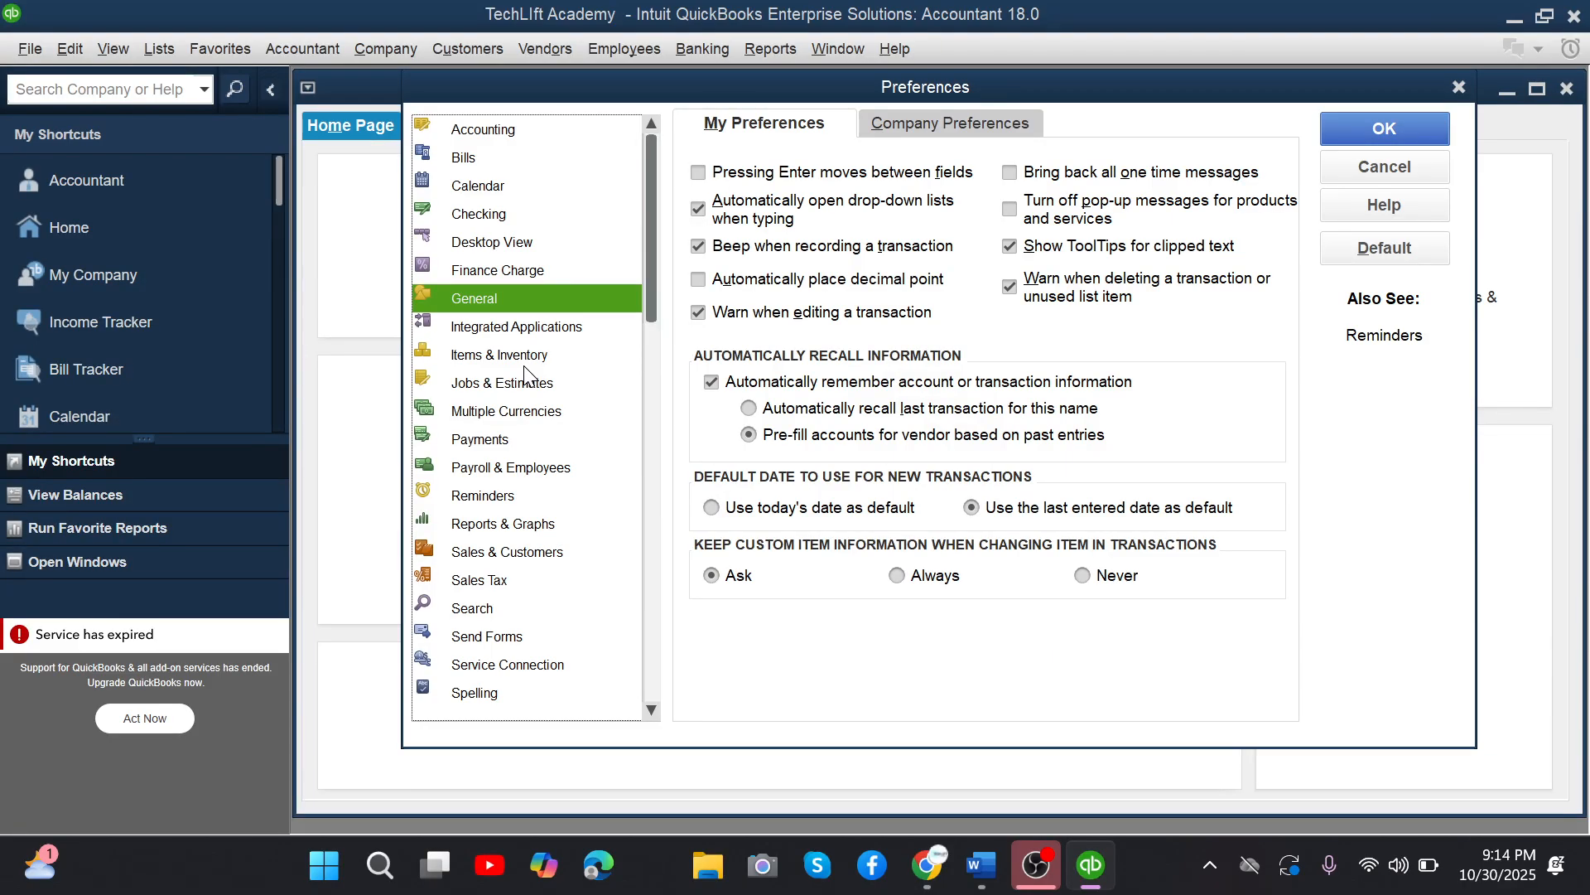
pyautogui.click(485, 414)
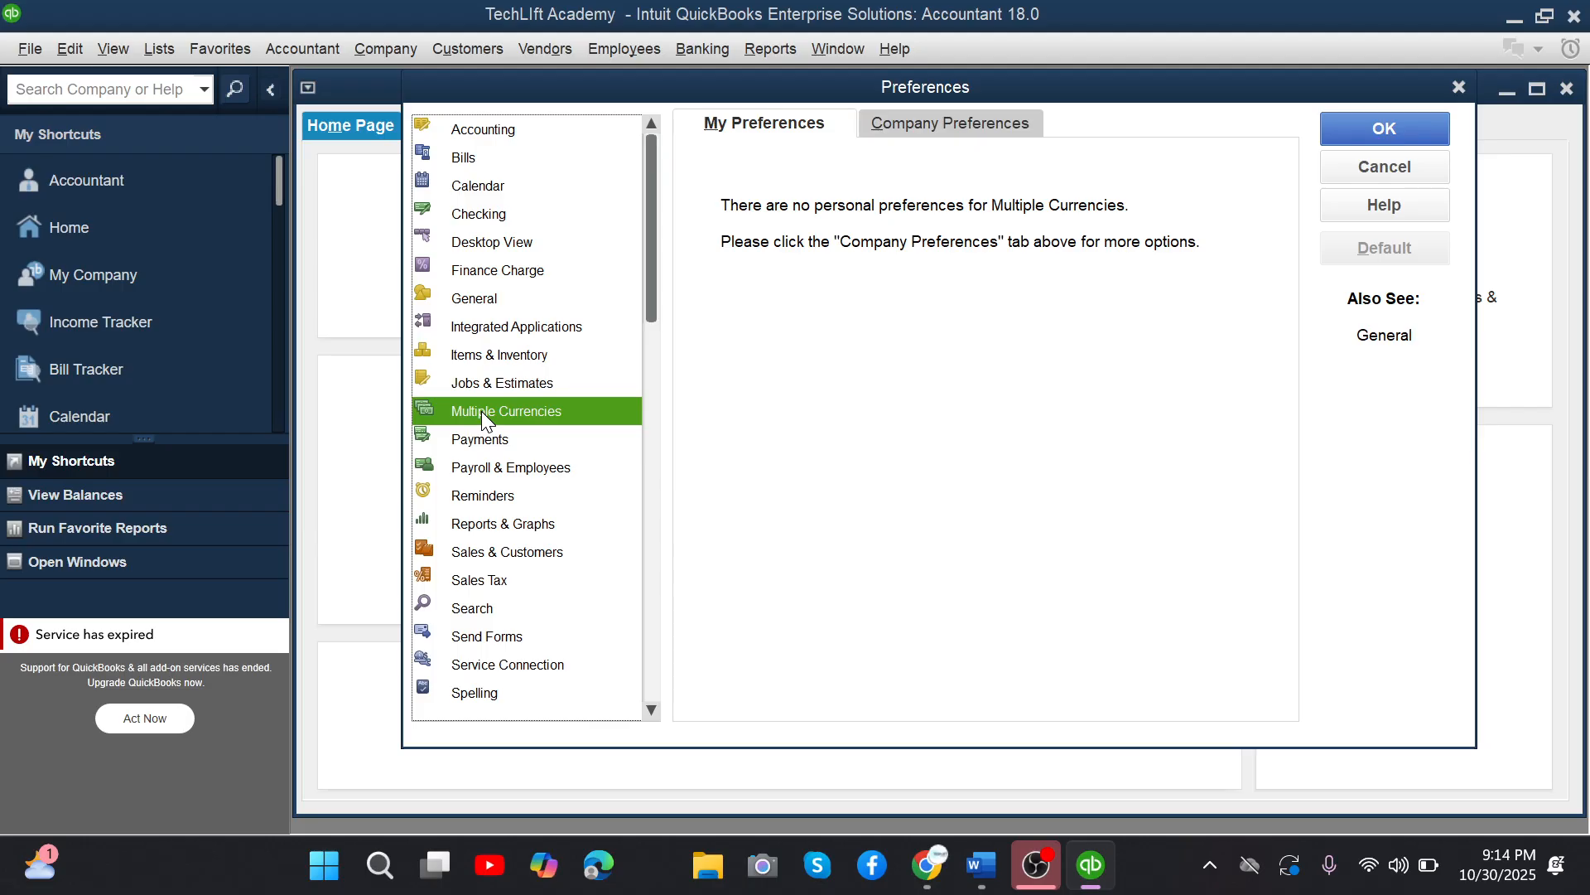
pyautogui.click(949, 126)
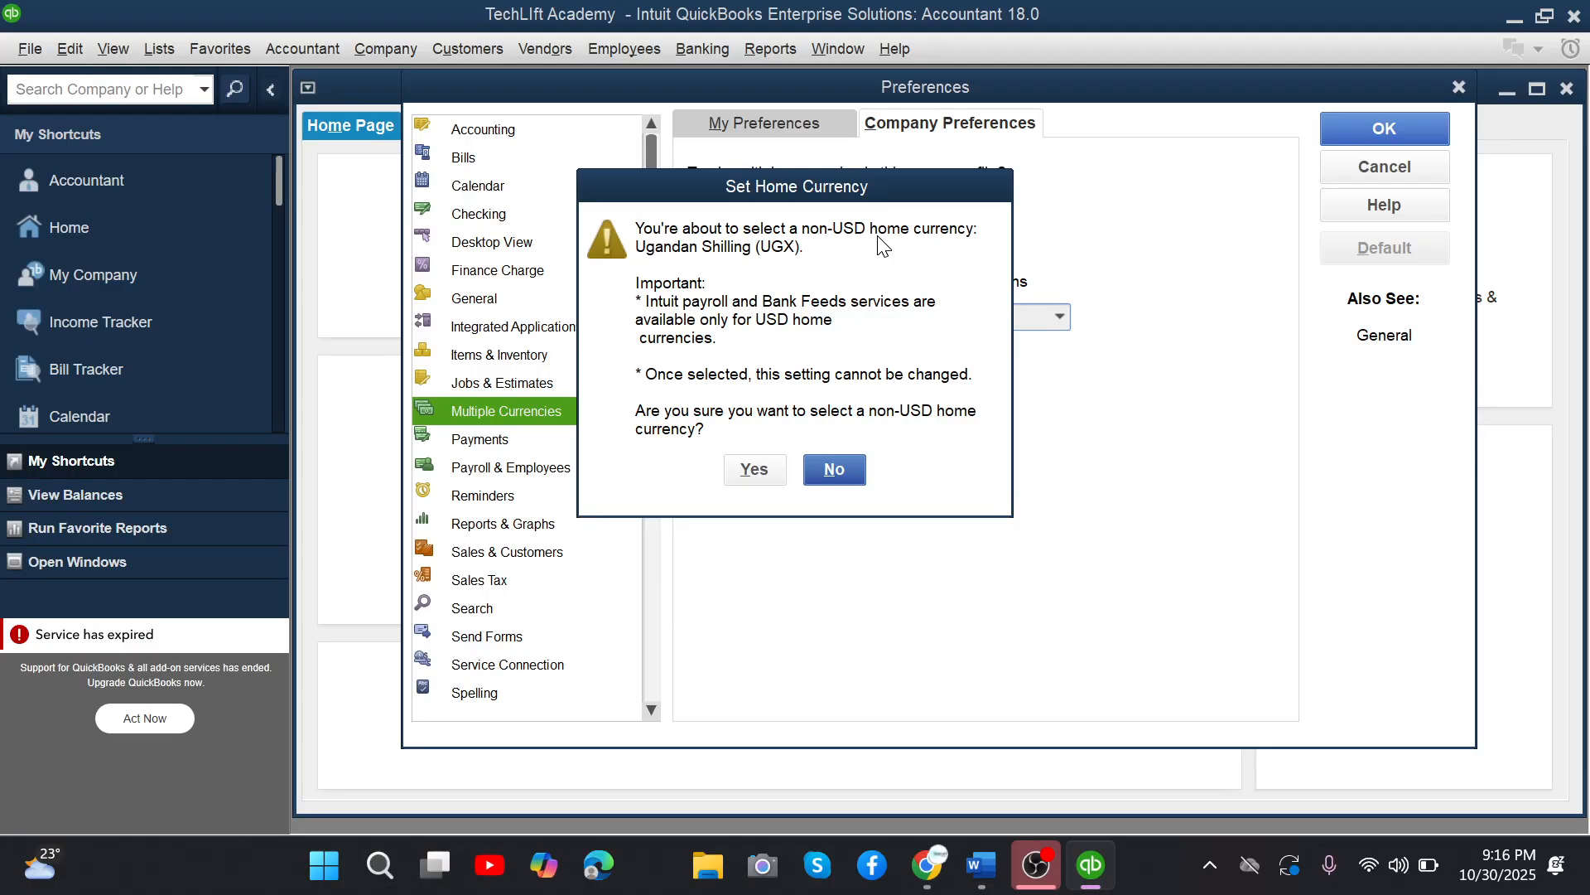
pyautogui.click(753, 469)
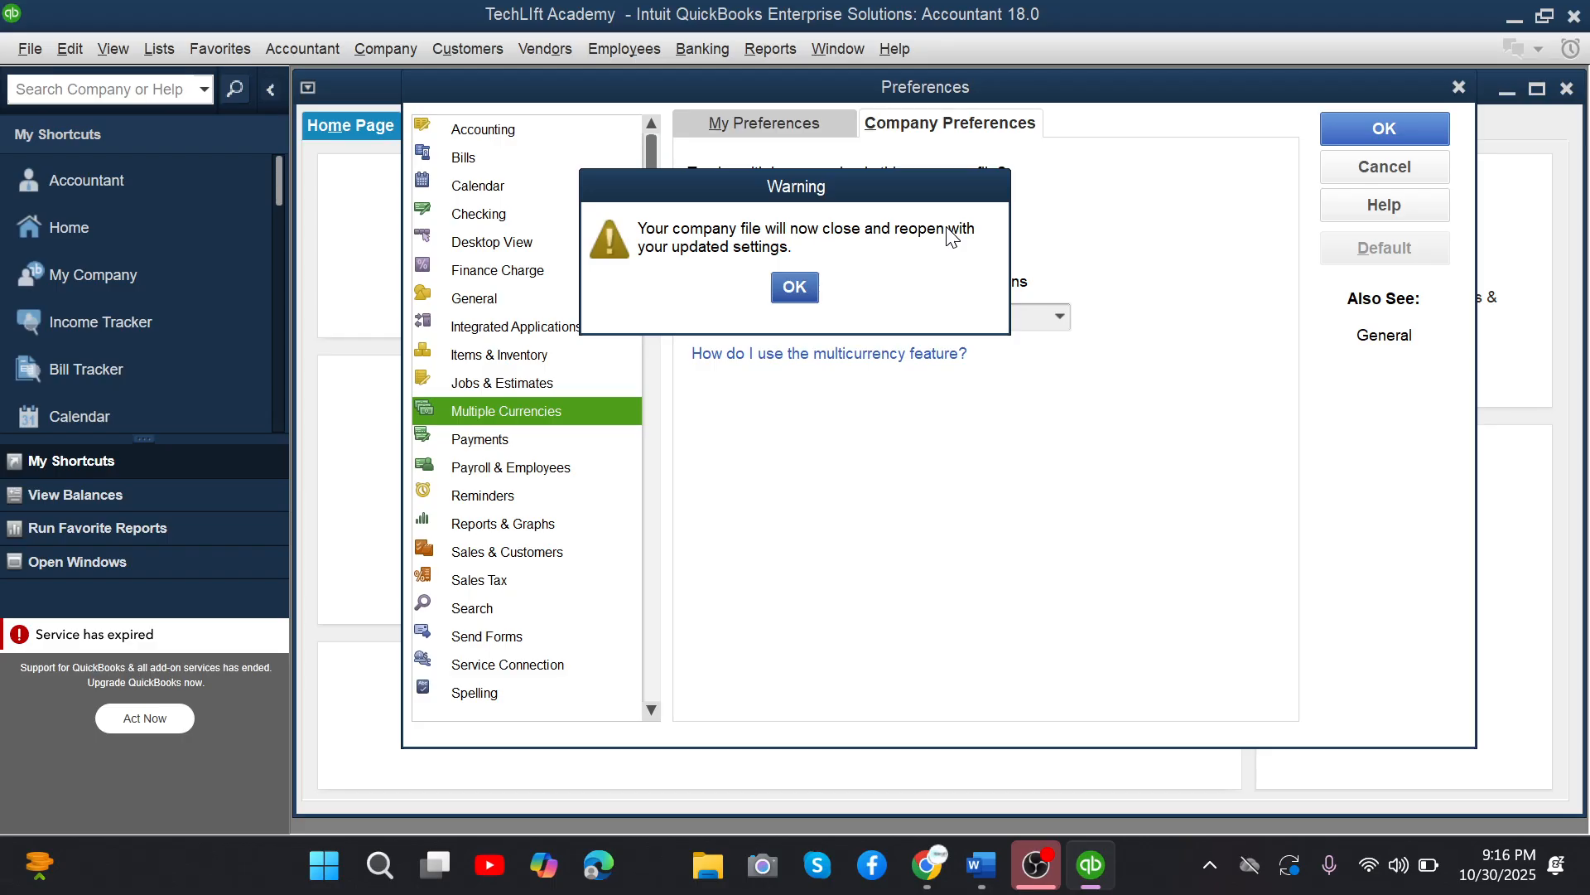
pyautogui.click(795, 288)
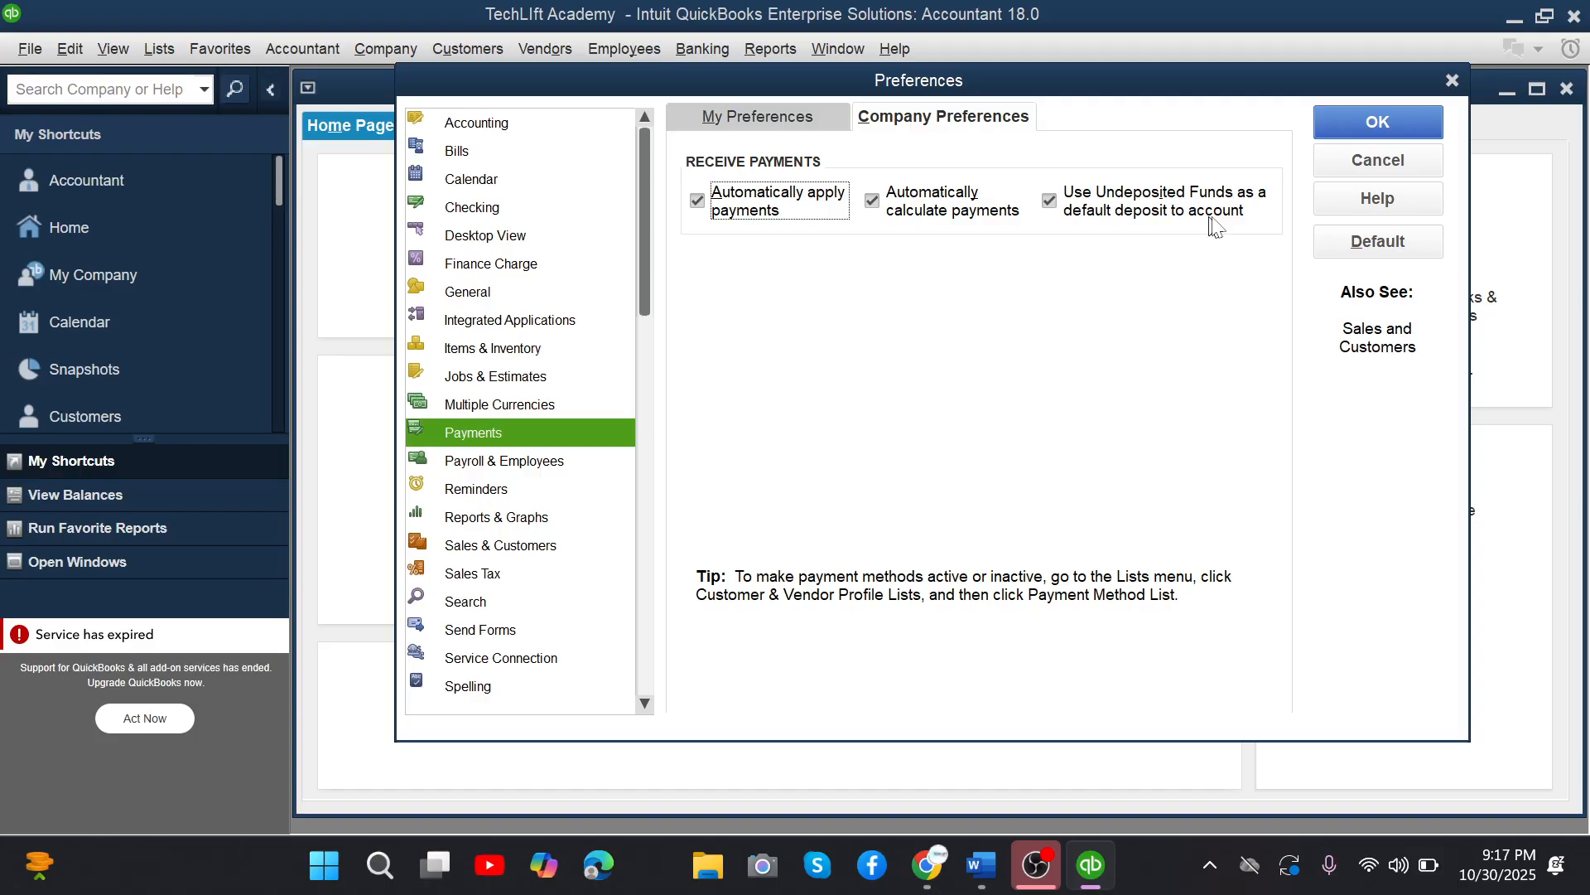
# Turn off Undeposited Funds as the default deposit account, enable Single U/M Per Item for Items & Inventory, and save the preferences.
pyautogui.click(1209, 218)
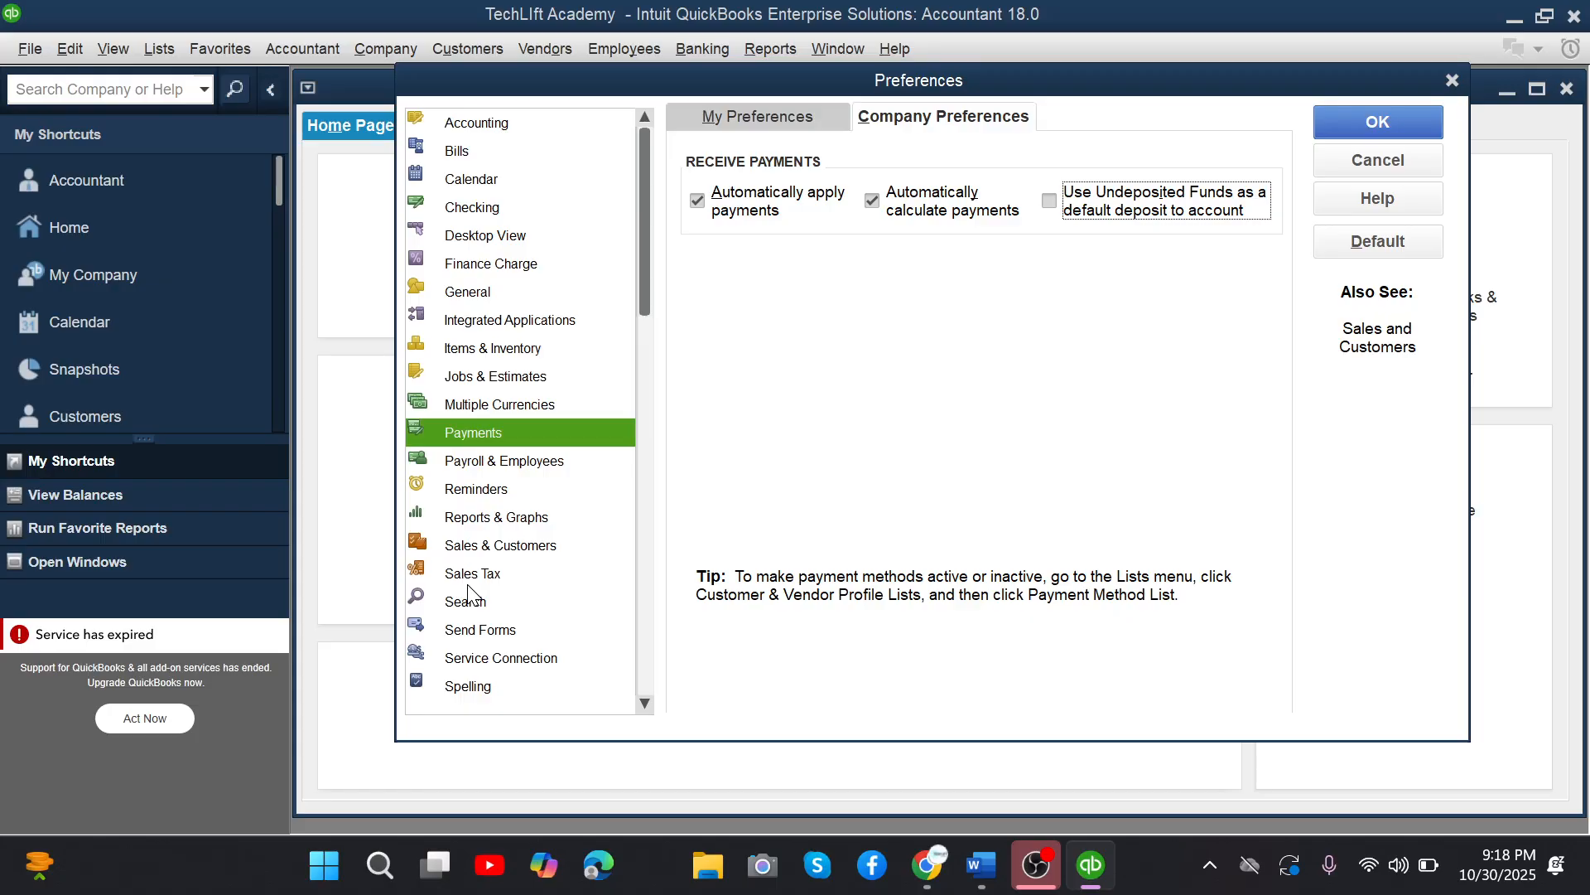
pyautogui.click(492, 348)
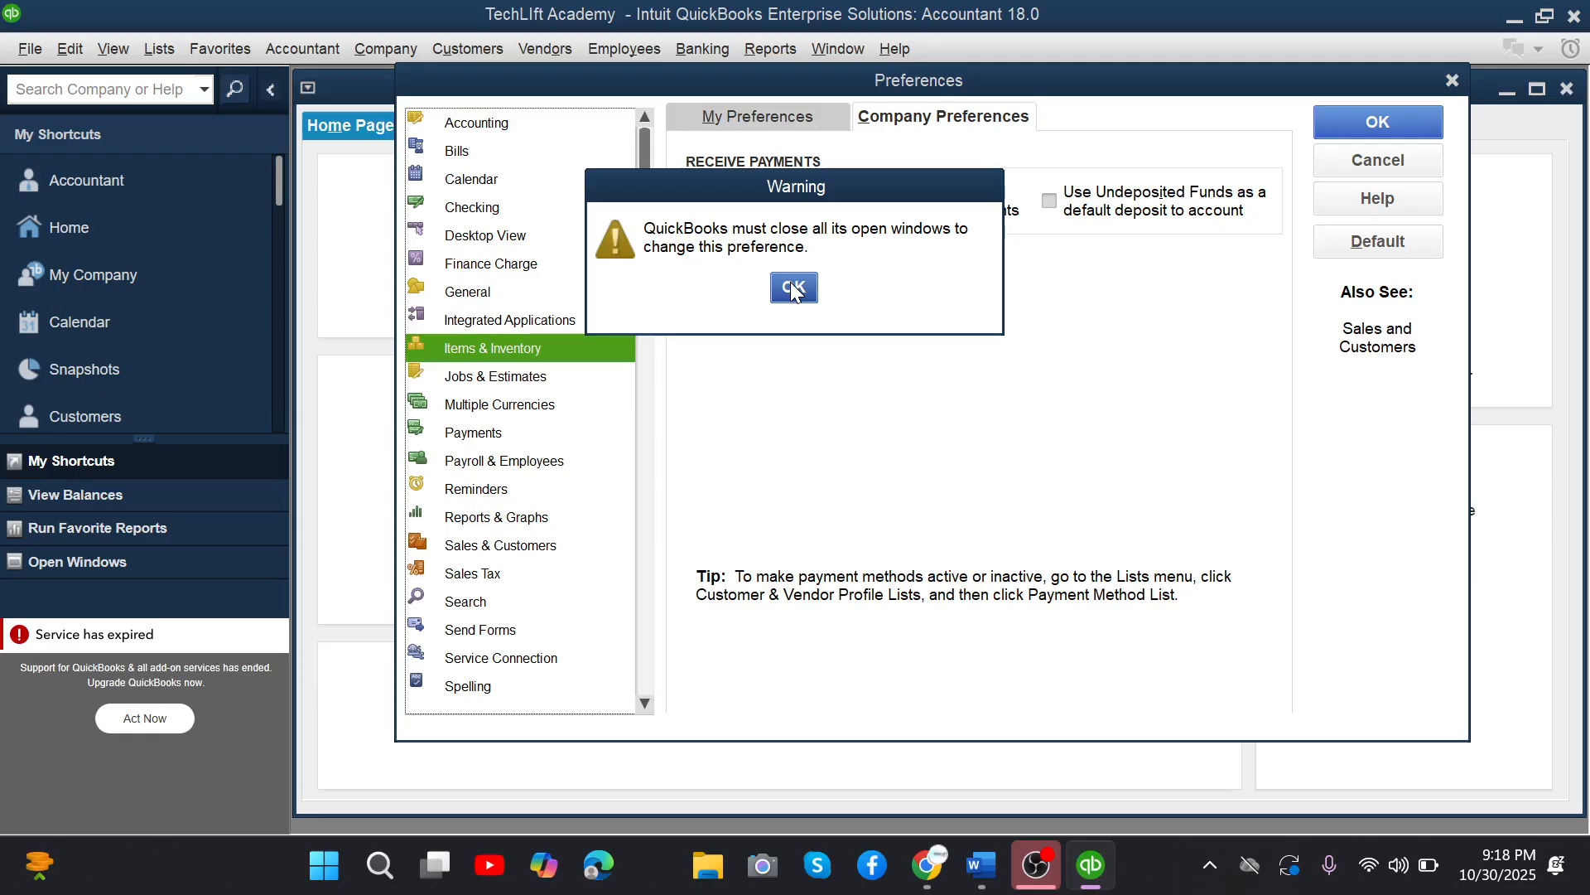
pyautogui.click(792, 289)
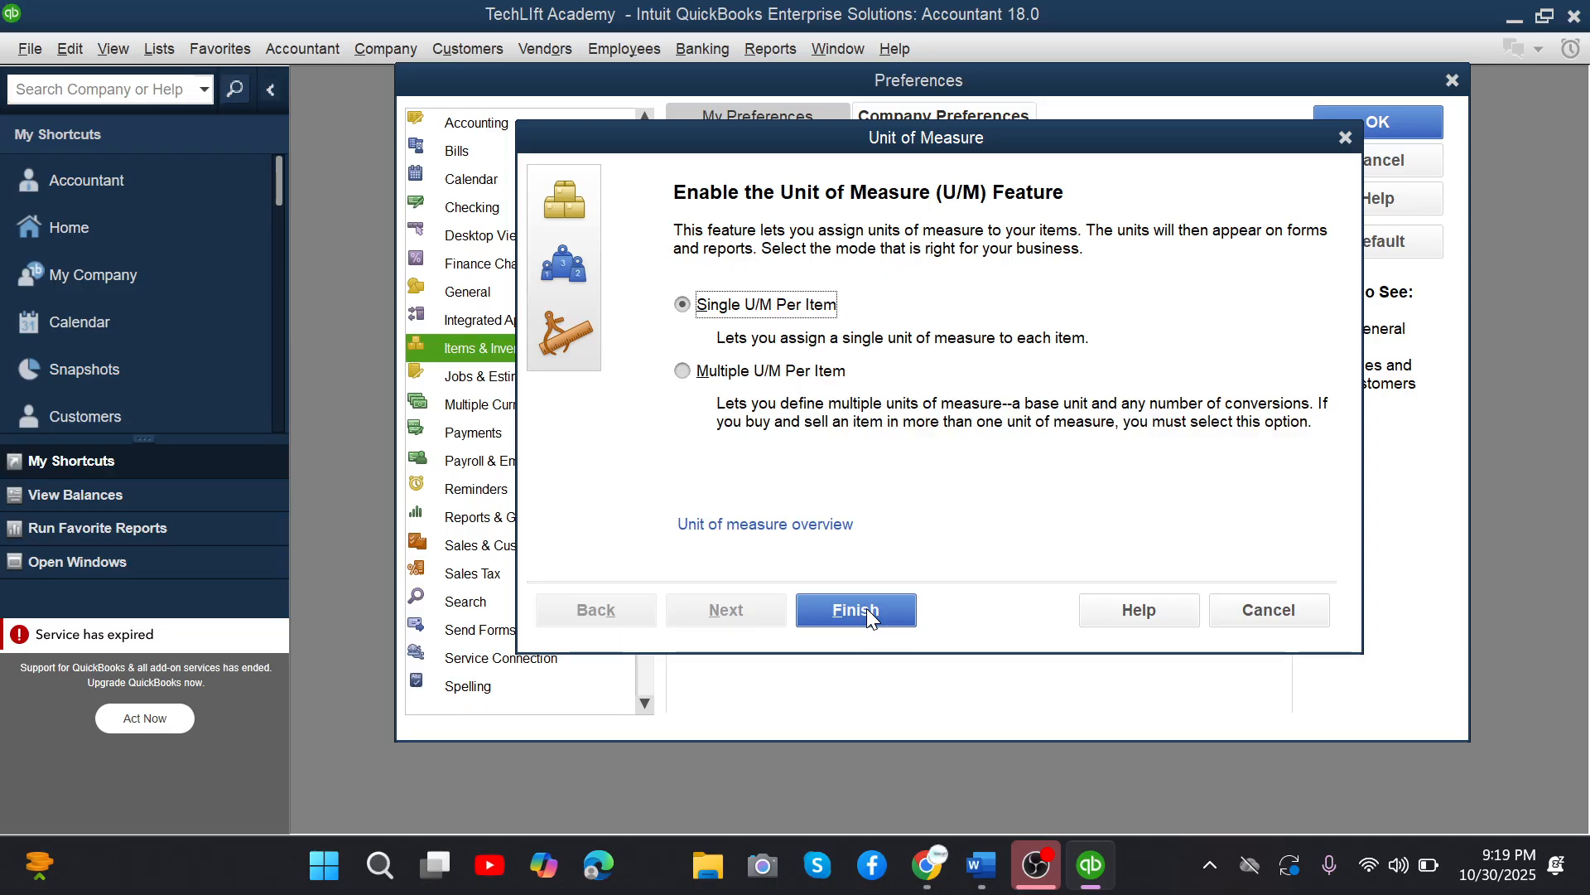
pyautogui.click(867, 609)
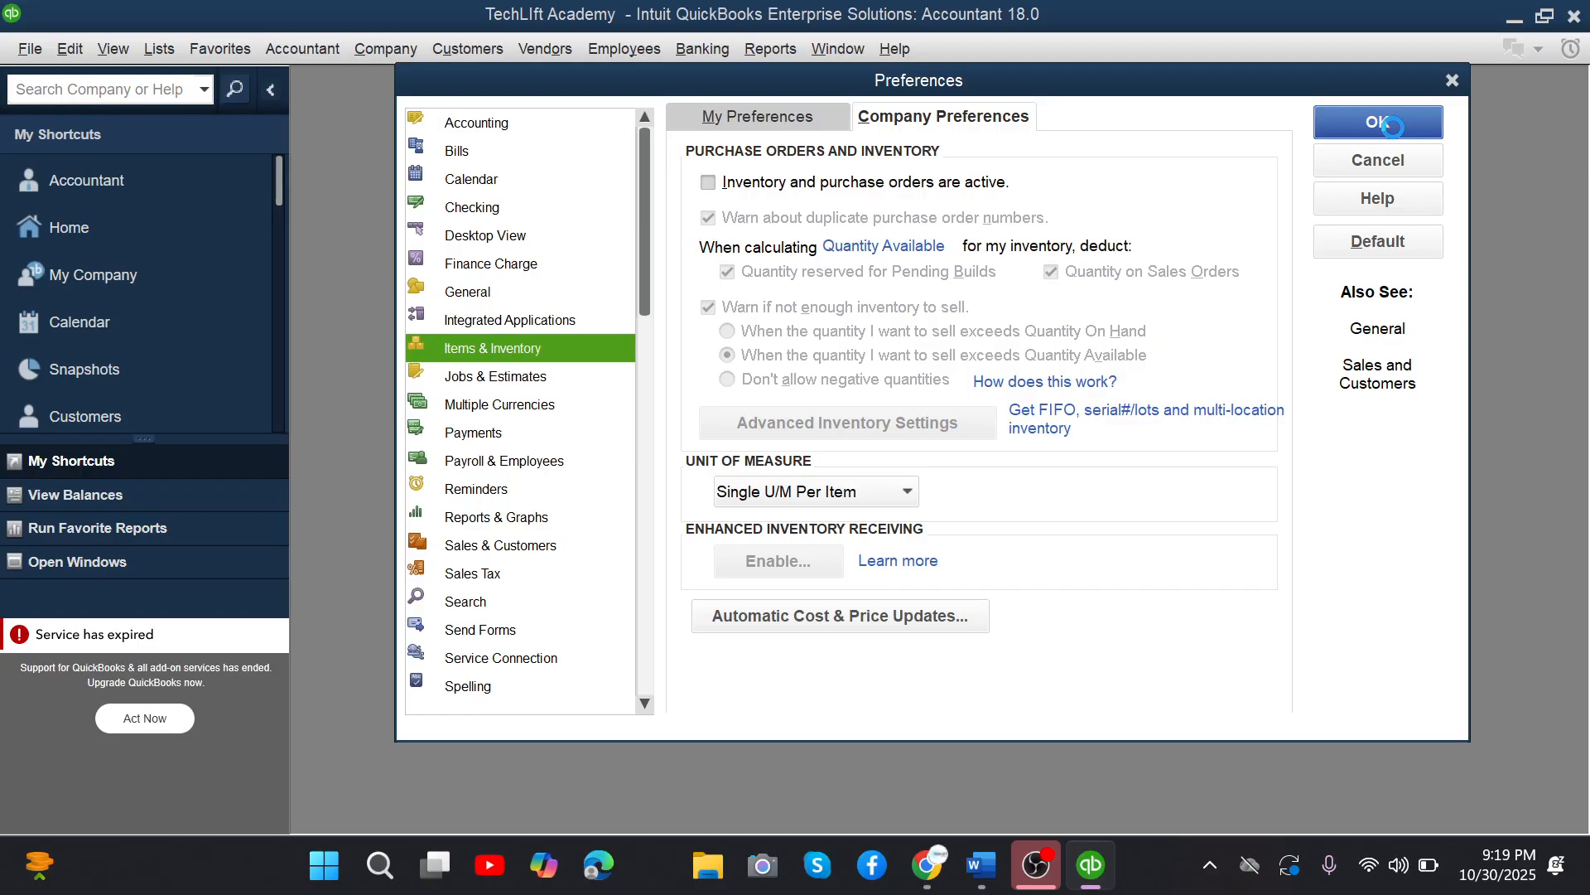
pyautogui.click(1378, 123)
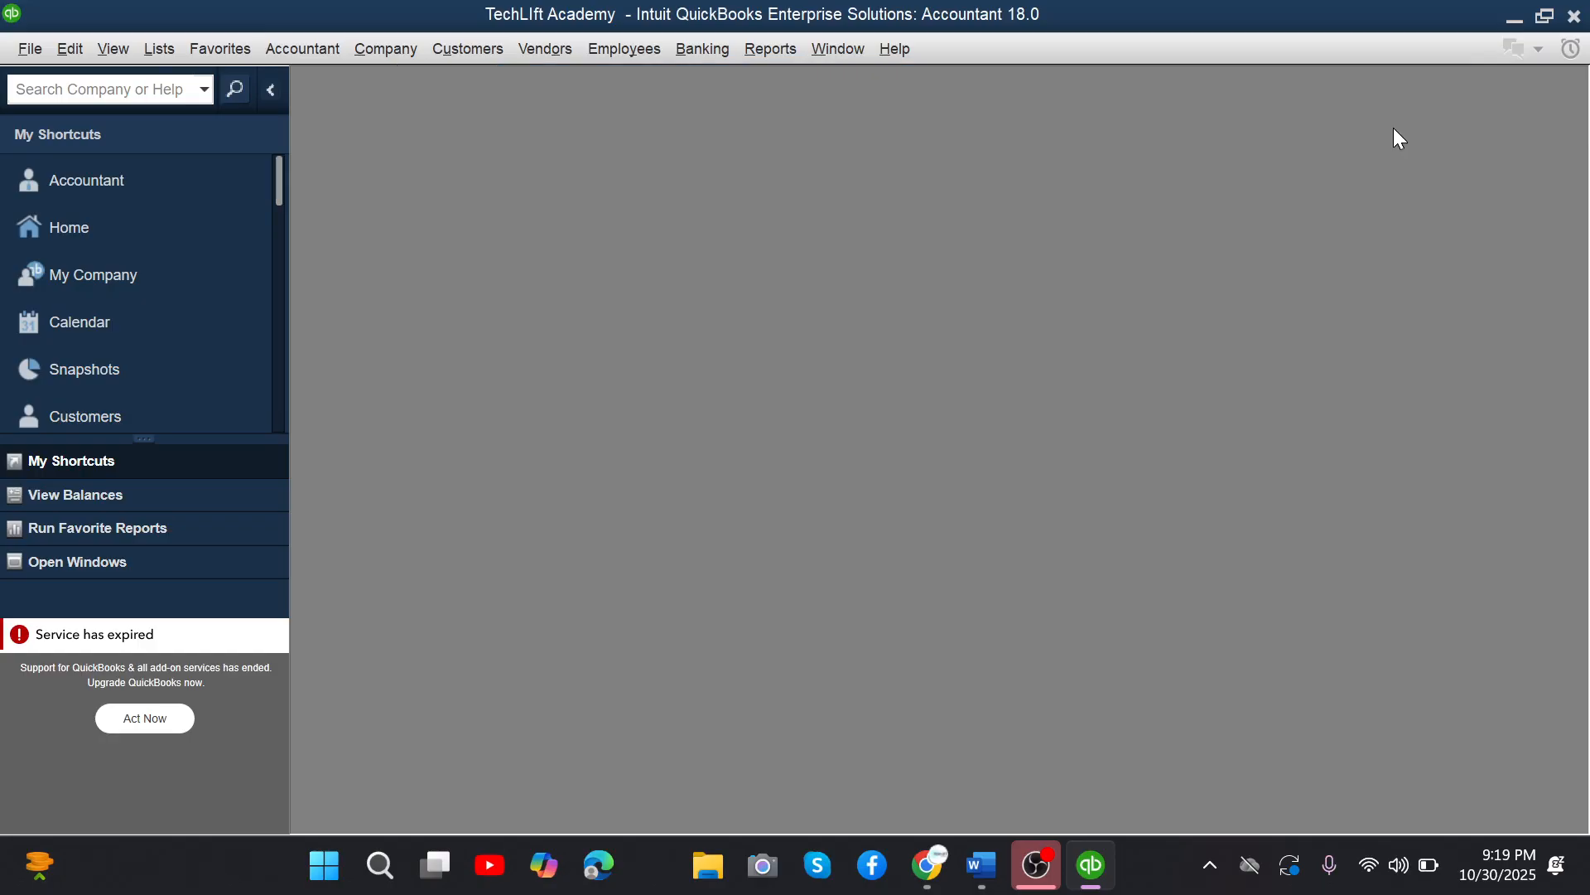